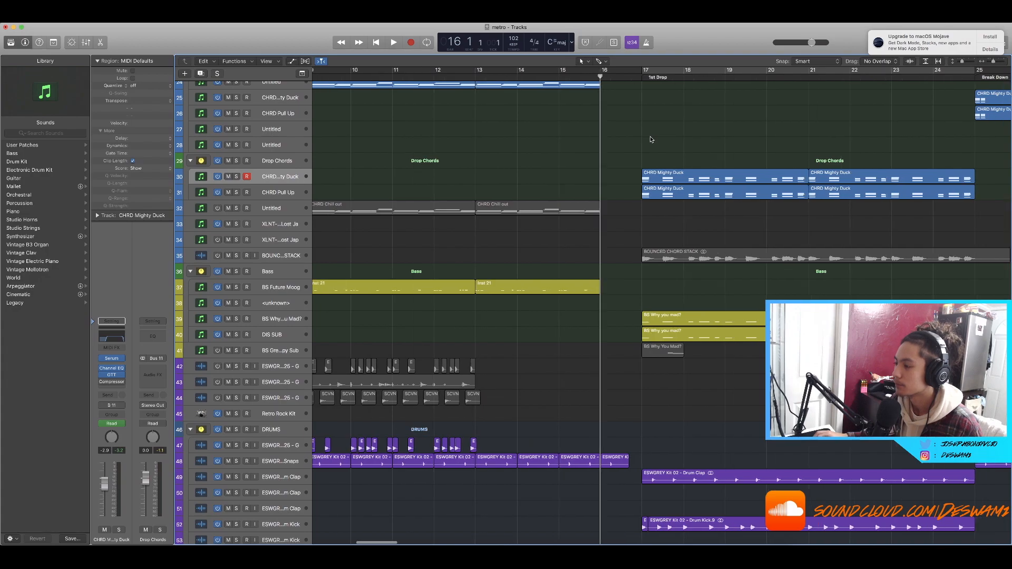
scroll(651, 107, down, 2)
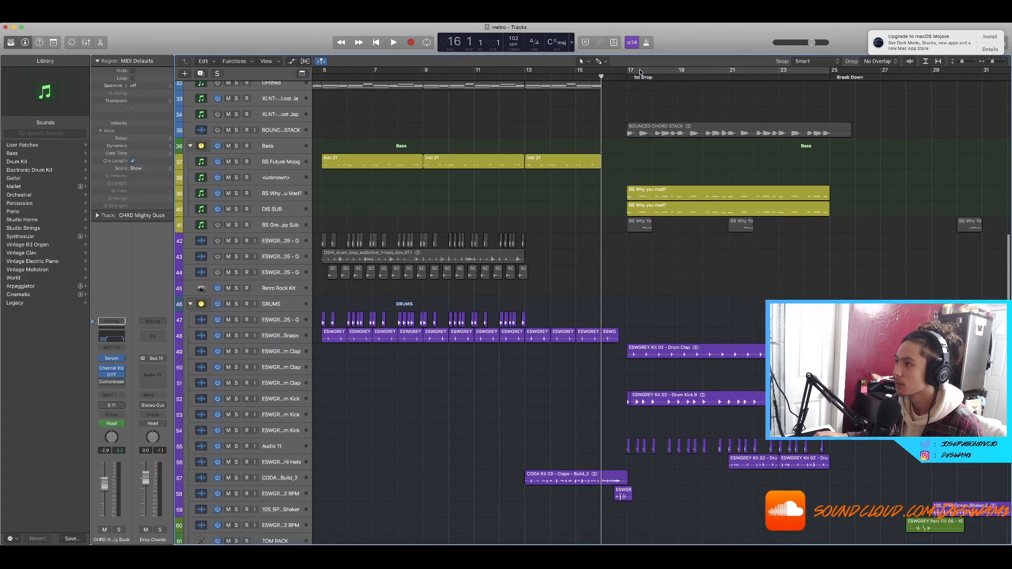
Step: Turn on cycle mode over the 1st Drop section of the arrangement
key(c)
scroll(668, 135, up, 8)
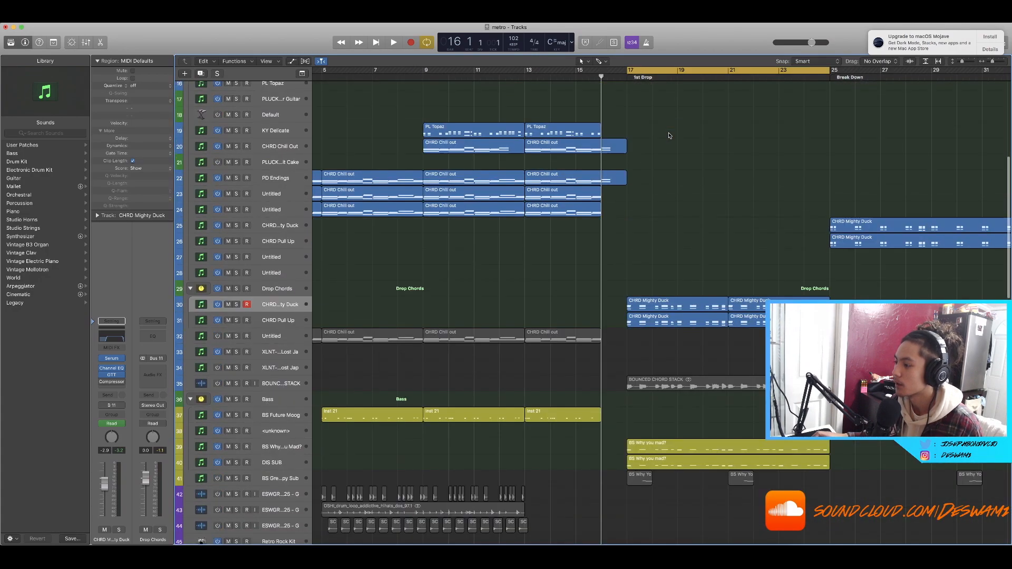
scroll(723, 133, up, 3)
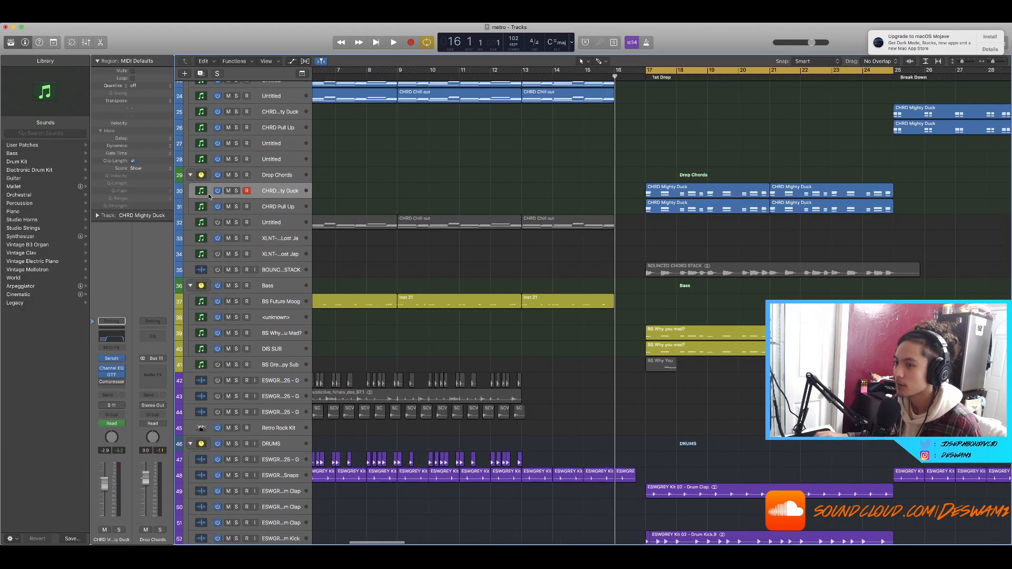
Step: Solo the CHRD Mighty Duck track and audition the selected drop chord regions
click(236, 175)
scroll(959, 171, right, 5)
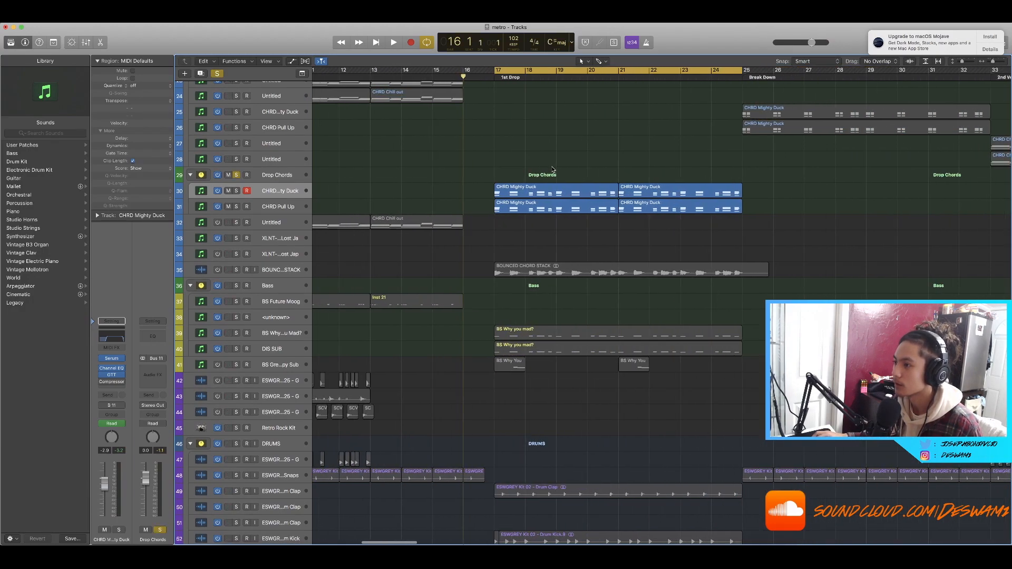
drag(553, 170, 683, 231)
key(space)
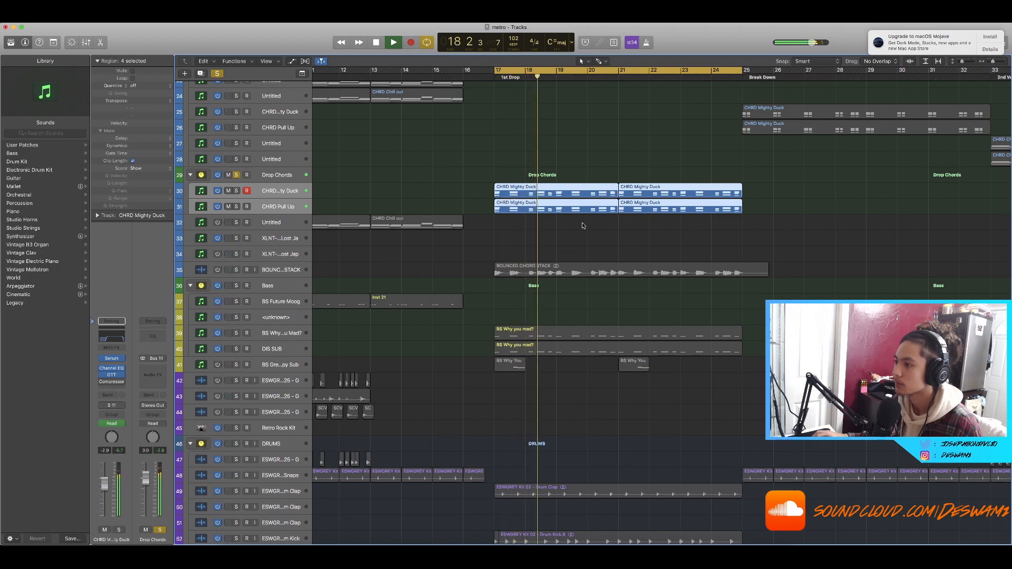
key(space)
Step: Open the first CHRD Mighty Duck drop region in the Piano Roll editor
drag(581, 226, 515, 192)
drag(515, 149, 550, 193)
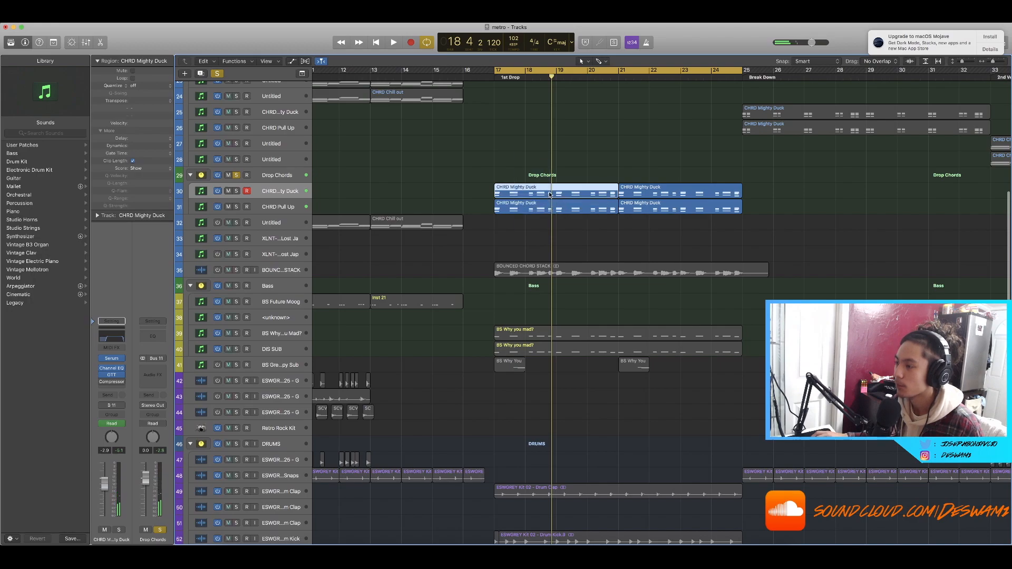
key(p)
key(super+Right)
scroll(550, 284, left, 10)
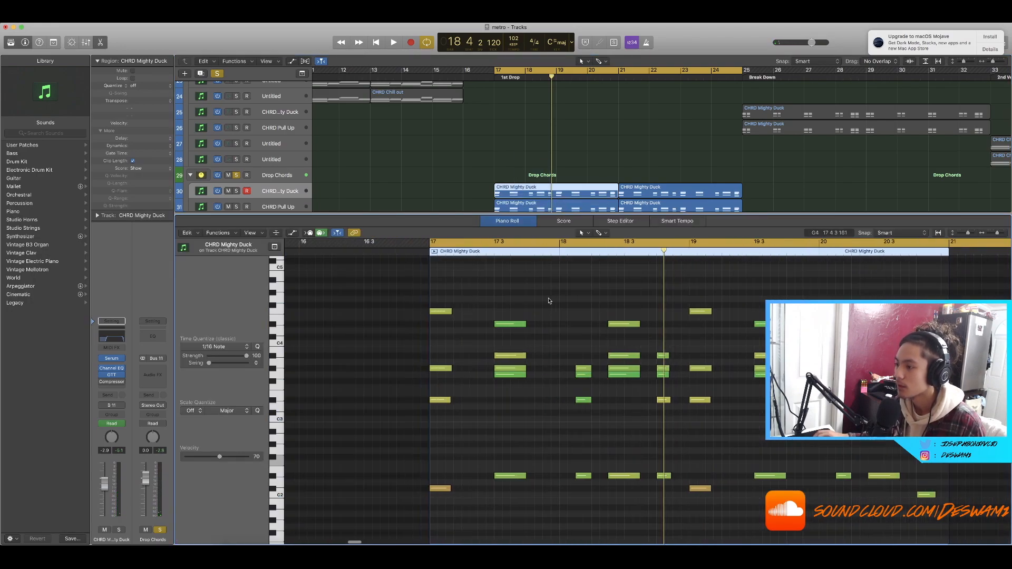
scroll(485, 287, left, 3)
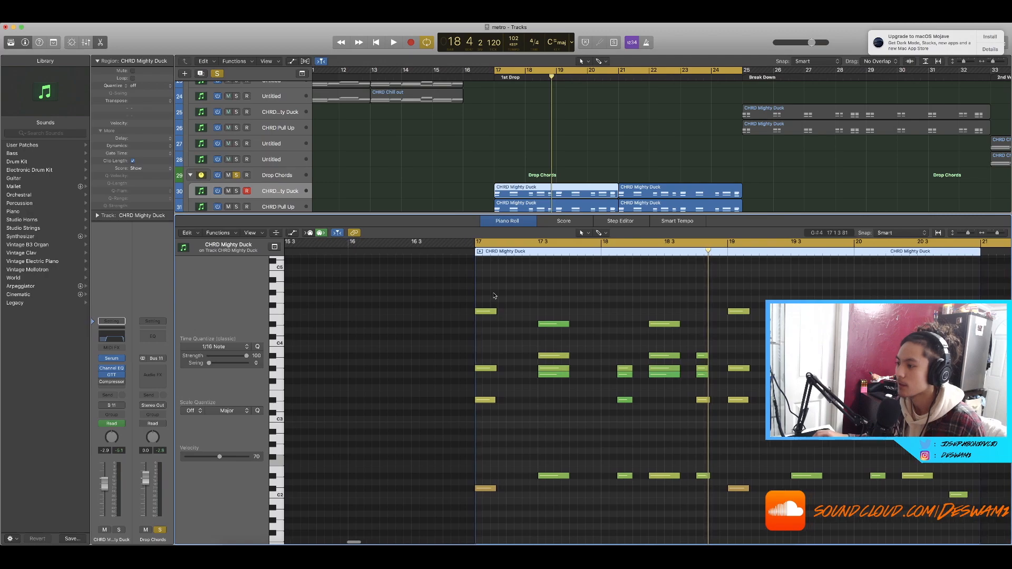
scroll(501, 299, left, 5)
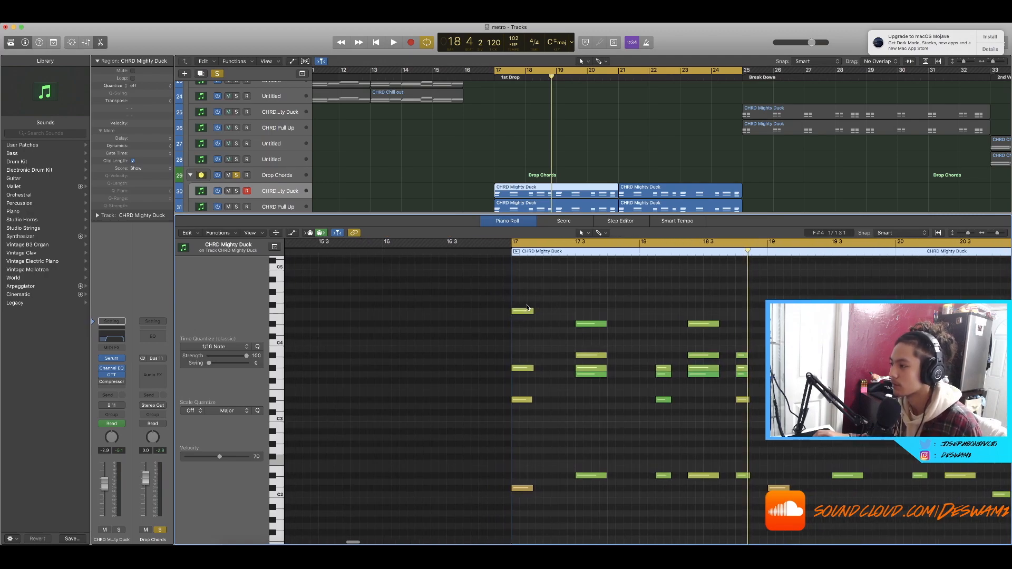
scroll(529, 306, down, 3)
scroll(528, 306, right, 5)
Step: Transpose one note of the second chord down an octave, then close the Piano Roll
drag(576, 302, 610, 521)
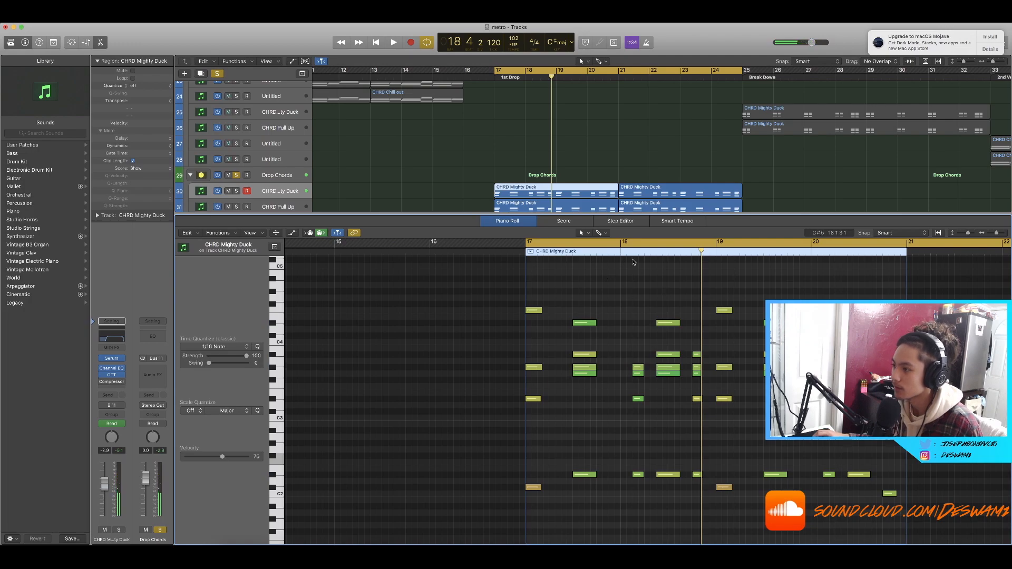
scroll(639, 361, up, 2)
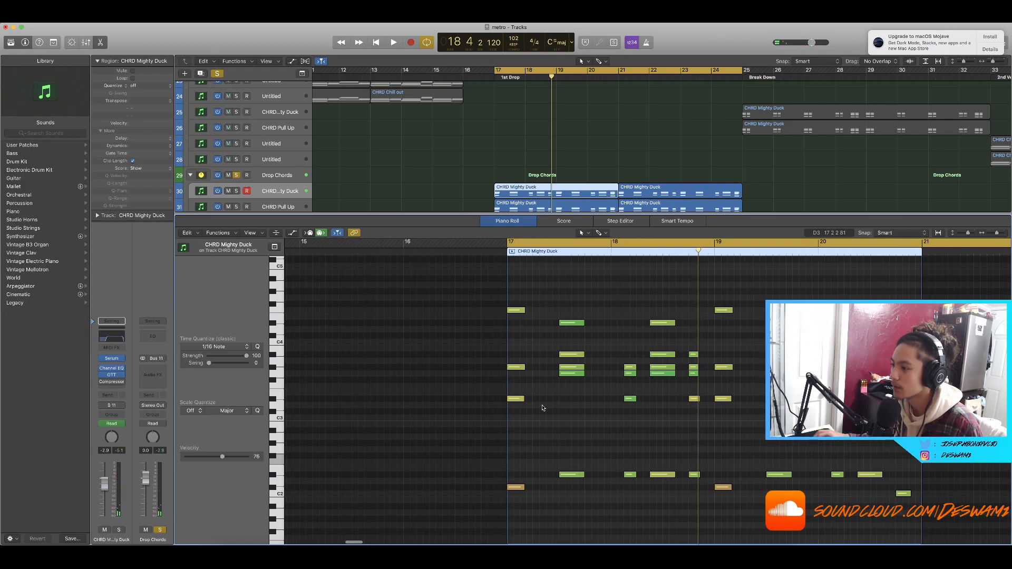
scroll(626, 386, left, 3)
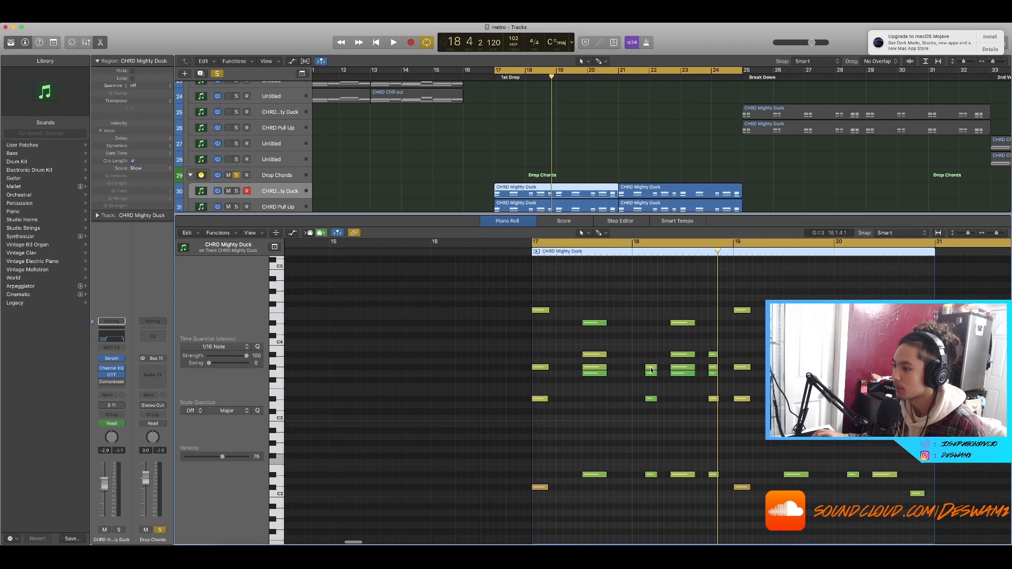
click(654, 399)
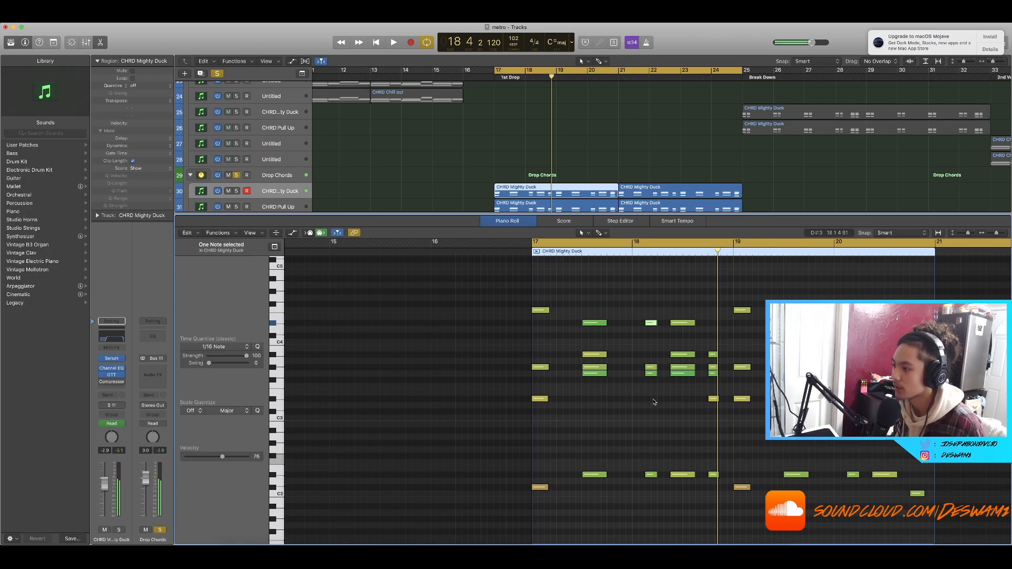
key(alt+shift+Down)
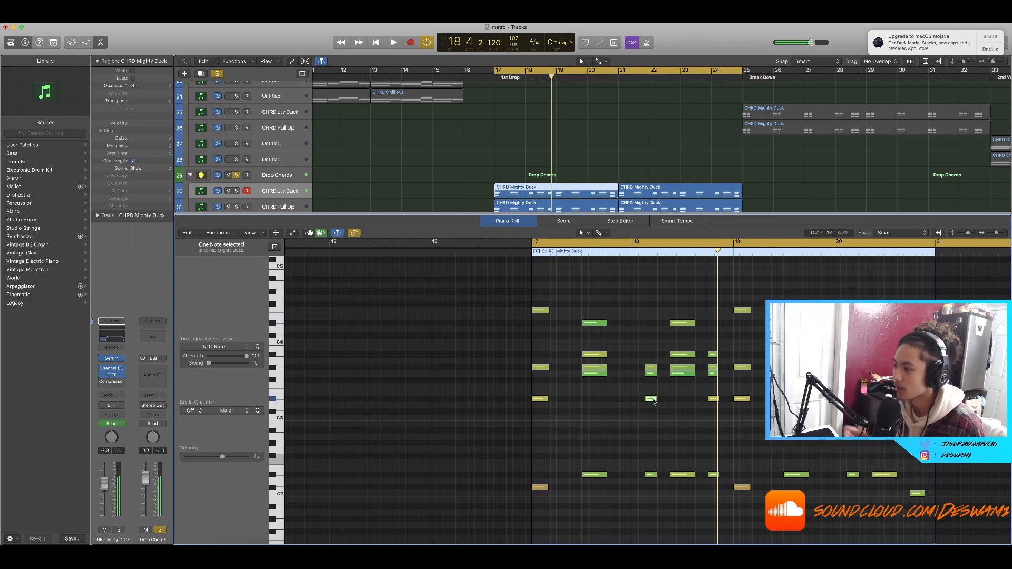
scroll(642, 380, right, 3)
click(594, 302)
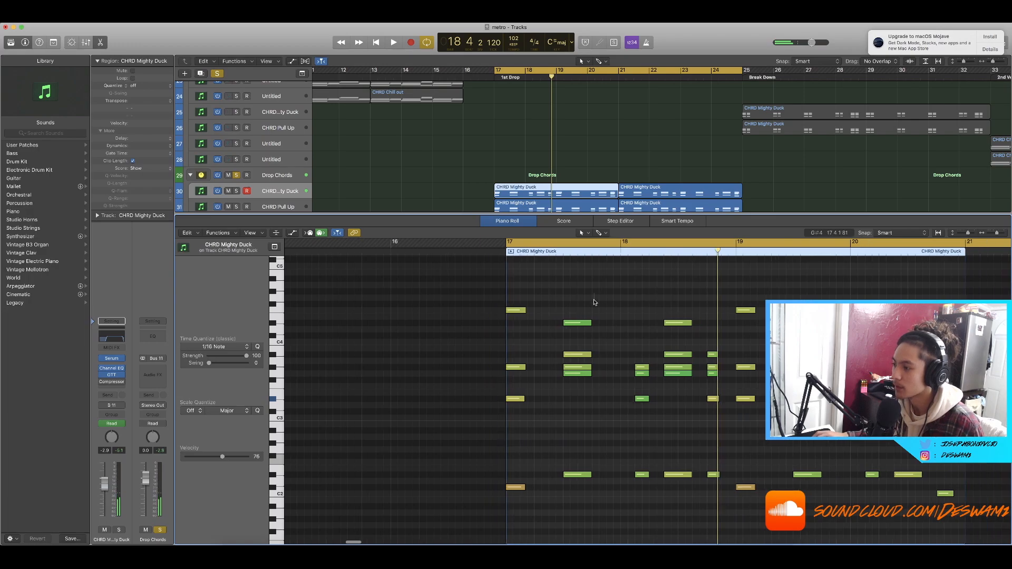
scroll(608, 300, left, 2)
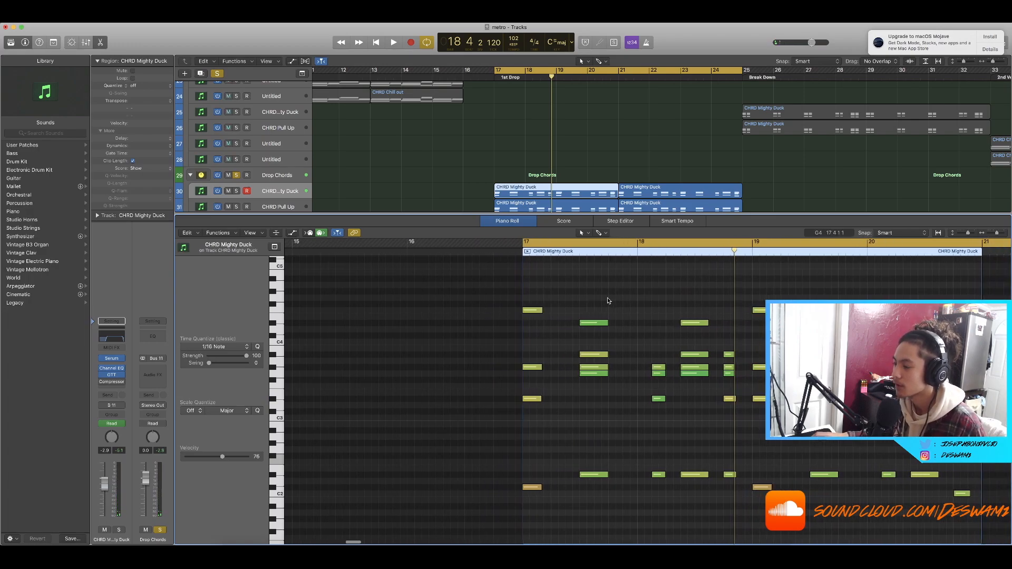
key(e)
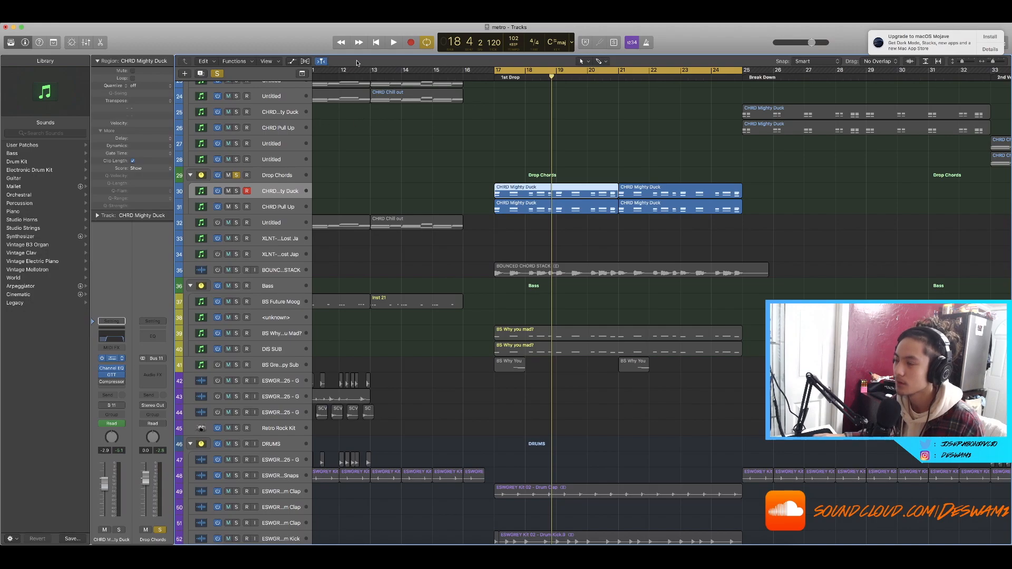
Step: Open the Serum instrument of the CHRD Mighty Duck track and start playback
click(111, 359)
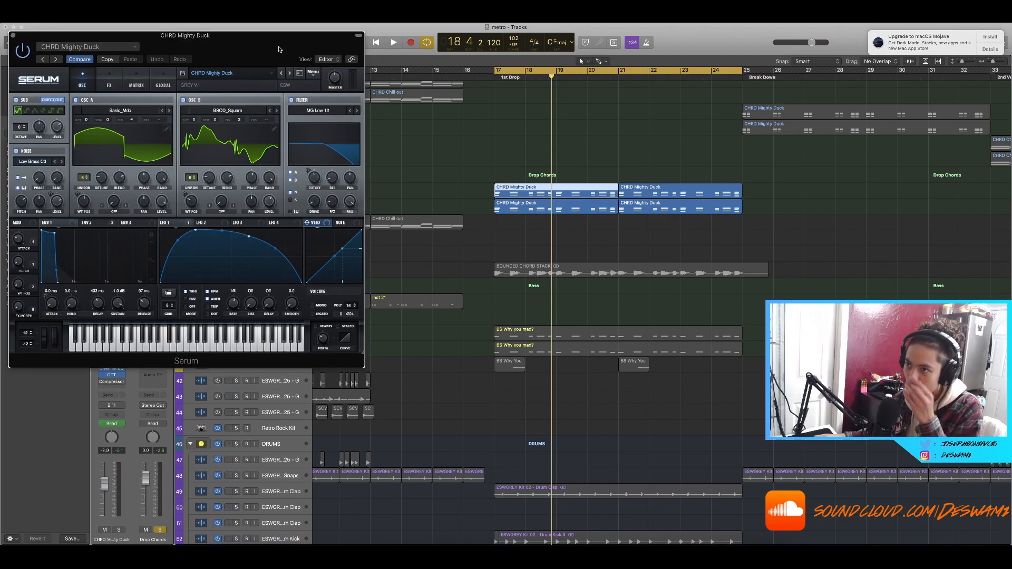
drag(279, 49, 775, 133)
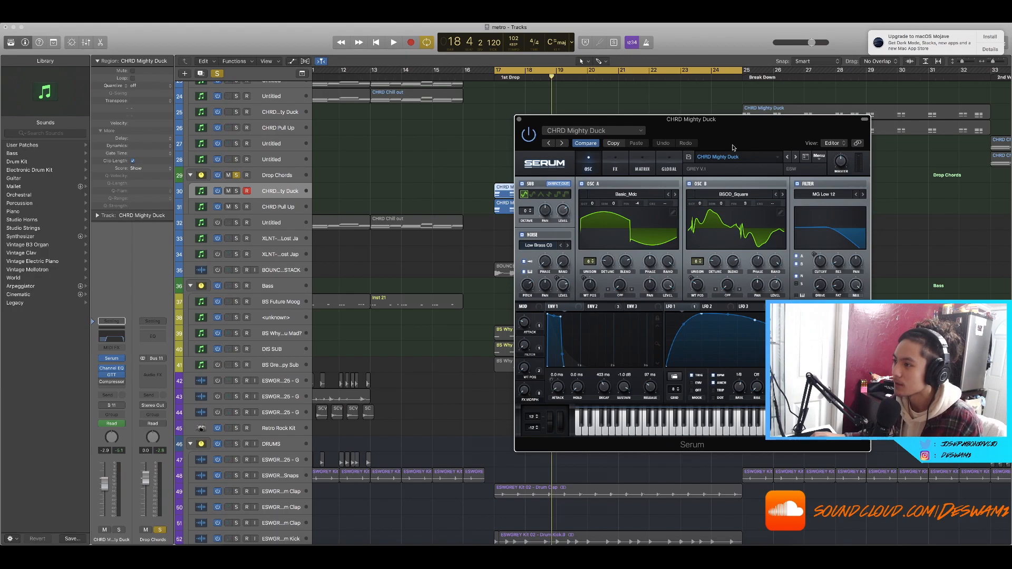
key(space)
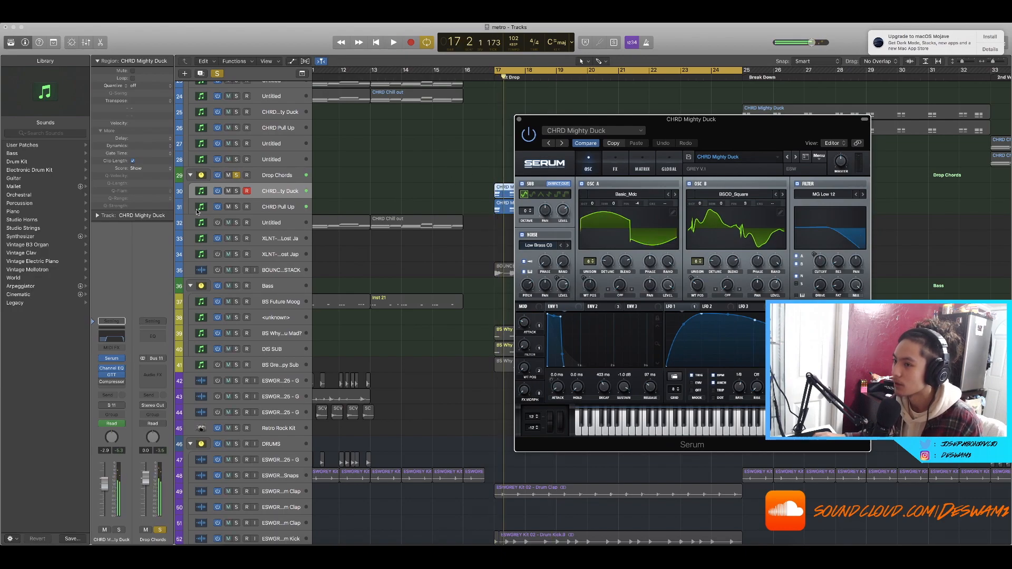
Step: Solo the CHRD Pull Up track, open its Serum instrument and audition it
click(235, 175)
click(236, 192)
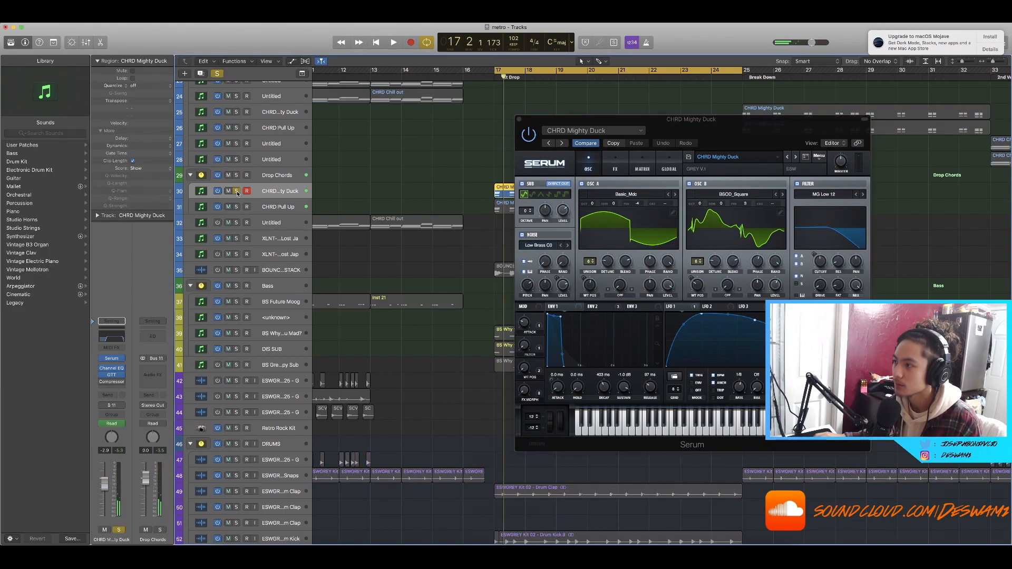
click(235, 192)
click(236, 206)
click(241, 210)
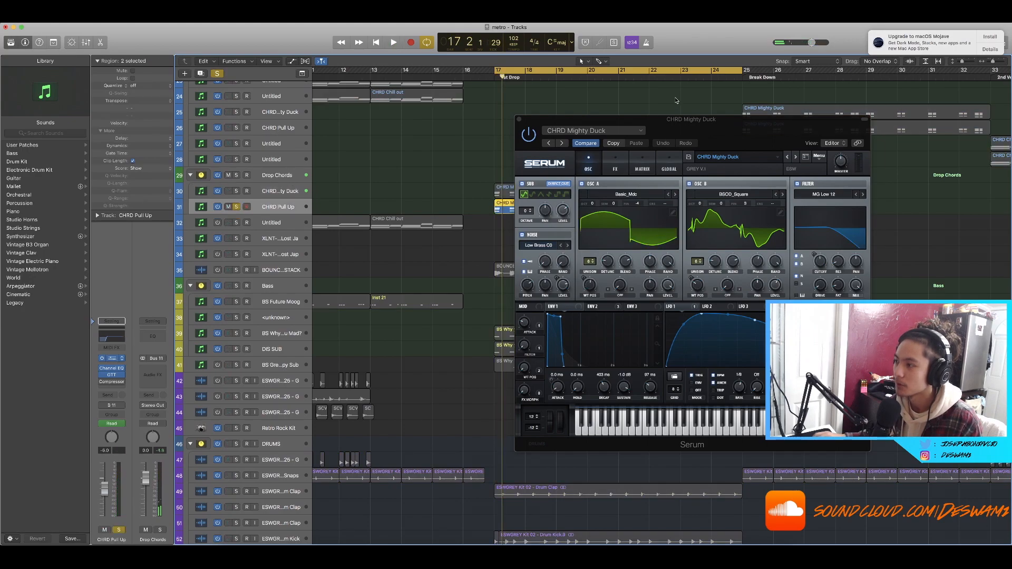
drag(280, 53, 658, 201)
key(space)
key(space)
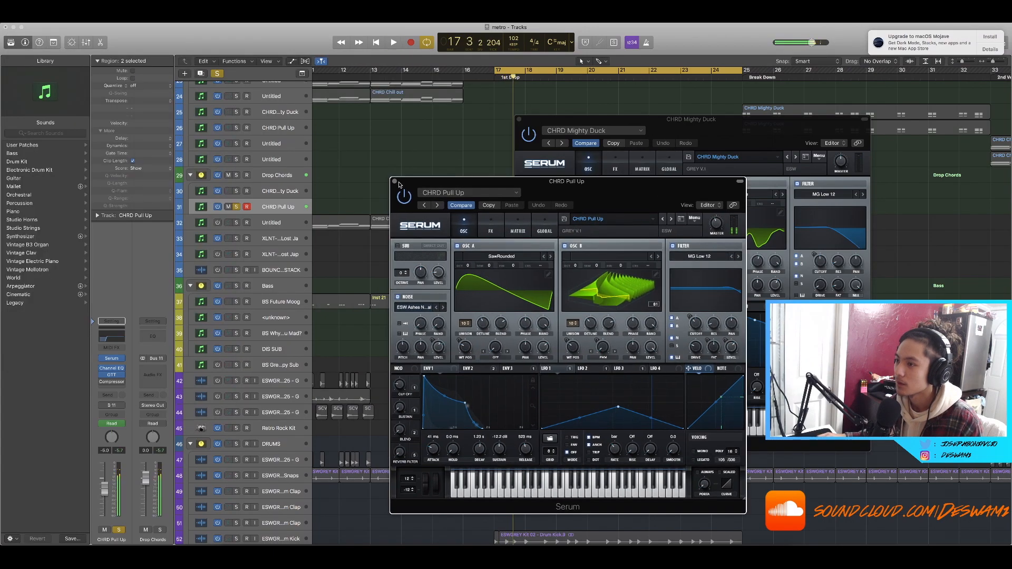
Step: Close both Serum windows, zoom out the arrangement and clear all track solos
click(393, 180)
click(519, 119)
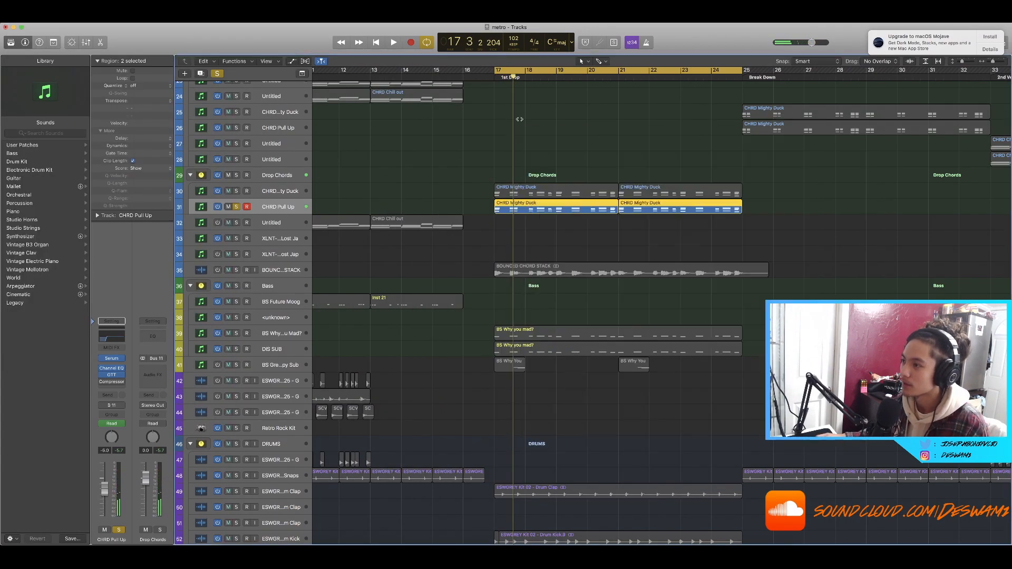
ctrl+alt+click(520, 123)
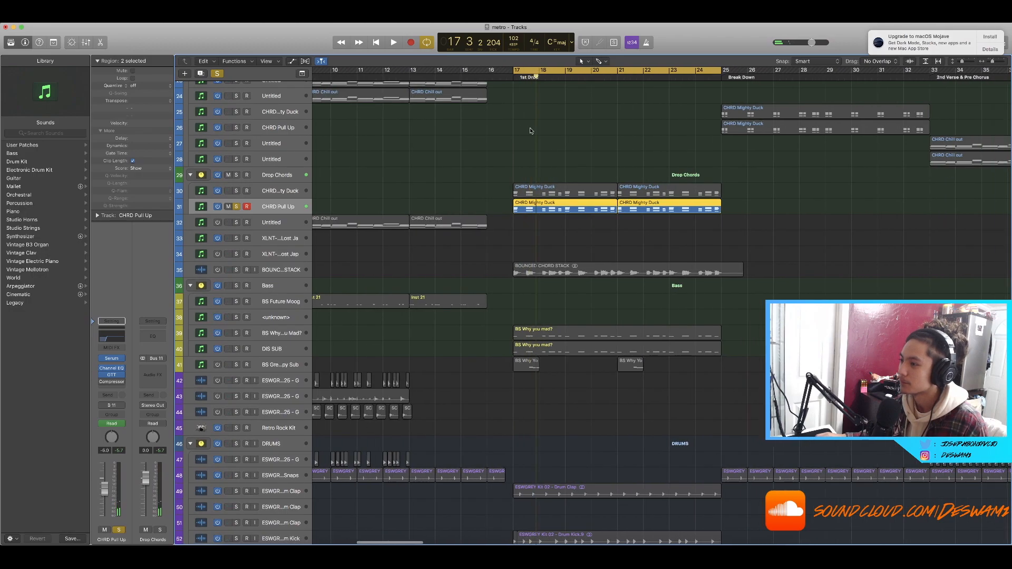
ctrl+alt+click(690, 235)
ctrl+alt+click(690, 236)
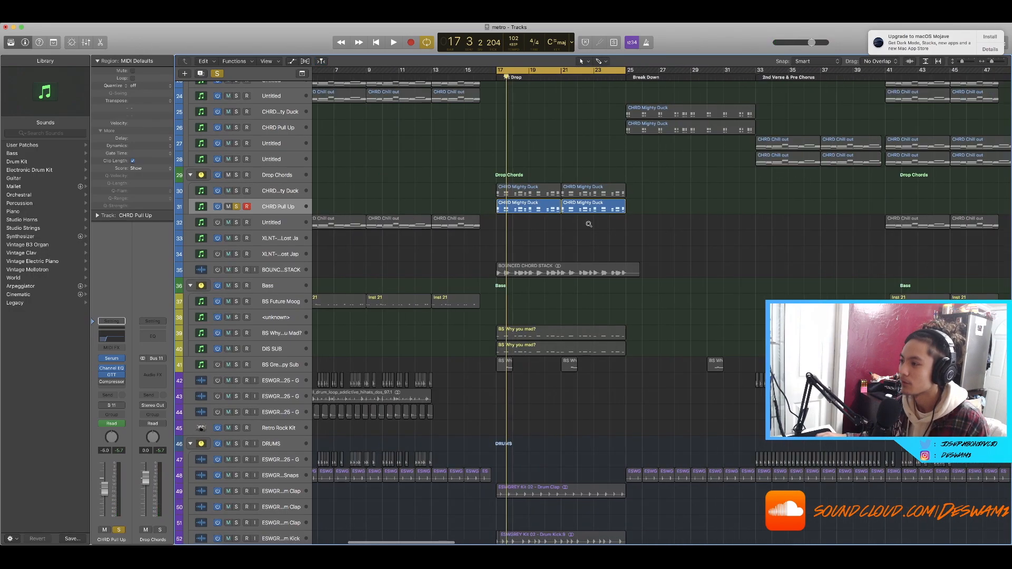
click(215, 75)
Step: Scroll through the arrangement to review the drop section's chord, bass and drum tracks
scroll(522, 173, down, 3)
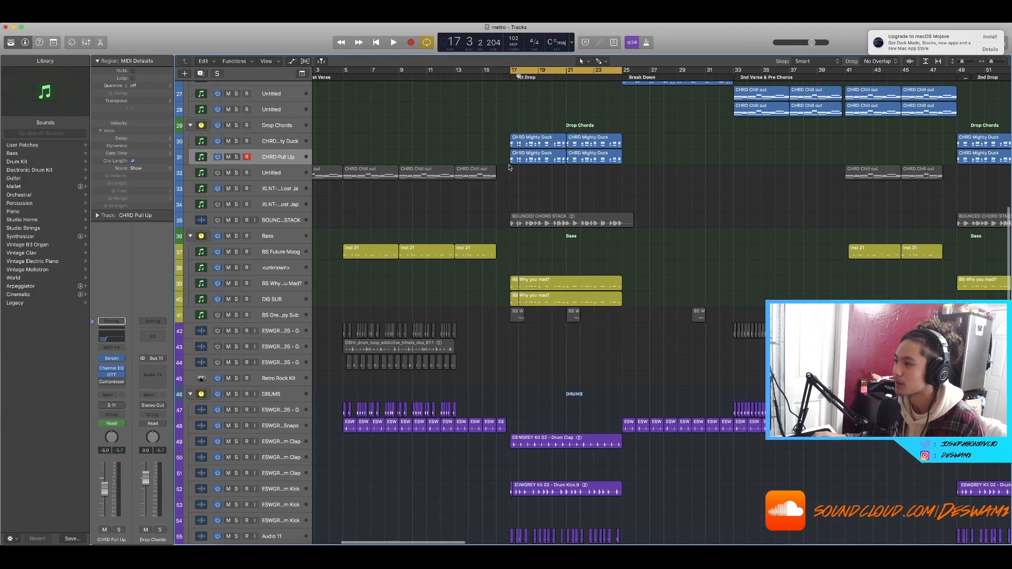
scroll(532, 173, up, 3)
scroll(522, 173, right, 1)
scroll(522, 172, left, 3)
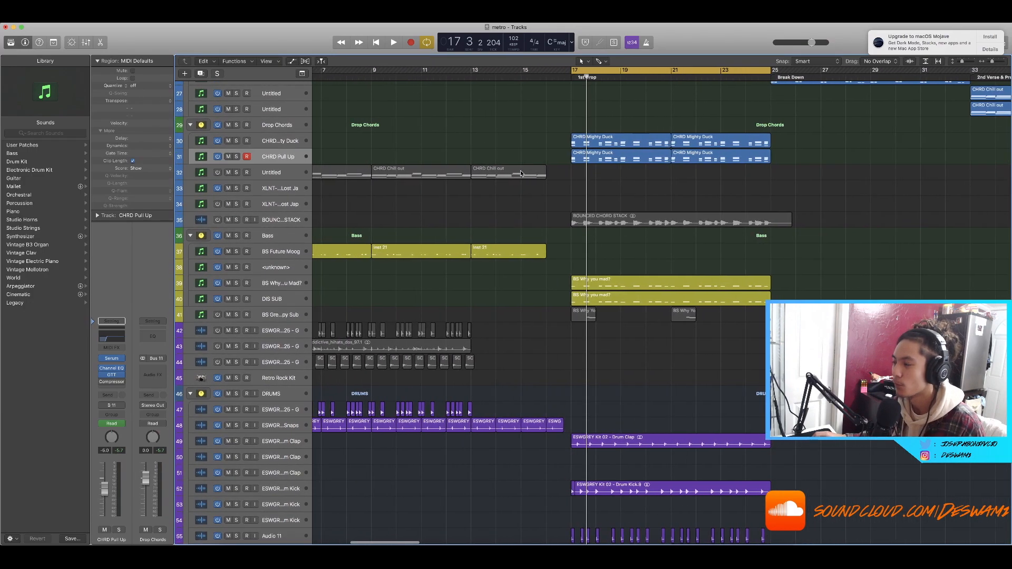
scroll(521, 174, left, 2)
scroll(521, 173, right, 3)
scroll(532, 173, down, 2)
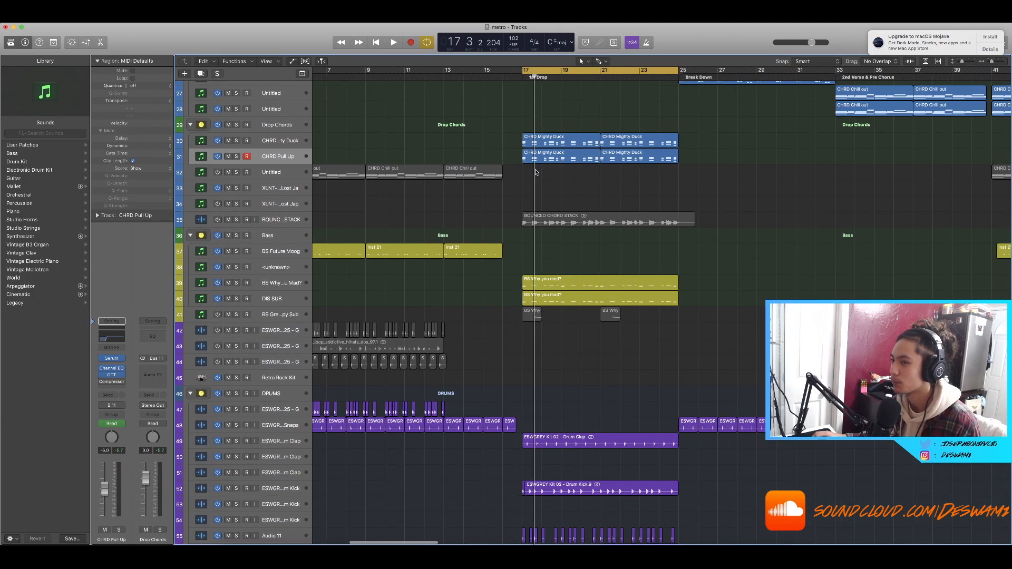
scroll(535, 172, right, 1)
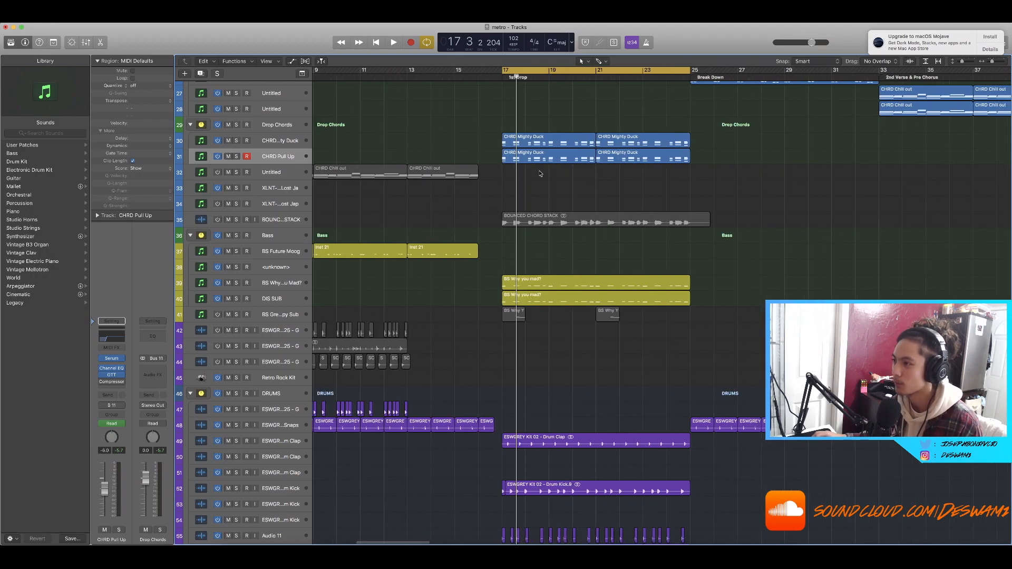
scroll(553, 174, up, 2)
scroll(556, 176, up, 15)
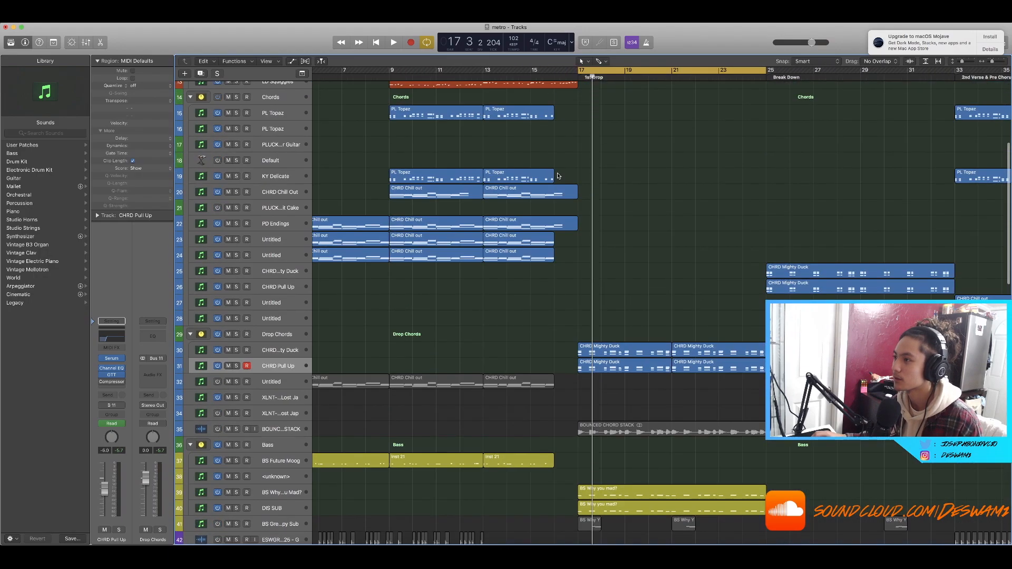
scroll(560, 176, down, 12)
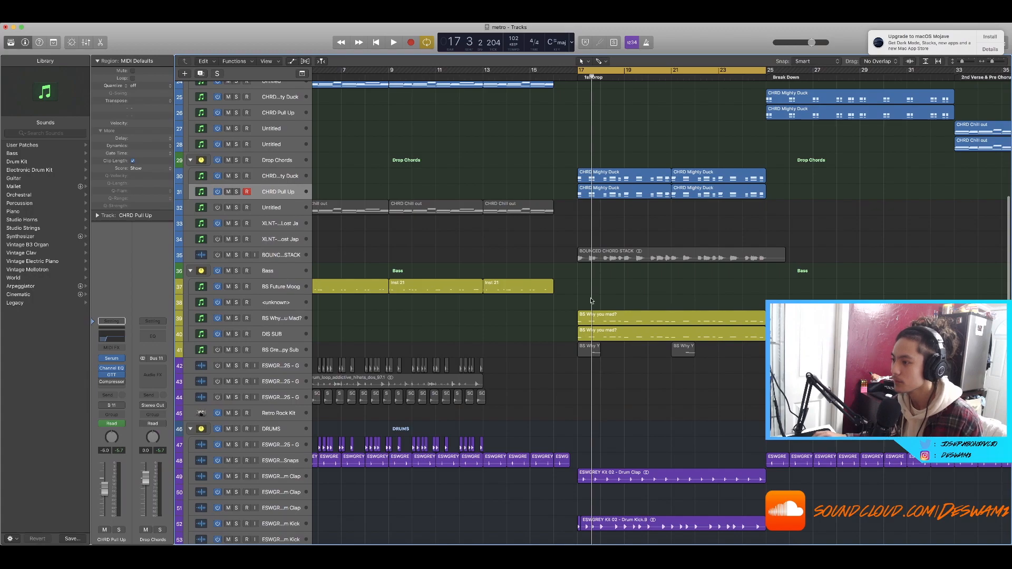
Step: Solo the BS Why You Mad? bass track, open its Serum instrument and play it back
click(236, 318)
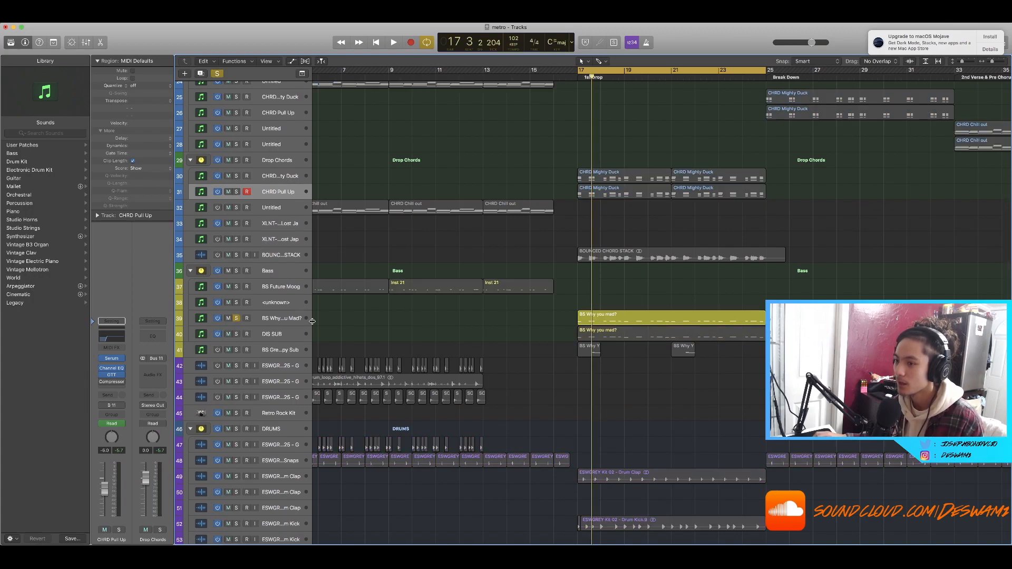
click(278, 318)
key(space)
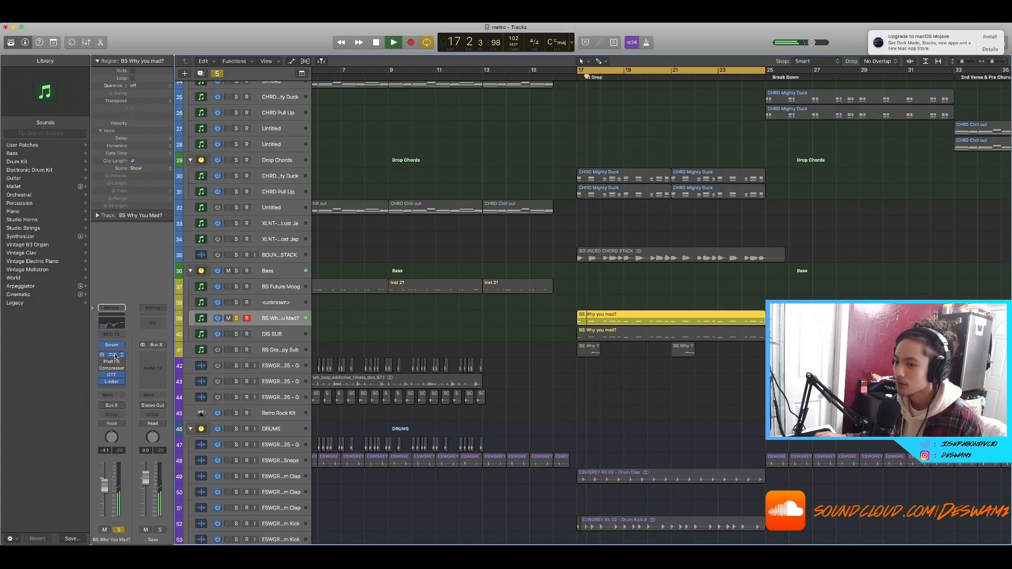
key(space)
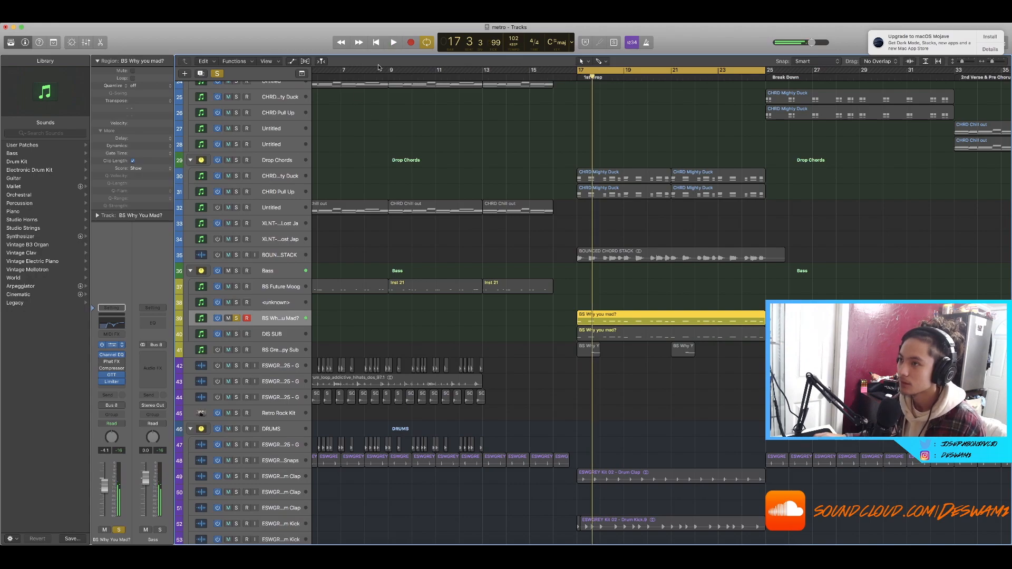
drag(243, 42, 648, 124)
key(space)
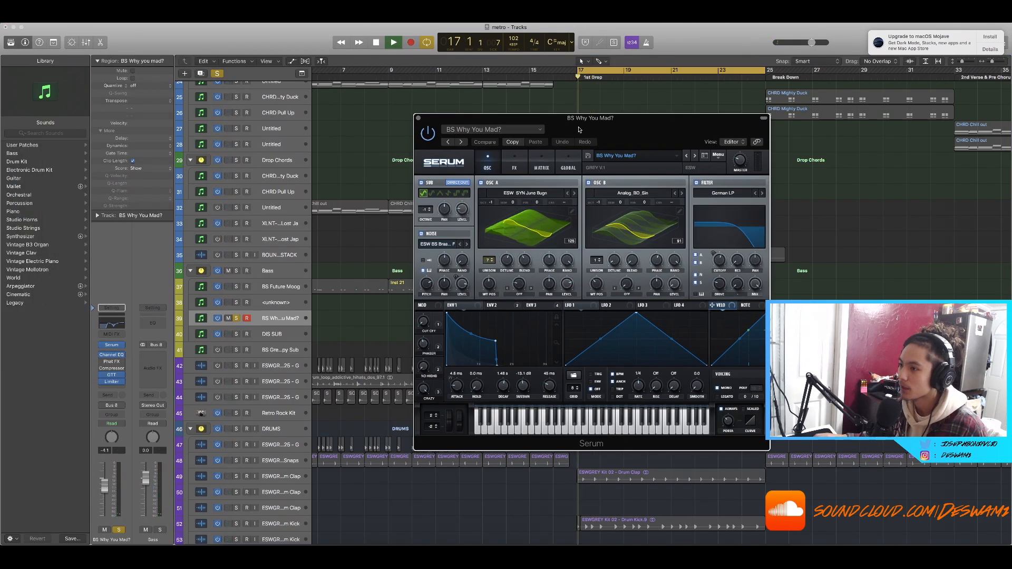
Step: Stop playback, close the bass Serum window and solo the DIS SUB track
key(space)
click(419, 121)
click(236, 334)
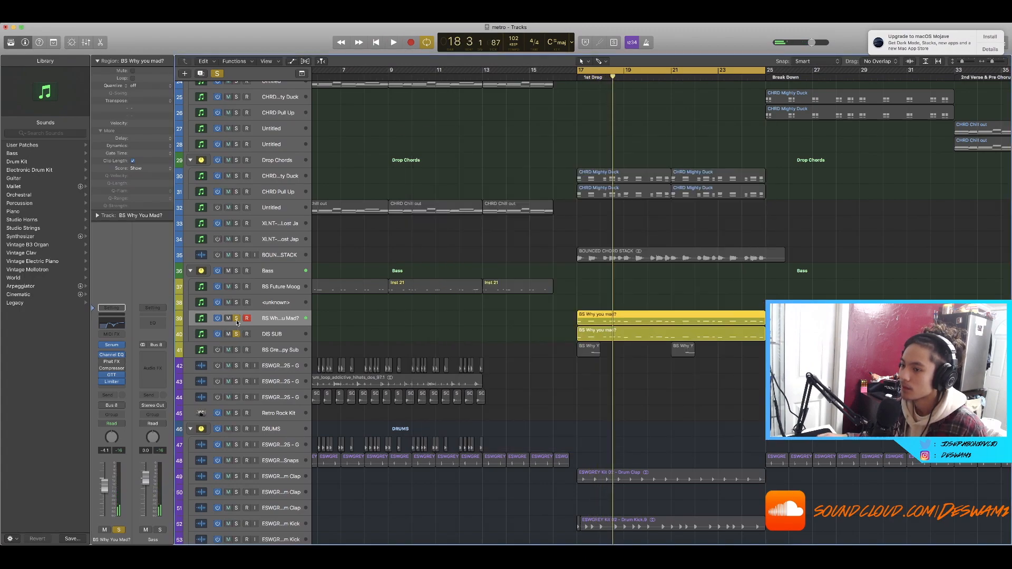
Step: Open the BS Why You Mad? channel's Channel EQ and OTT plug-in windows and play back the drop
click(112, 355)
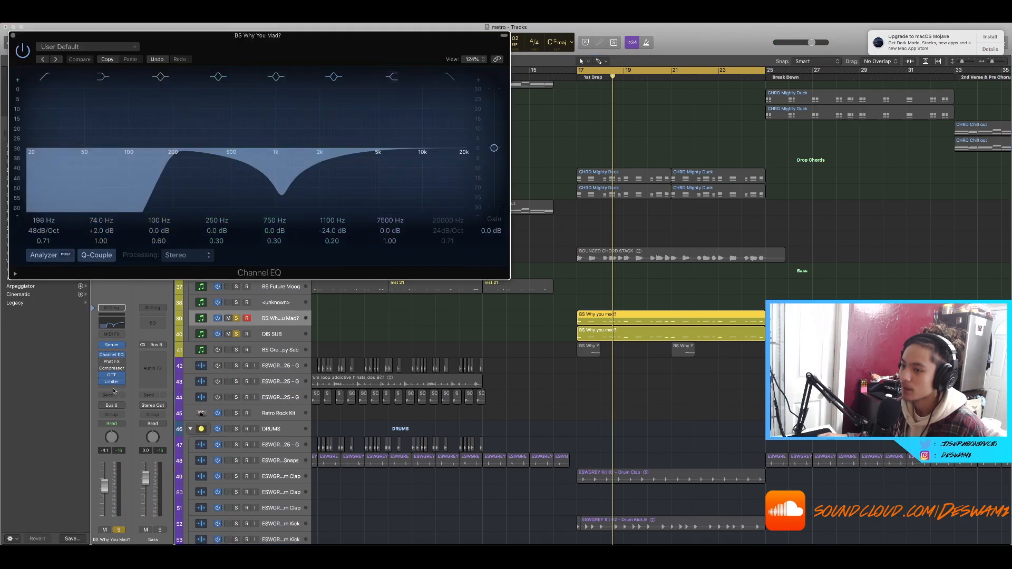
click(122, 375)
click(112, 375)
click(111, 375)
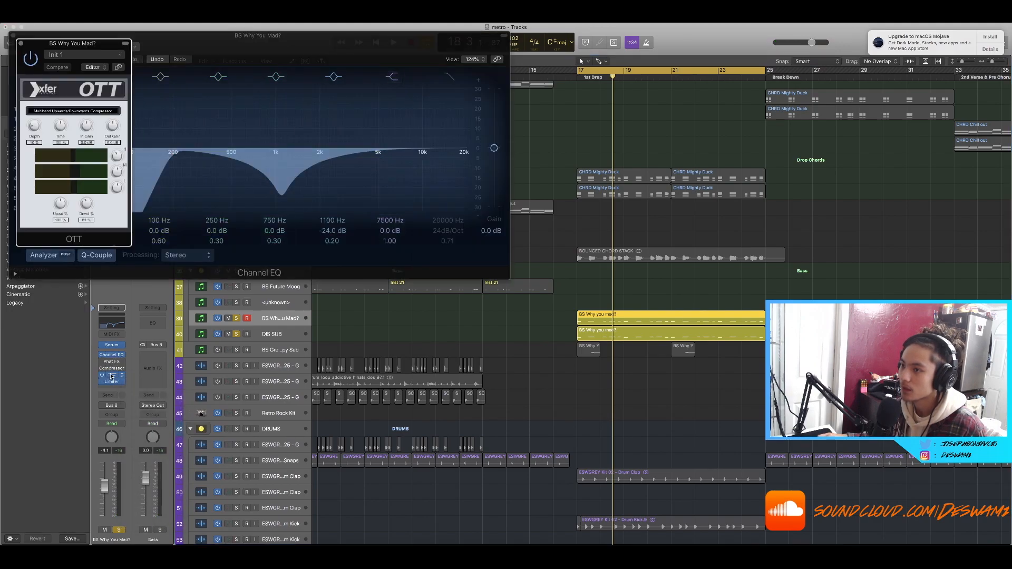
drag(110, 49, 406, 108)
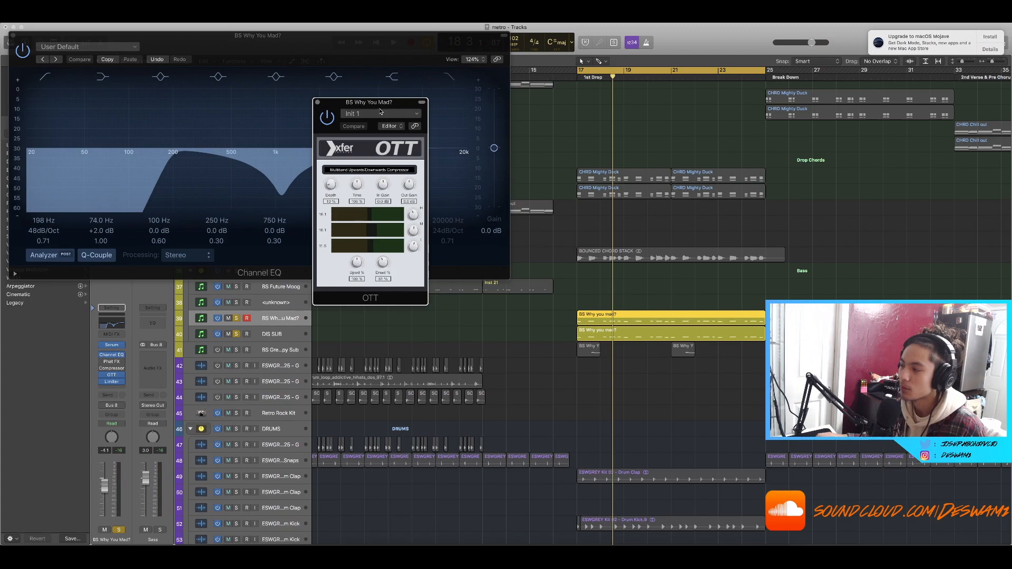
key(space)
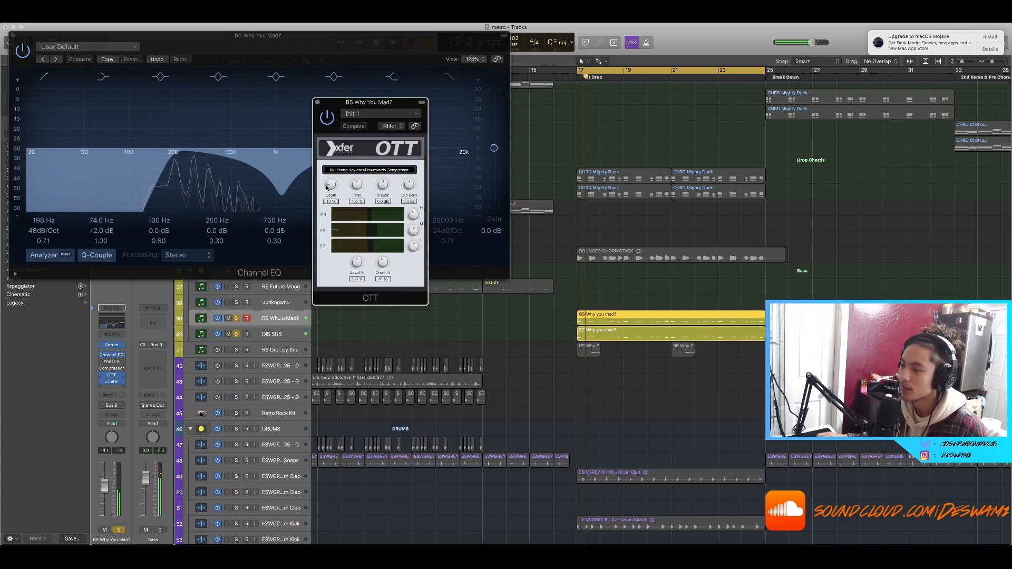
Step: Select the DIS SUB track, stop playback and open its Sylenth1 instrument
click(236, 334)
click(236, 334)
click(271, 334)
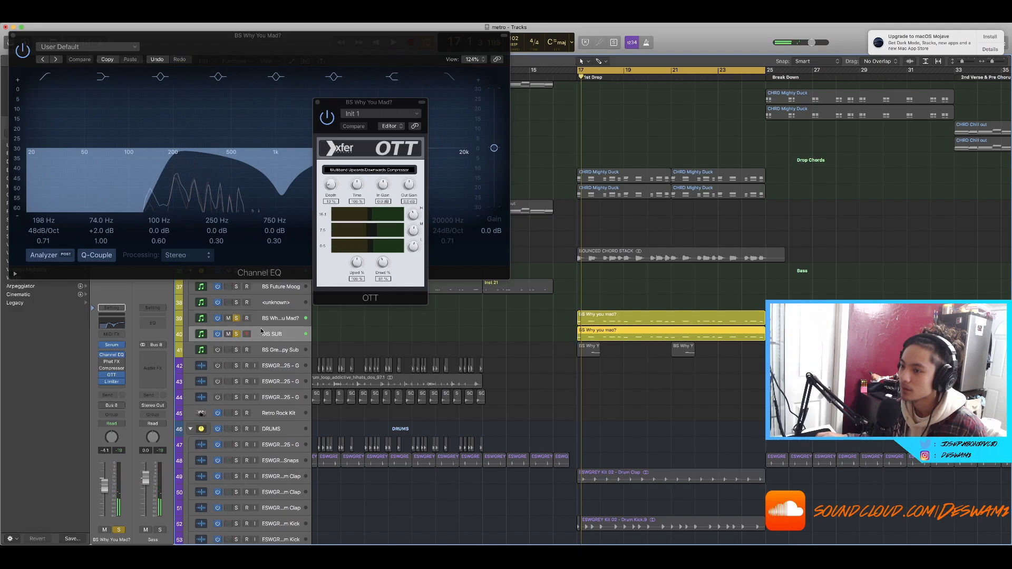
key(space)
click(113, 346)
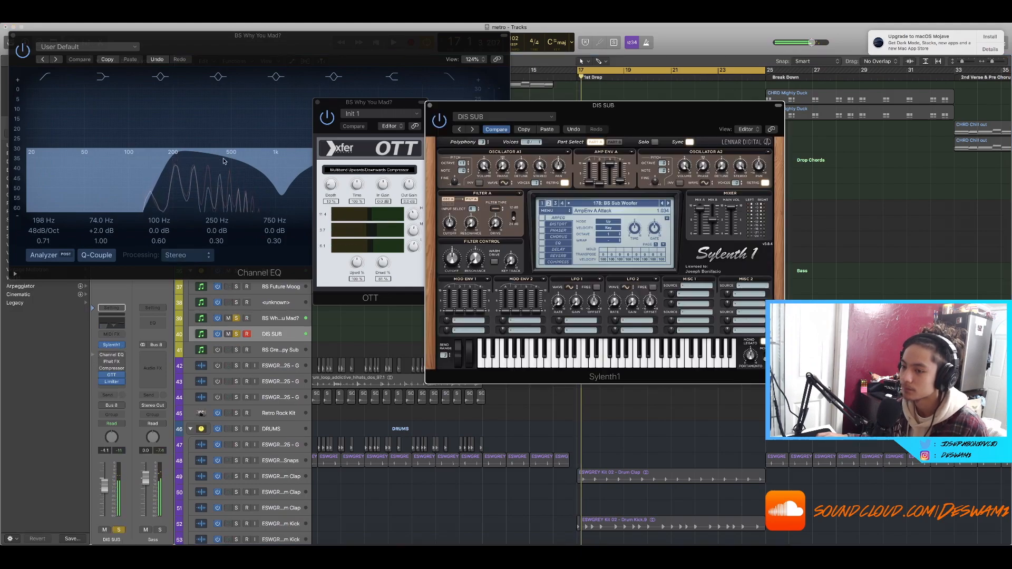
drag(683, 122, 689, 148)
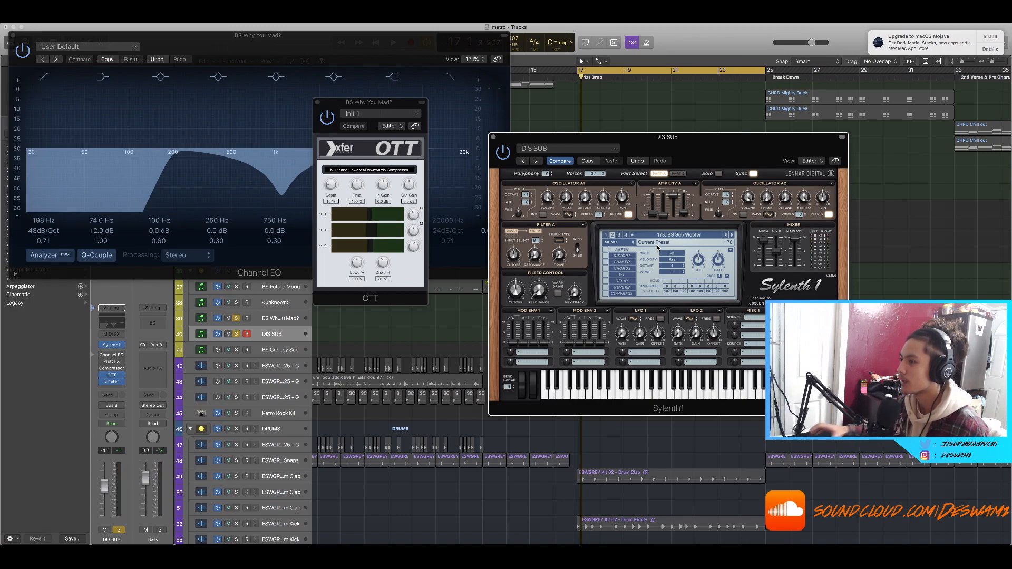
Step: Close the Sylenth1 and OTT windows and return to the top of the arrangement
click(494, 137)
click(317, 103)
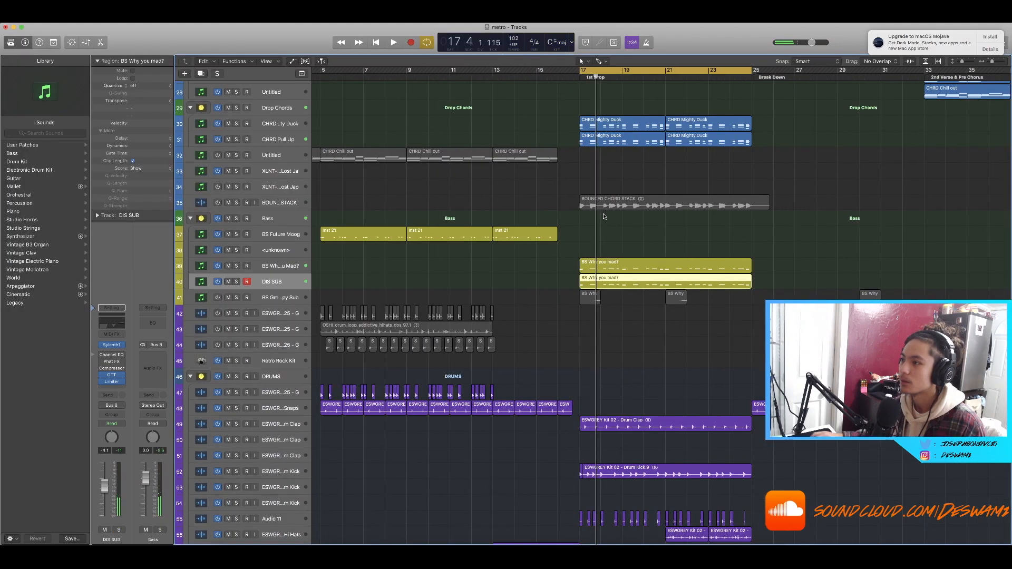
scroll(604, 216, up, 5)
scroll(544, 194, up, 5)
scroll(544, 194, up, 15)
key(super+Left)
Step: Select the VO Basket Case and LD Squiggles regions in the first drop and zoom in on them
drag(500, 207, 654, 262)
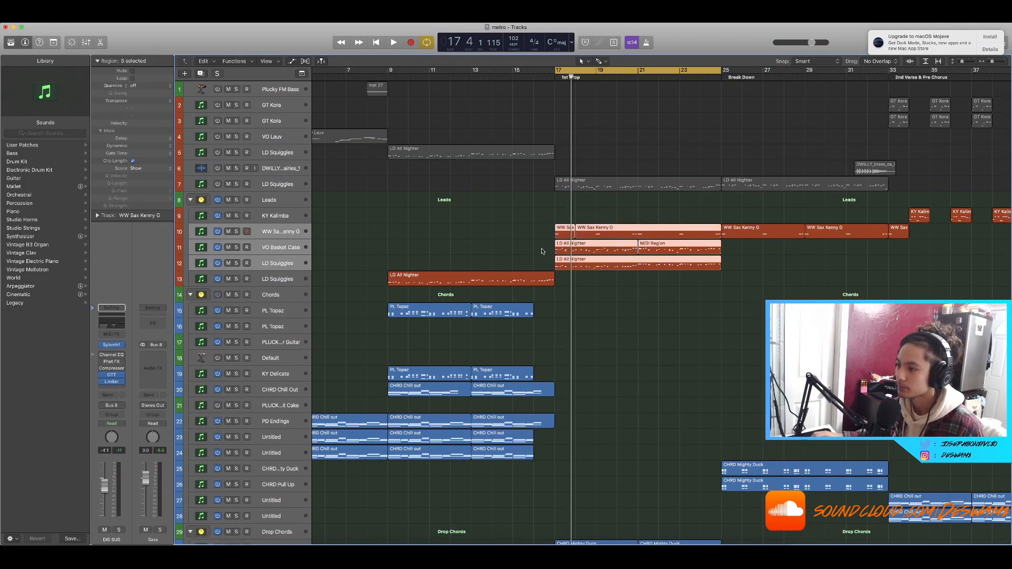
click(516, 224)
drag(521, 245, 608, 258)
key(super+Right)
key(super+Right)
key(super+Right)
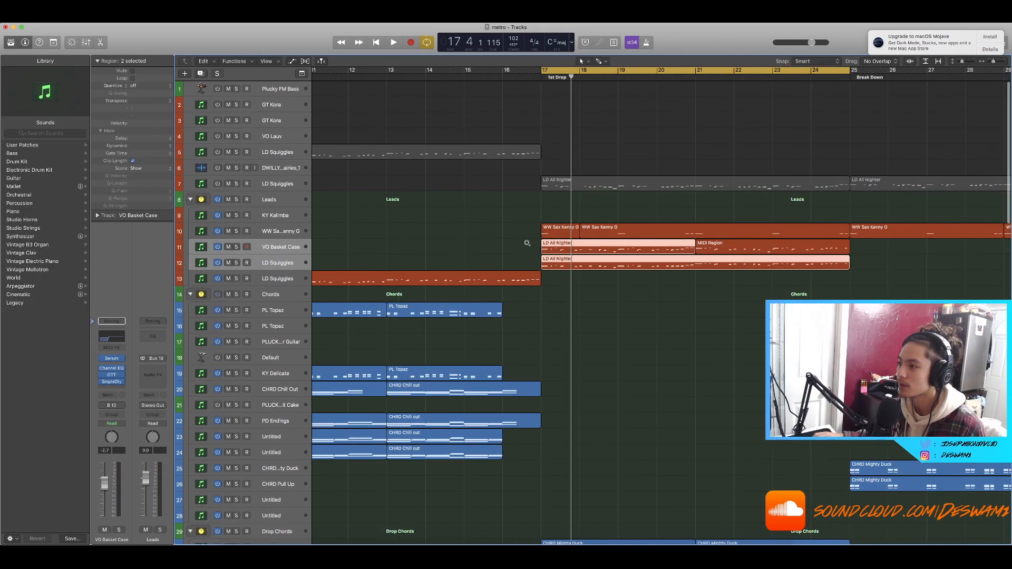
click(216, 247)
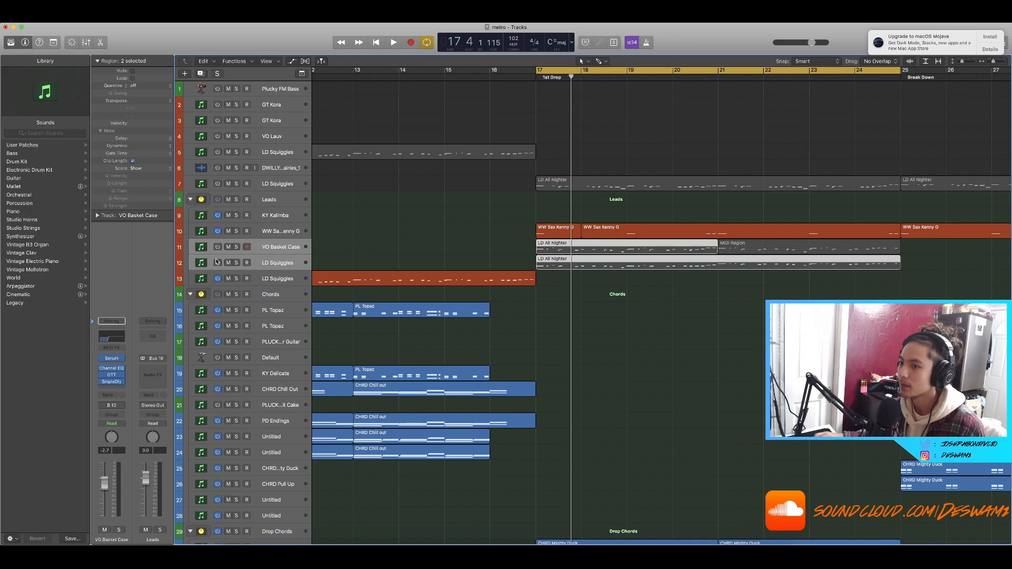
click(455, 235)
Step: Move the playhead through the drop, select the WW Sax Kenny G regions, play and solo that track
click(627, 78)
click(718, 78)
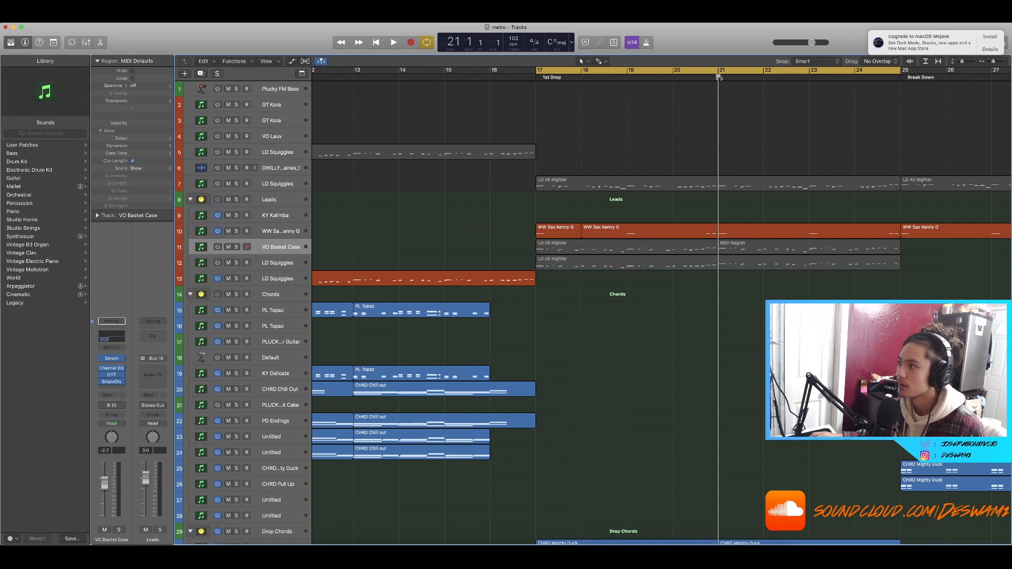
click(808, 77)
key(super+Left)
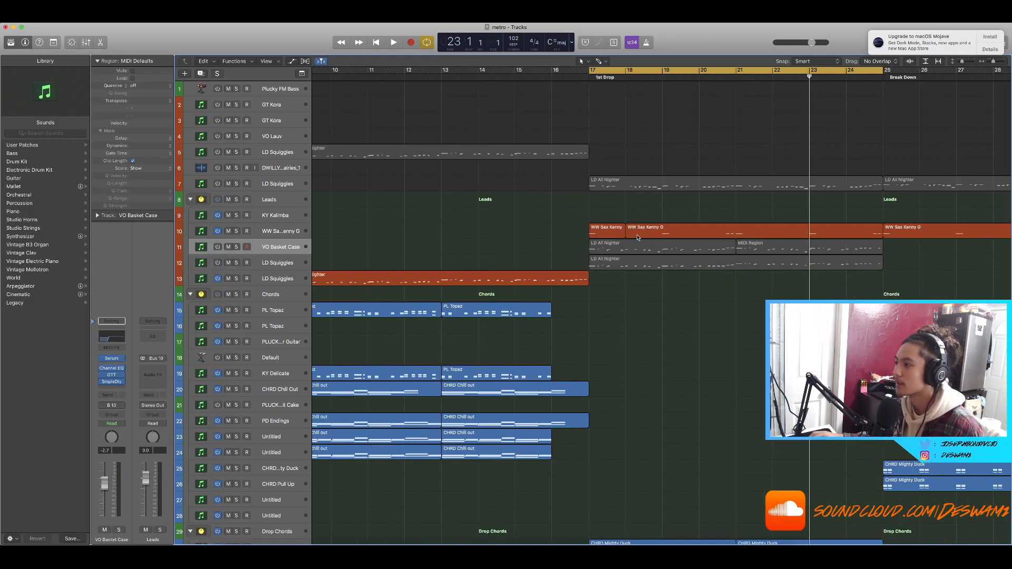
drag(581, 215, 778, 232)
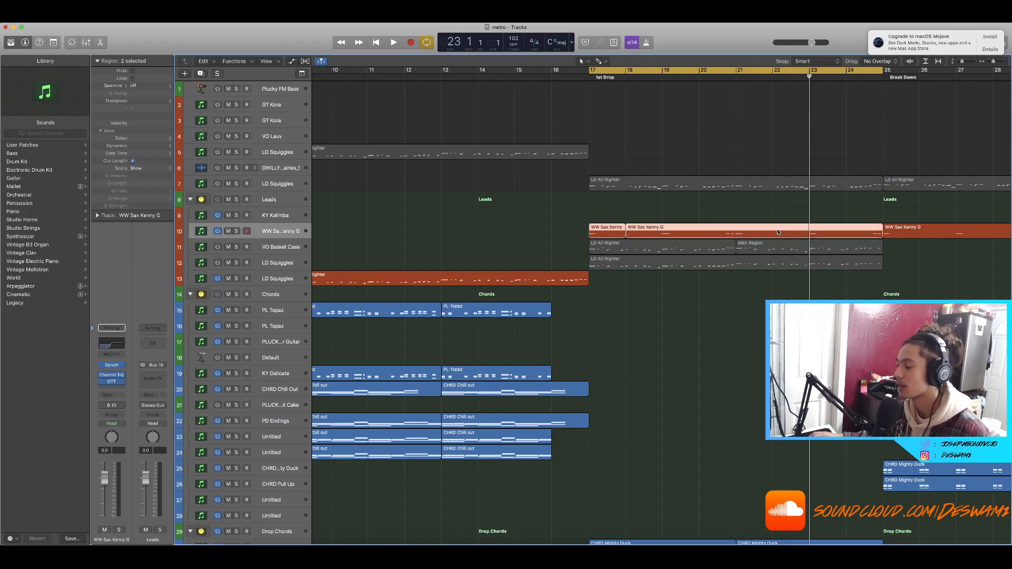
key(space)
click(236, 231)
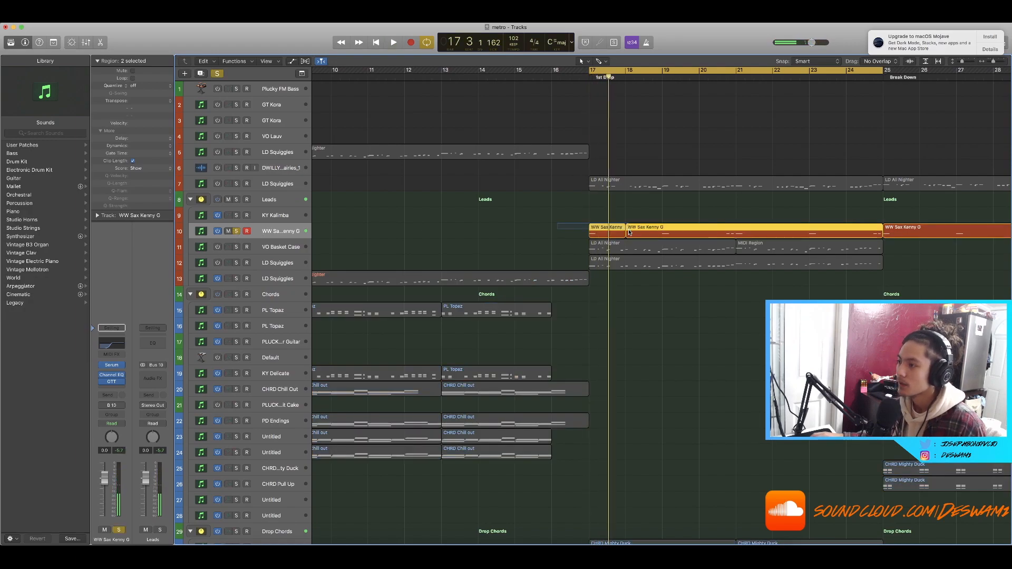
Step: Open the WW Sax Kenny G region in the Piano Roll and play it back
click(609, 246)
key(p)
key(super+Right)
key(super+Right)
key(super+Right)
key(super+Right)
key(super+Right)
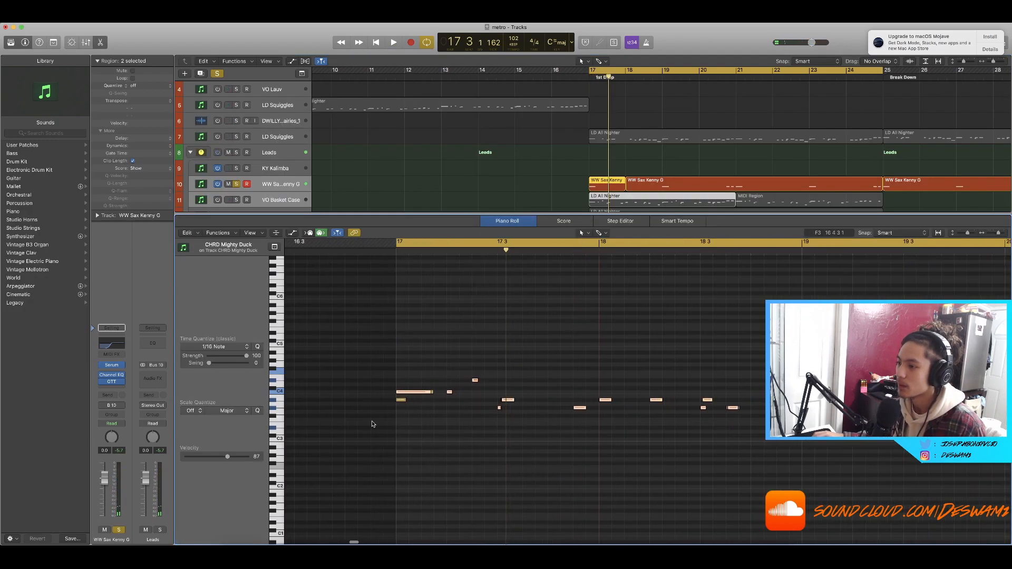
click(541, 154)
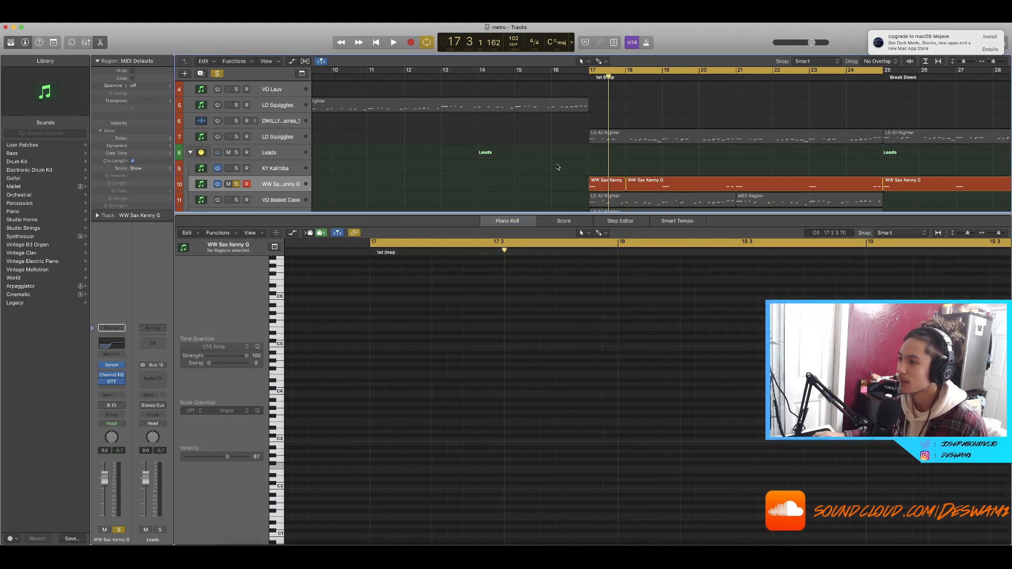
drag(626, 189, 611, 189)
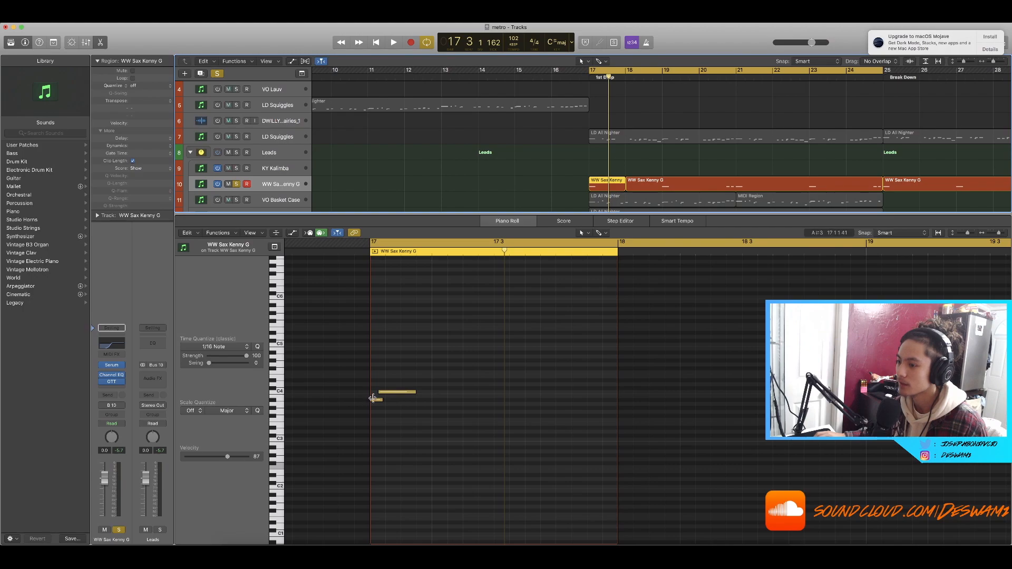
key(space)
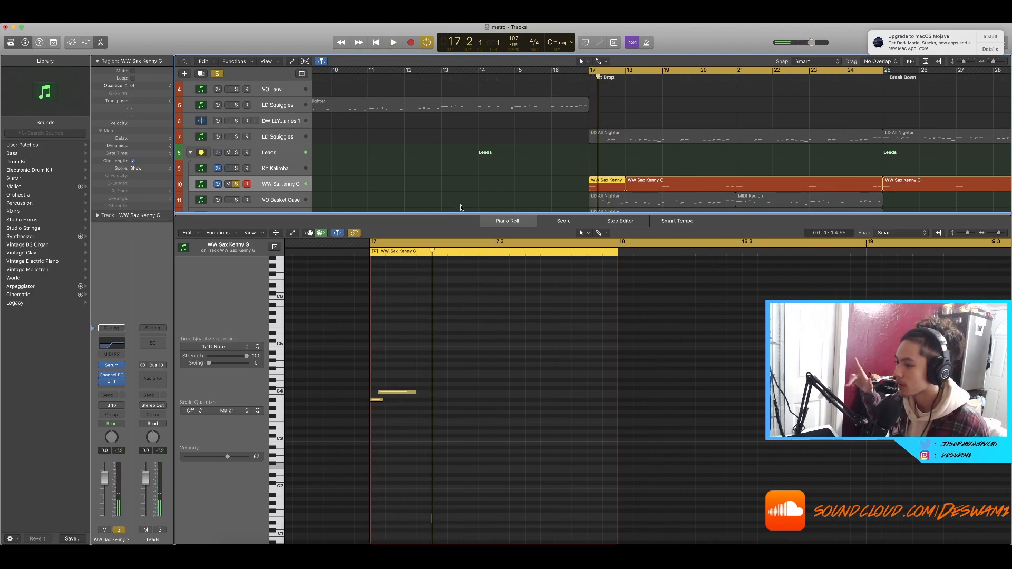
Step: Close the editor, solo the VO Basket Case and LD Squiggles tracks instead of WW Sax Kenny G, and play
key(e)
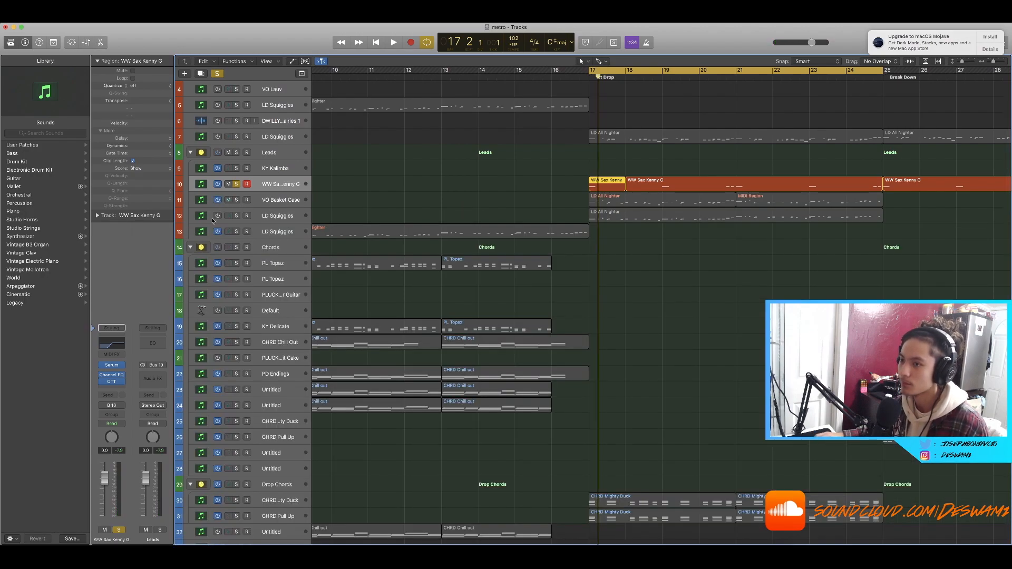
drag(235, 201, 235, 216)
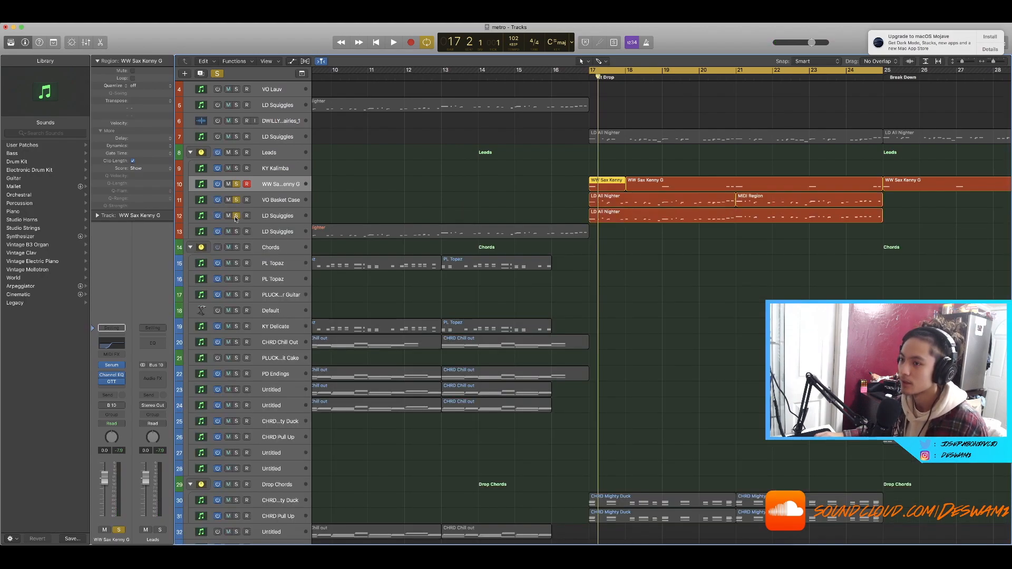
click(236, 185)
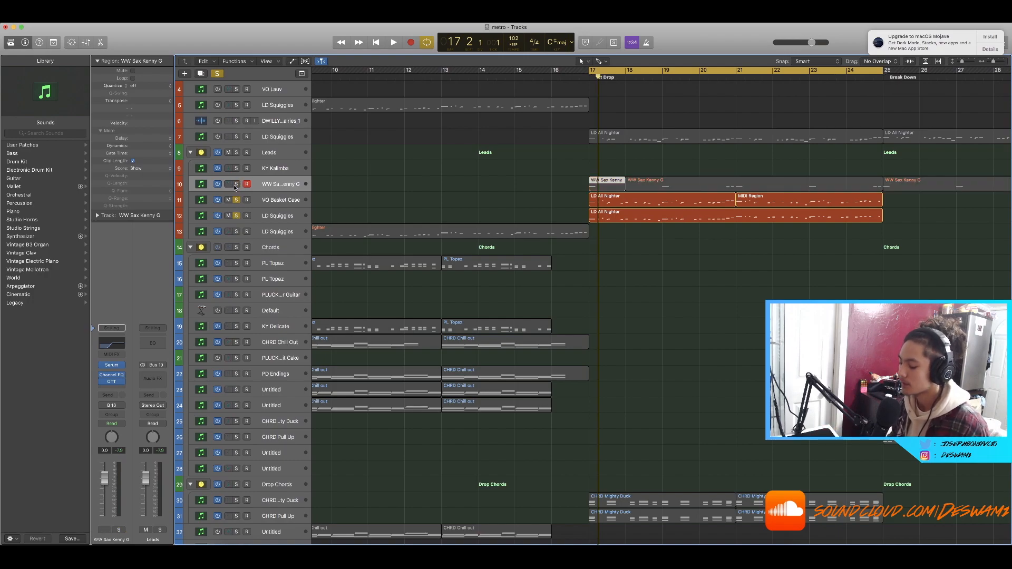
key(space)
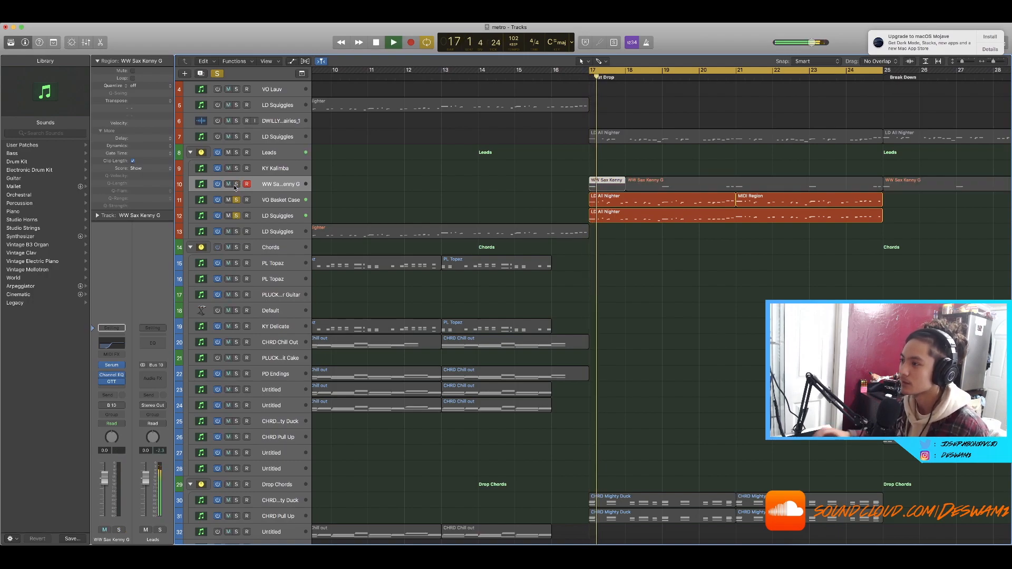
Step: Clear all solos and switch the WW Sax Kenny G track off and back on during playback
click(220, 74)
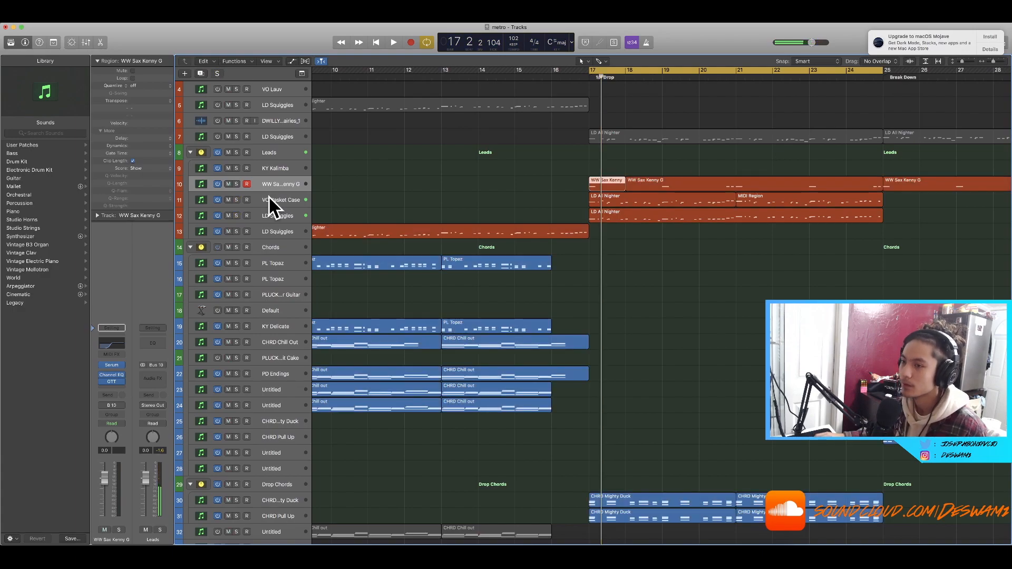
click(216, 184)
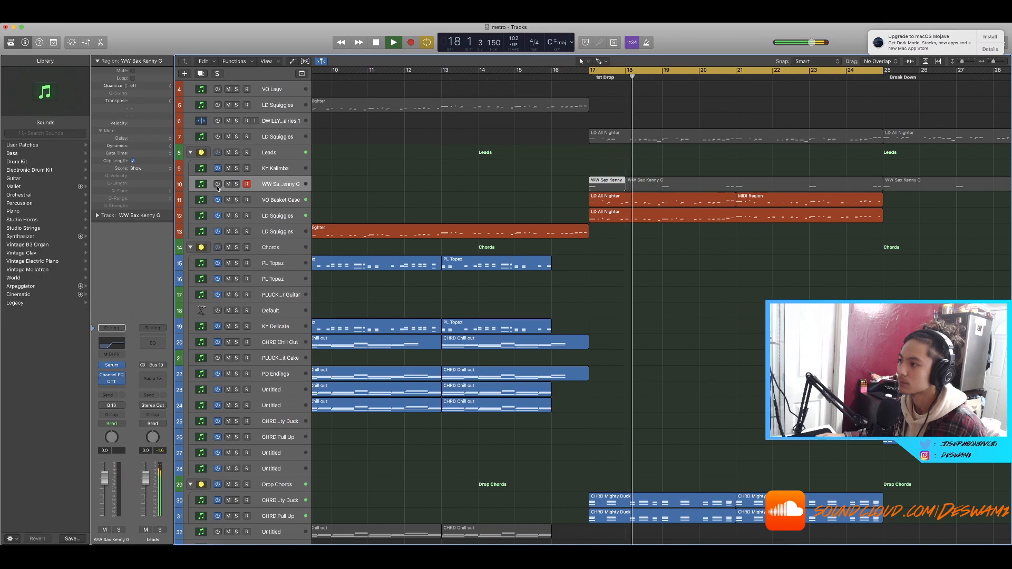
key(space)
click(217, 185)
key(space)
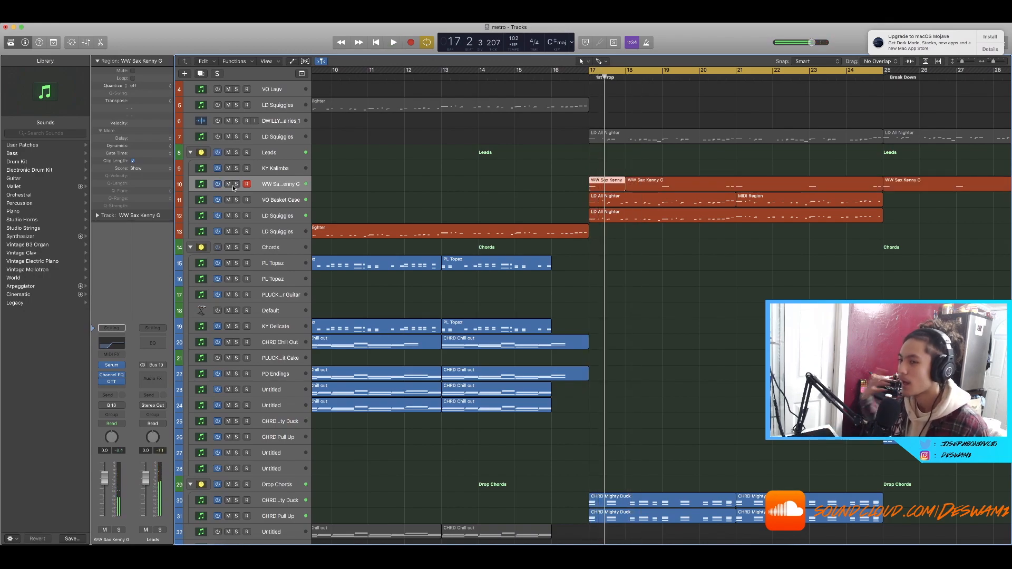
Step: Scroll around the arrangement and zoom in on the drop's lead regions
scroll(484, 199, down, 2)
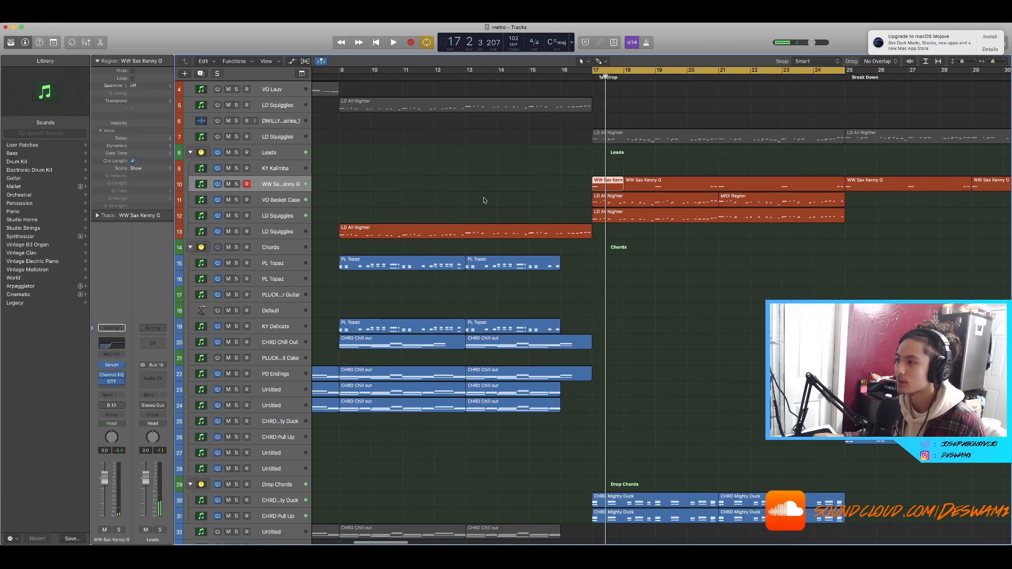
scroll(484, 200, up, 5)
scroll(485, 199, down, 2)
scroll(488, 199, right, 2)
scroll(488, 200, right, 2)
scroll(490, 200, down, 2)
scroll(506, 203, left, 1)
drag(891, 253, 557, 208)
click(694, 280)
Step: Scroll around the drop and select the WW Sax Kenny G regions
scroll(694, 280, down, 1)
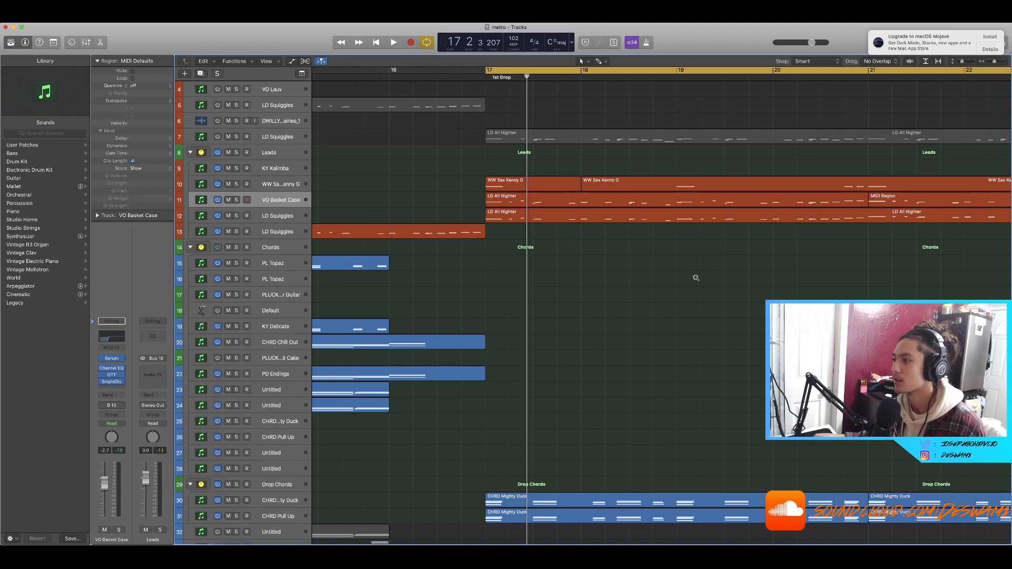
scroll(693, 280, left, 3)
drag(548, 192, 675, 179)
scroll(577, 188, down, 2)
scroll(577, 188, left, 2)
scroll(575, 188, up, 3)
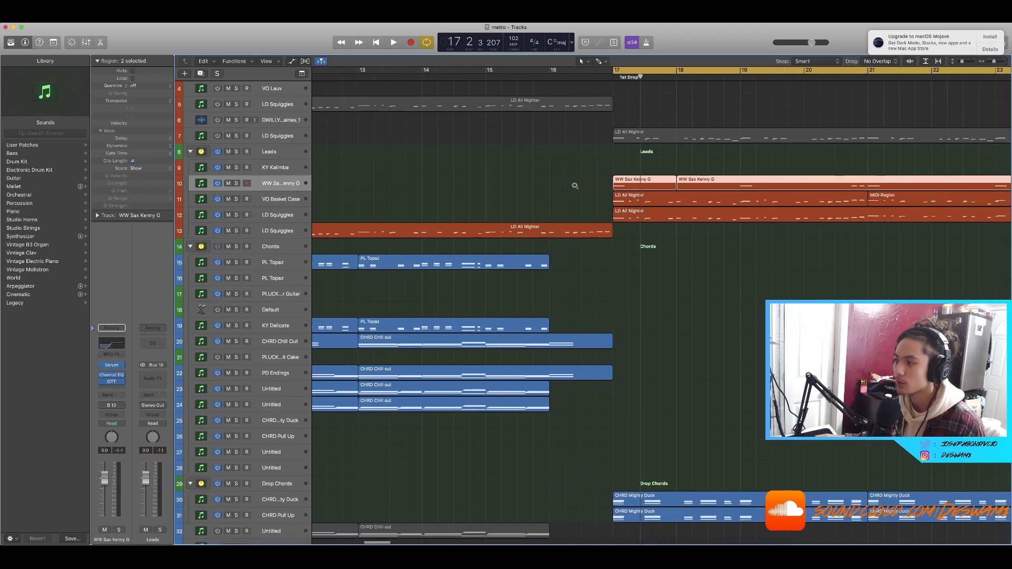
click(574, 187)
scroll(575, 187, down, 1)
scroll(574, 187, right, 2)
drag(501, 186, 774, 181)
scroll(463, 227, up, 1)
scroll(498, 216, down, 1)
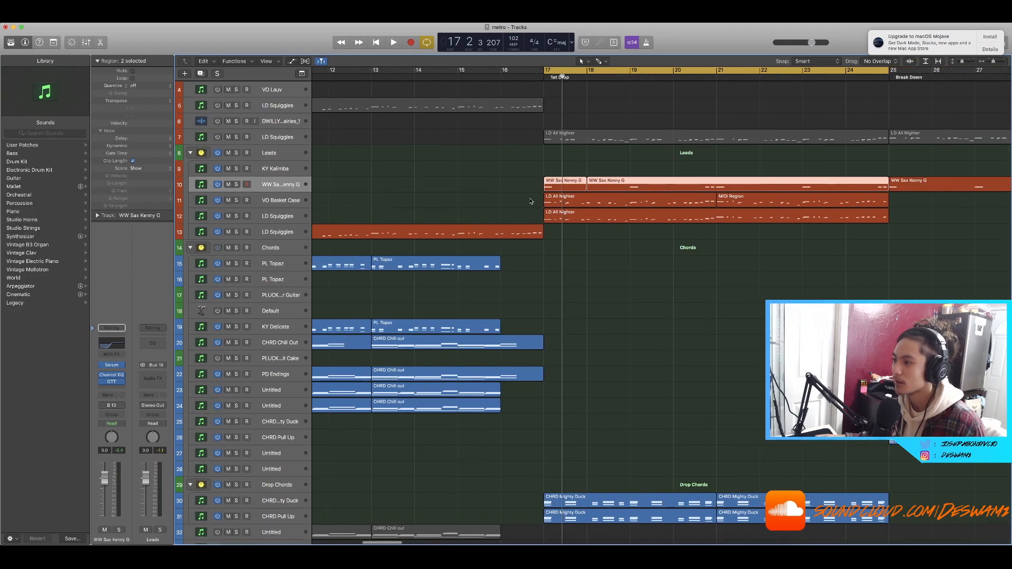
scroll(531, 202, left, 1)
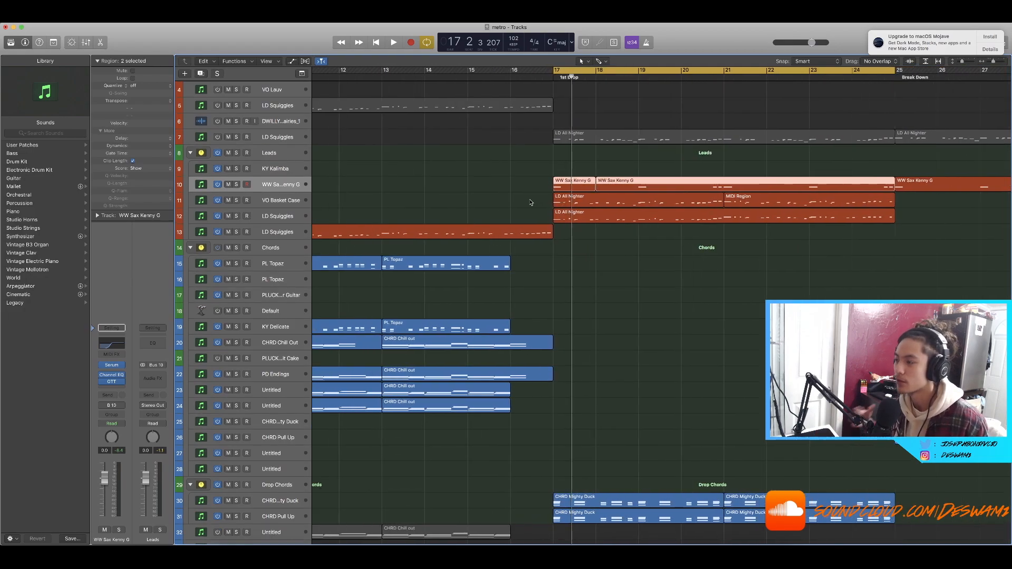
Step: Select the VO Basket Case and LD Squiggles regions in the first drop, then only the LD Squiggles region
drag(530, 202, 591, 216)
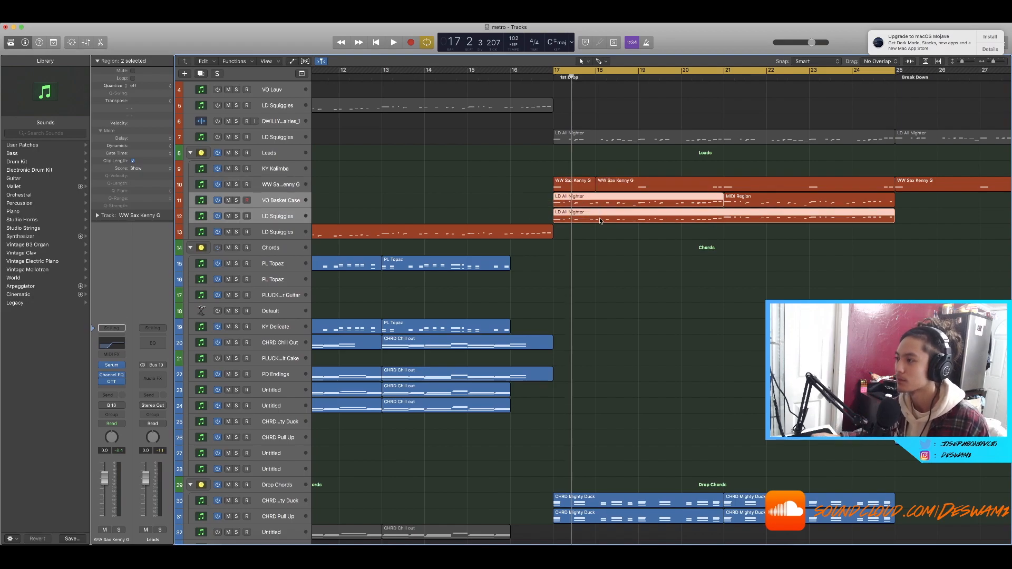
scroll(337, 199, up, 2)
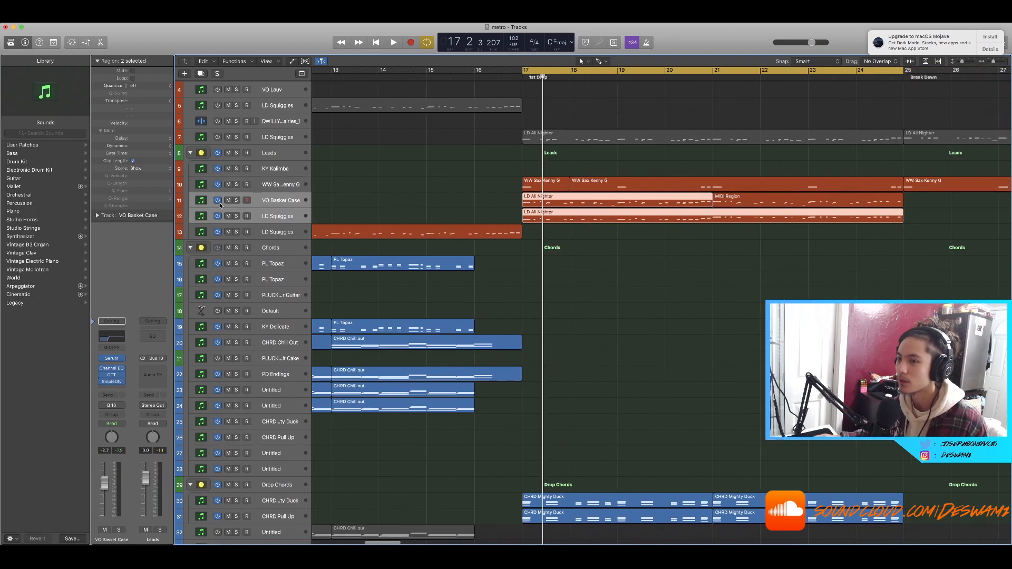
key(Down)
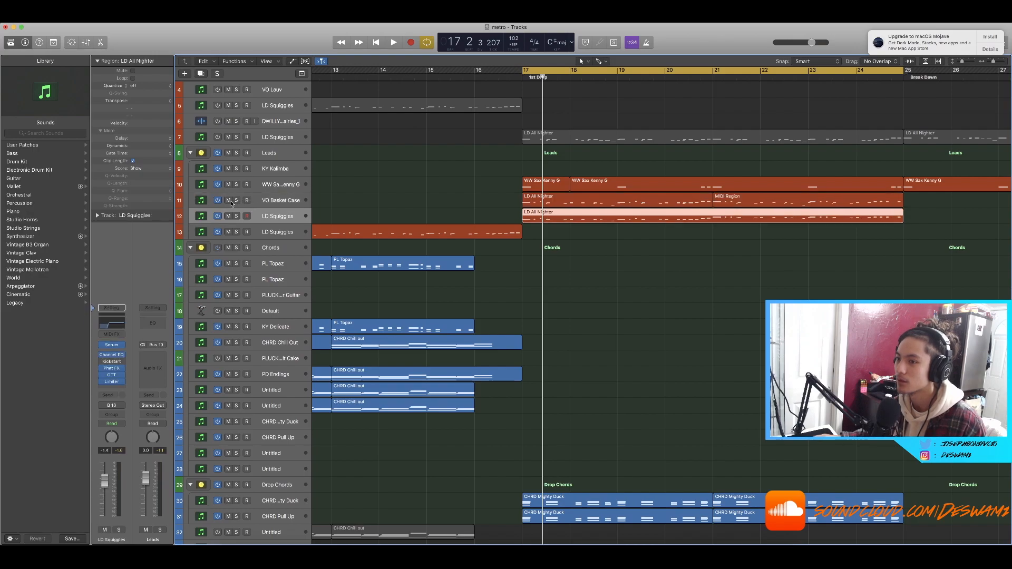
scroll(475, 229, right, 2)
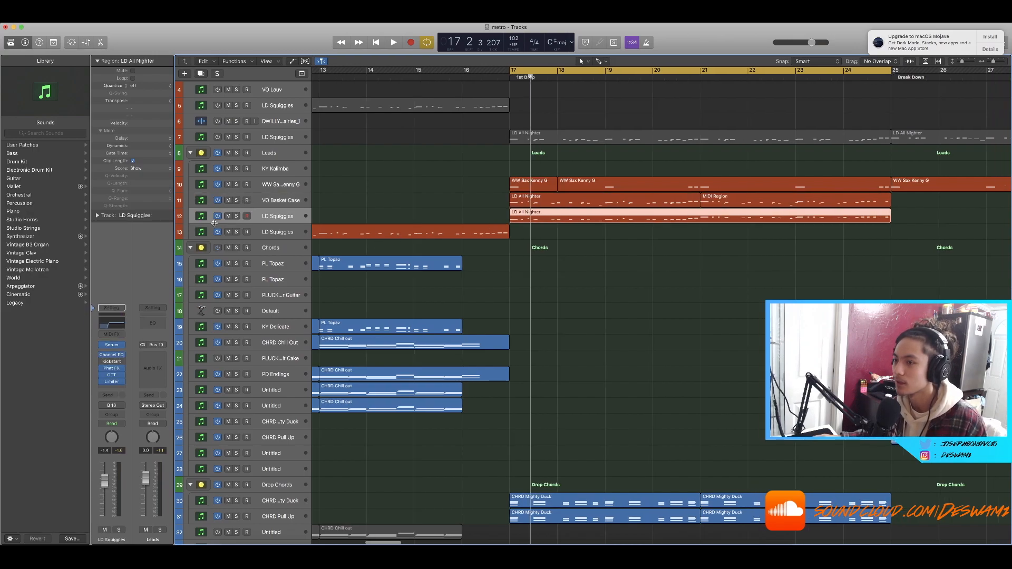
Step: Solo the LD Squiggles track and play the first drop to audition it alone
click(236, 216)
key(super+Right)
key(super+Right)
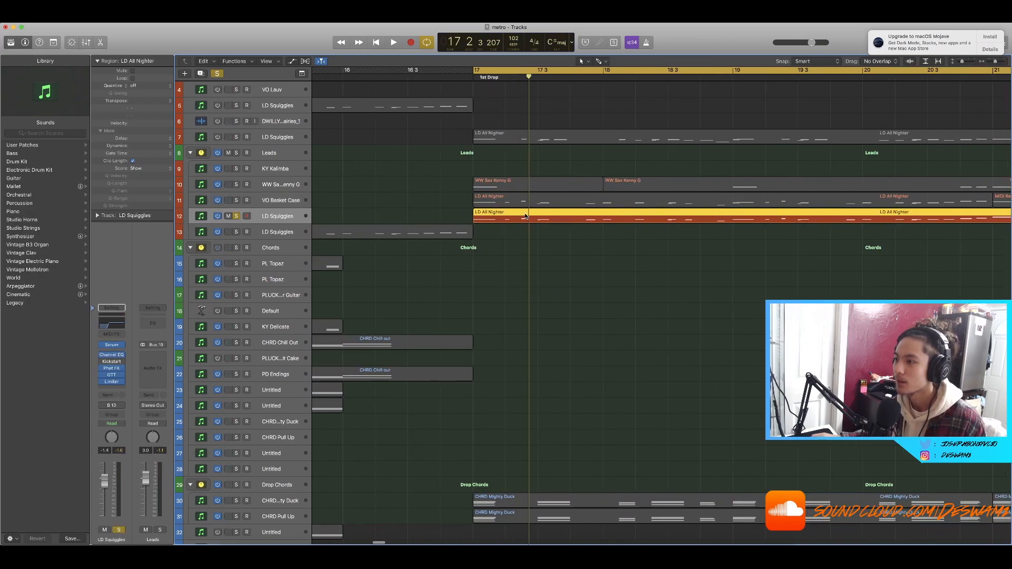
scroll(619, 281, left, 2)
key(space)
scroll(597, 278, down, 3)
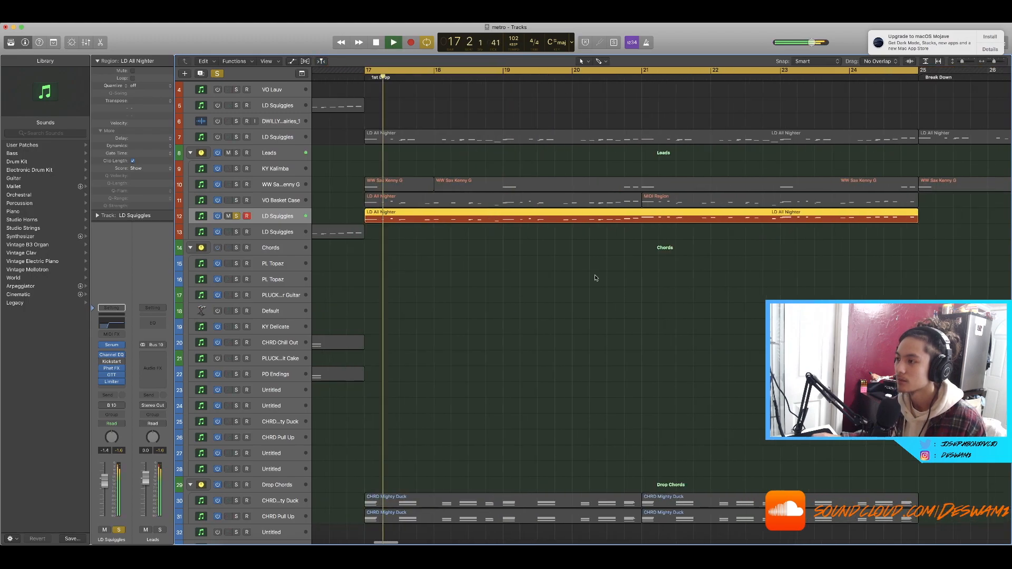
scroll(595, 276, right, 5)
scroll(595, 276, down, 3)
scroll(513, 282, left, 5)
scroll(513, 282, down, 2)
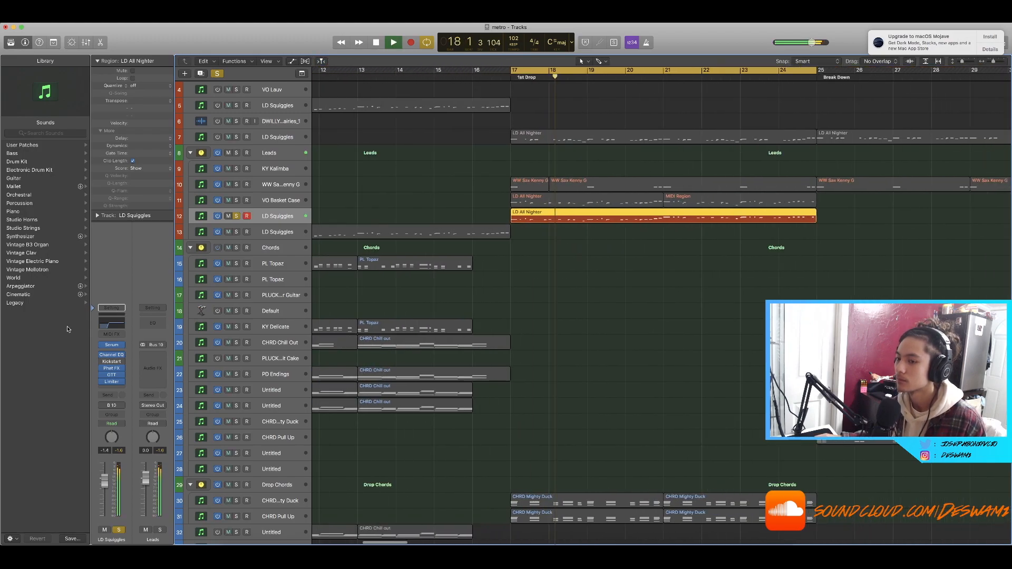
key(space)
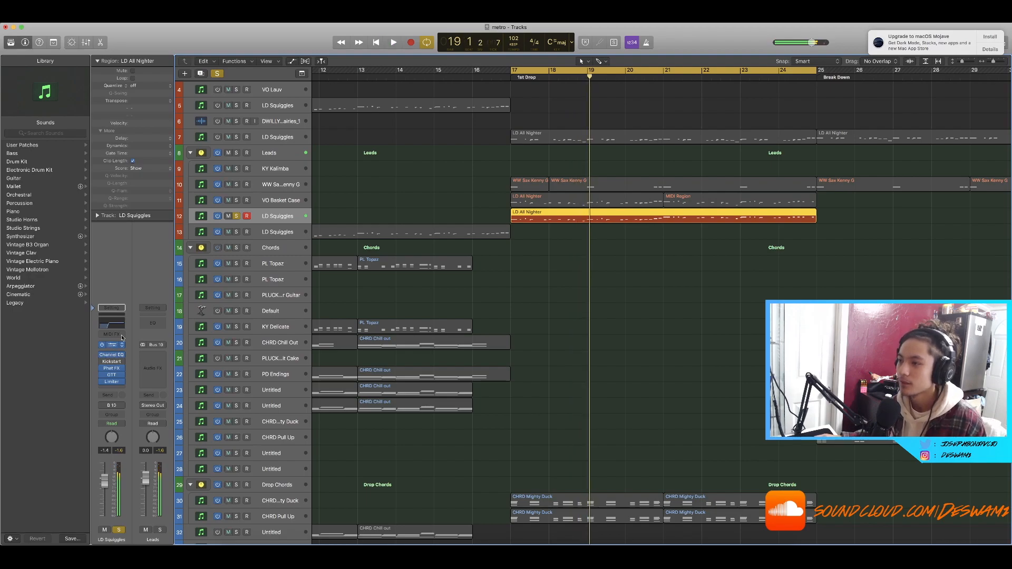
Step: Open the LD Squiggles Serum instrument and audition it during drop playback, then close it
click(120, 343)
drag(255, 63, 814, 152)
click(718, 229)
click(781, 236)
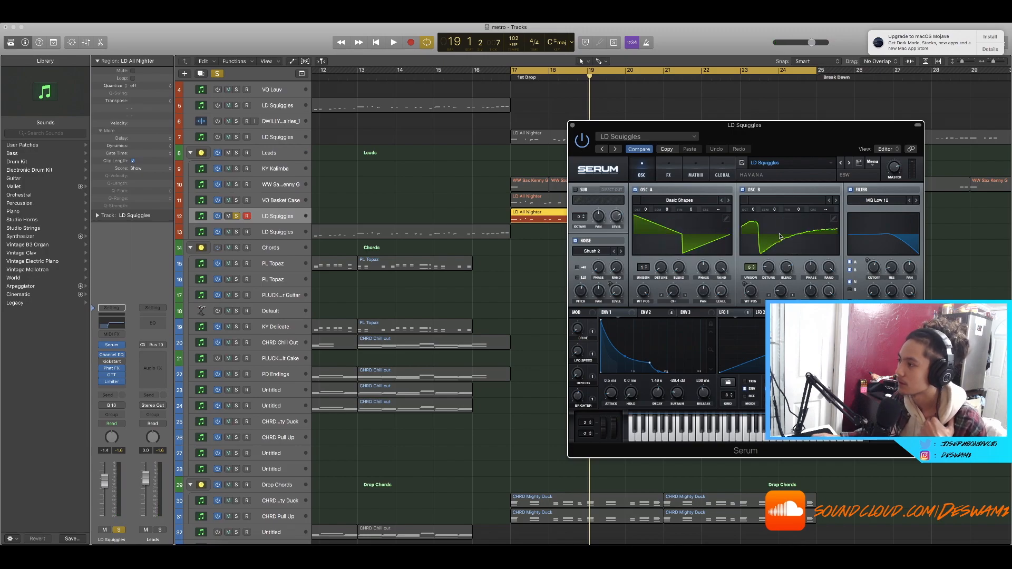
drag(793, 133, 736, 133)
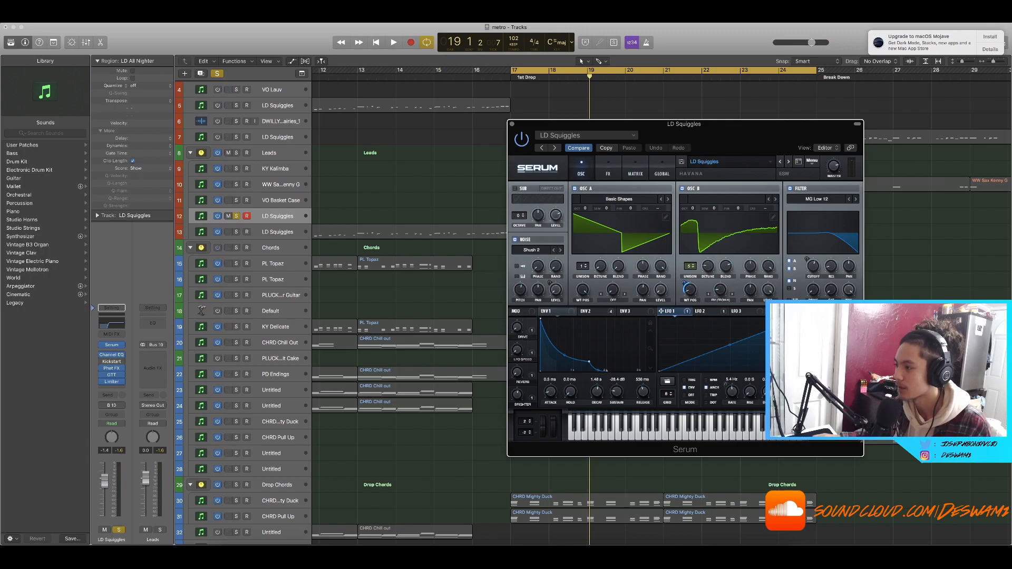
drag(714, 138, 709, 162)
key(space)
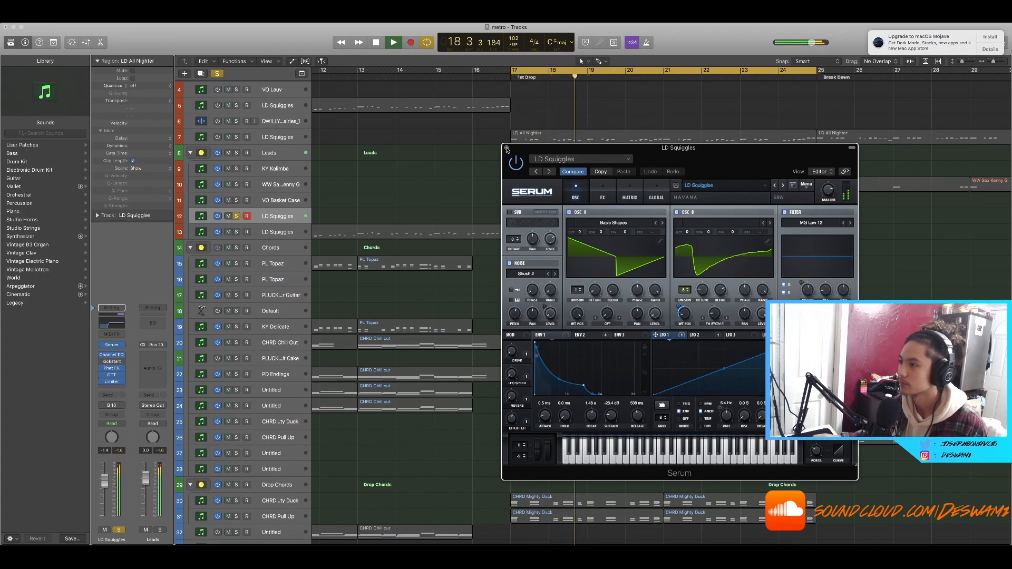
click(559, 203)
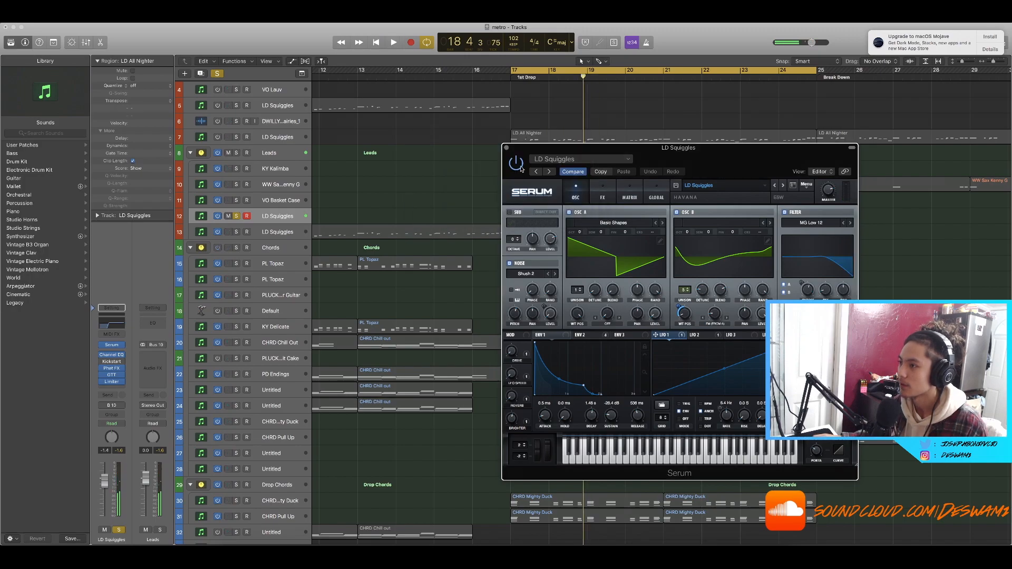
click(506, 148)
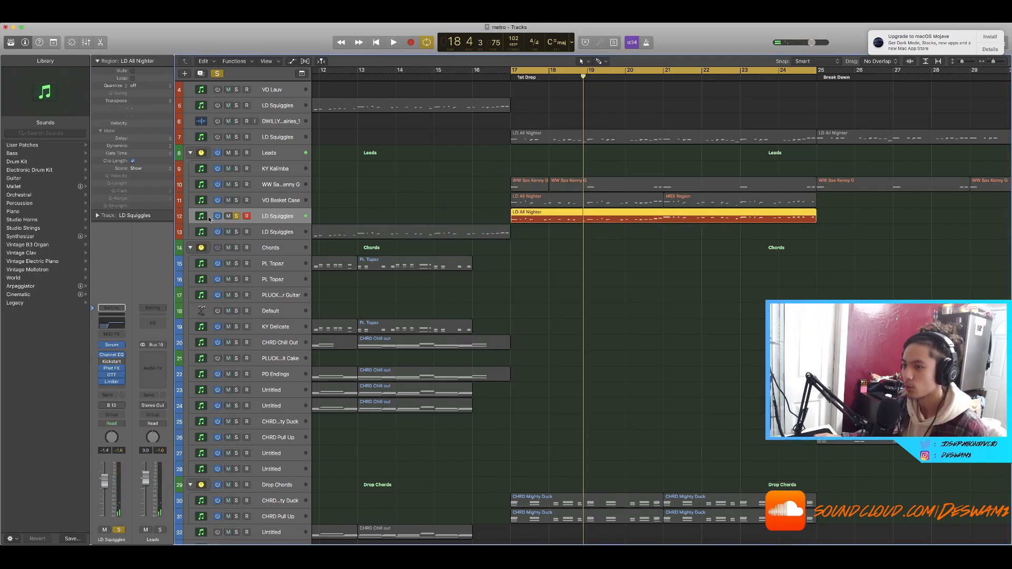
Step: Move the solo from the LD Squiggles track to the VO Basket Case track
click(237, 217)
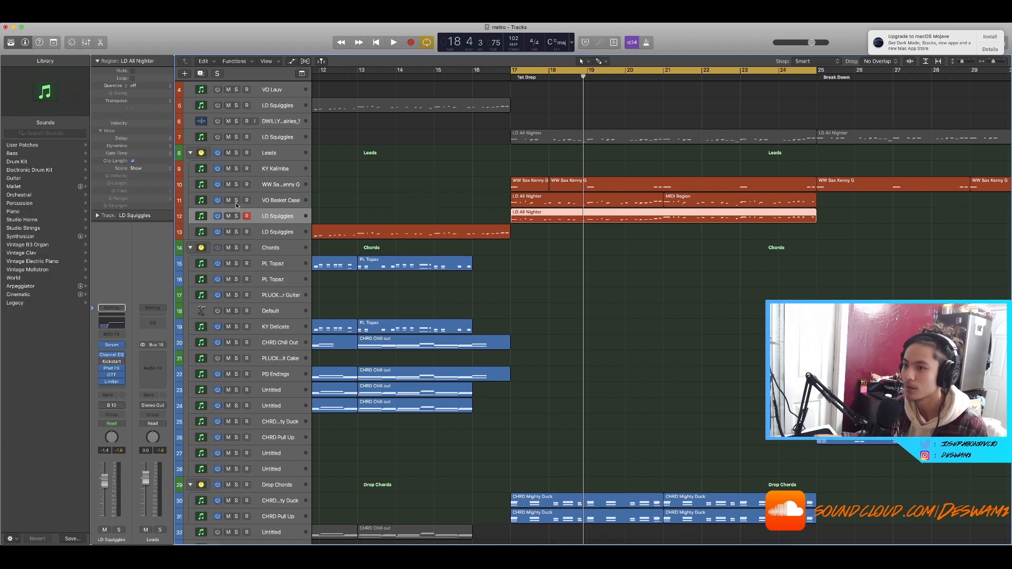
click(236, 200)
scroll(413, 212, right, 2)
scroll(413, 212, up, 3)
scroll(905, 255, down, 2)
click(754, 257)
scroll(754, 258, down, 3)
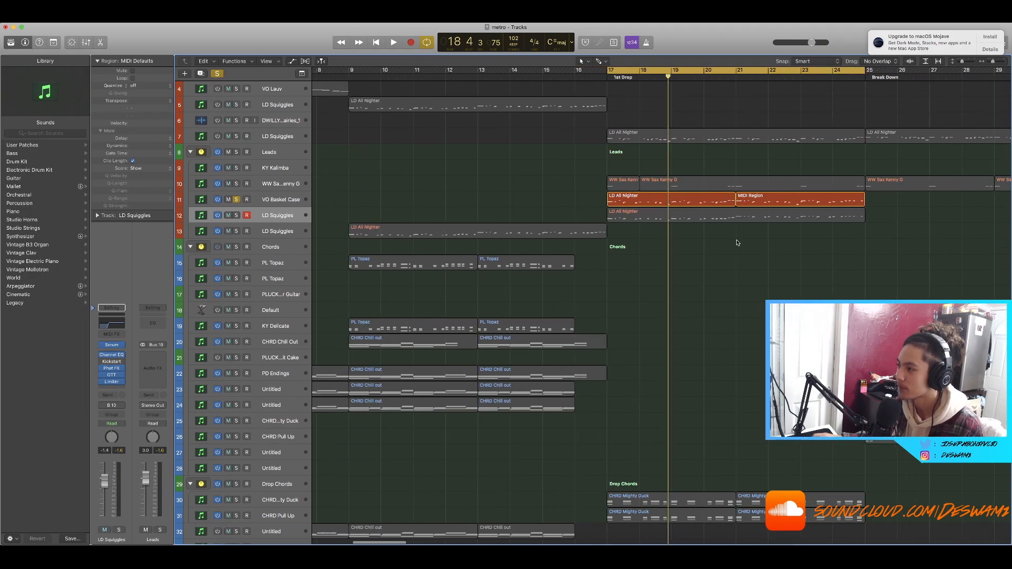
scroll(682, 239, up, 3)
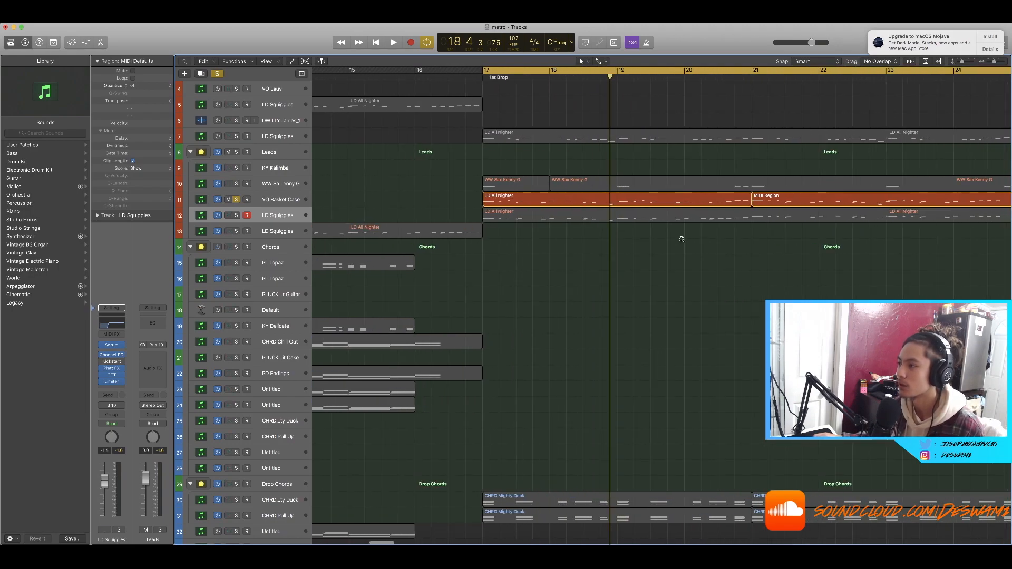
scroll(839, 226, right, 3)
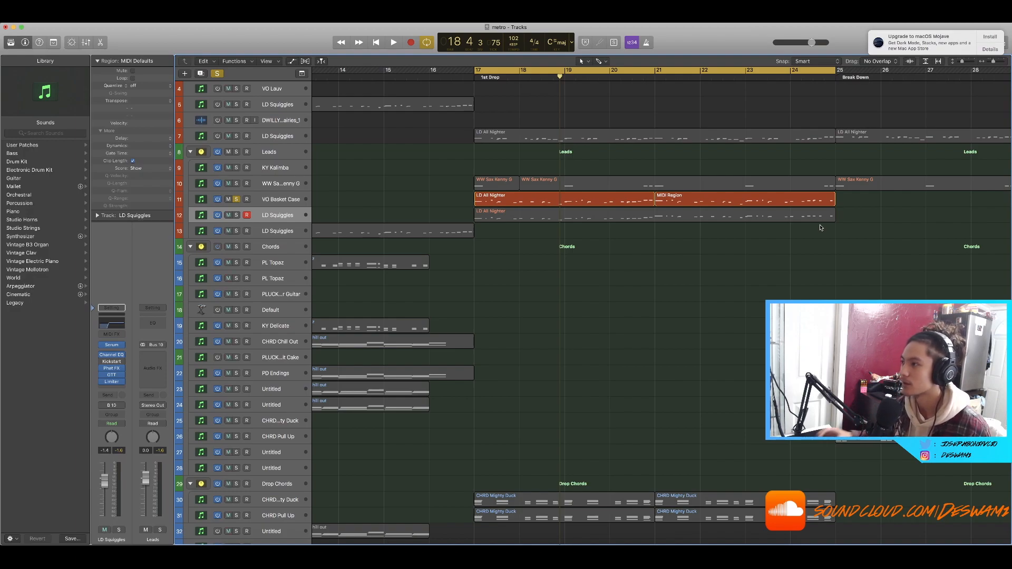
Step: Select the first-drop lead regions on the VO Basket Case track and play from the selection start
drag(812, 247, 620, 219)
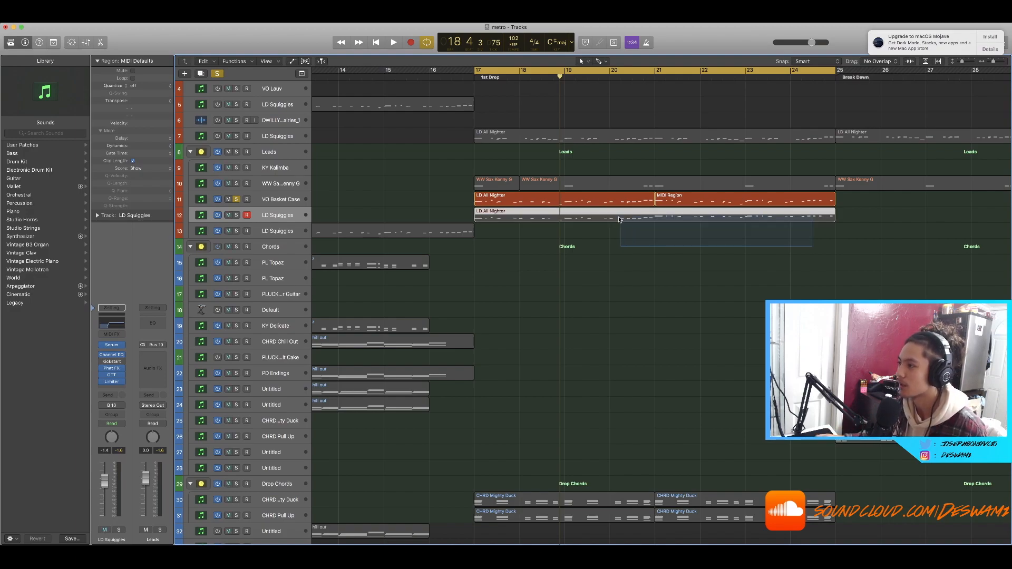
click(292, 202)
key(super+Left)
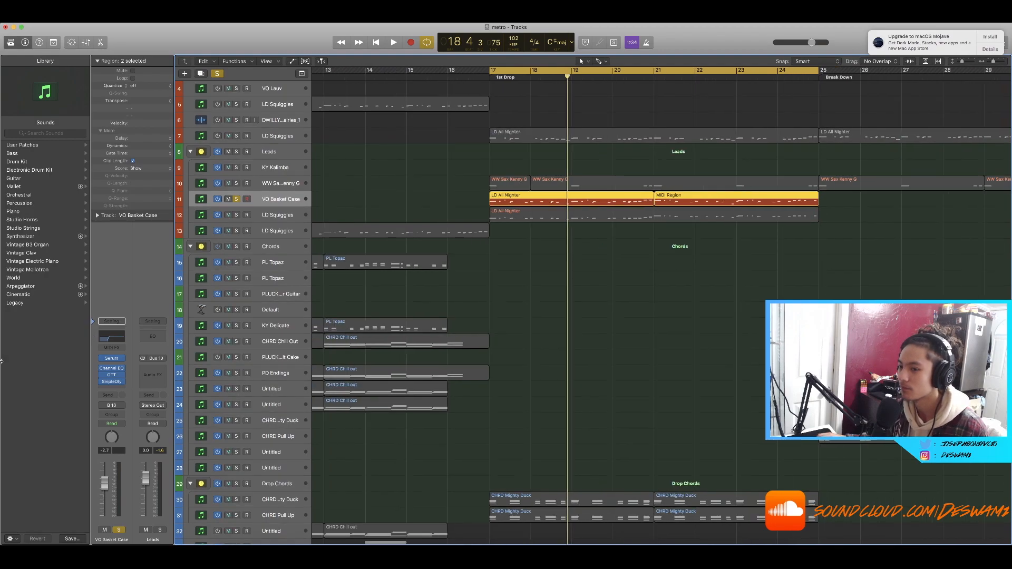
key(shift+Return)
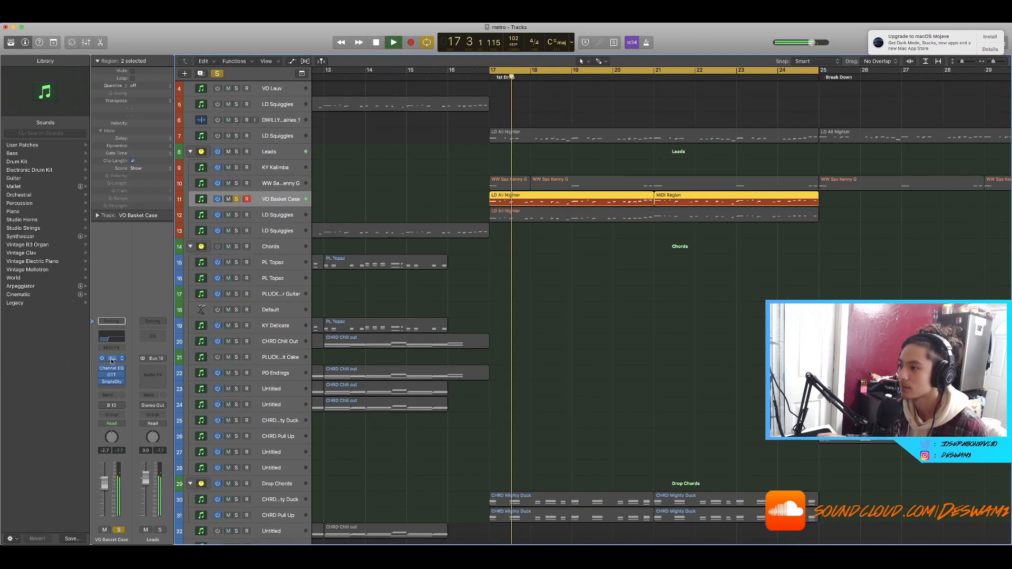
key(space)
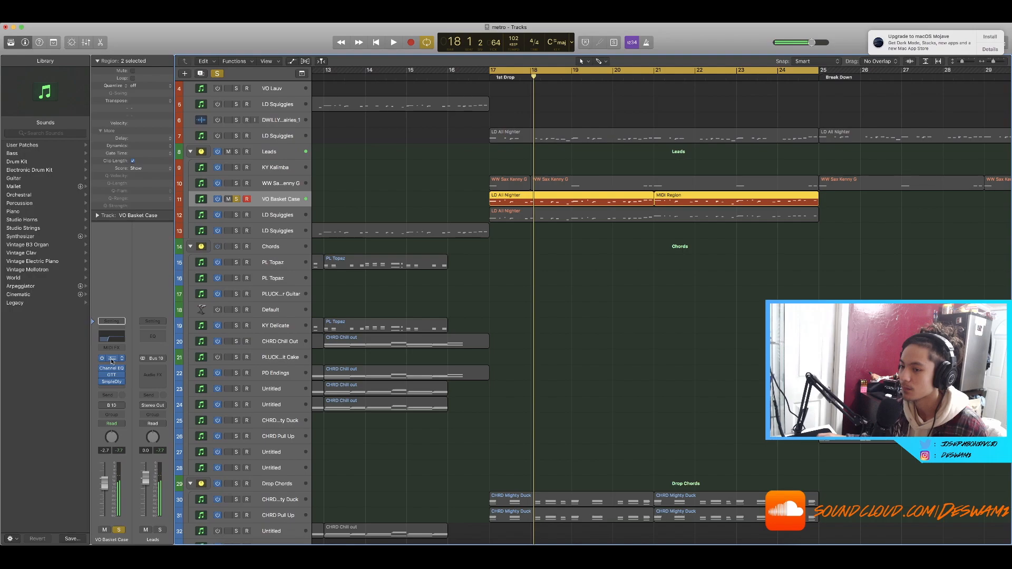
Step: Open the VO Basket Case Serum instrument while the drop plays, then close it
key(space)
drag(205, 50, 591, 132)
click(508, 233)
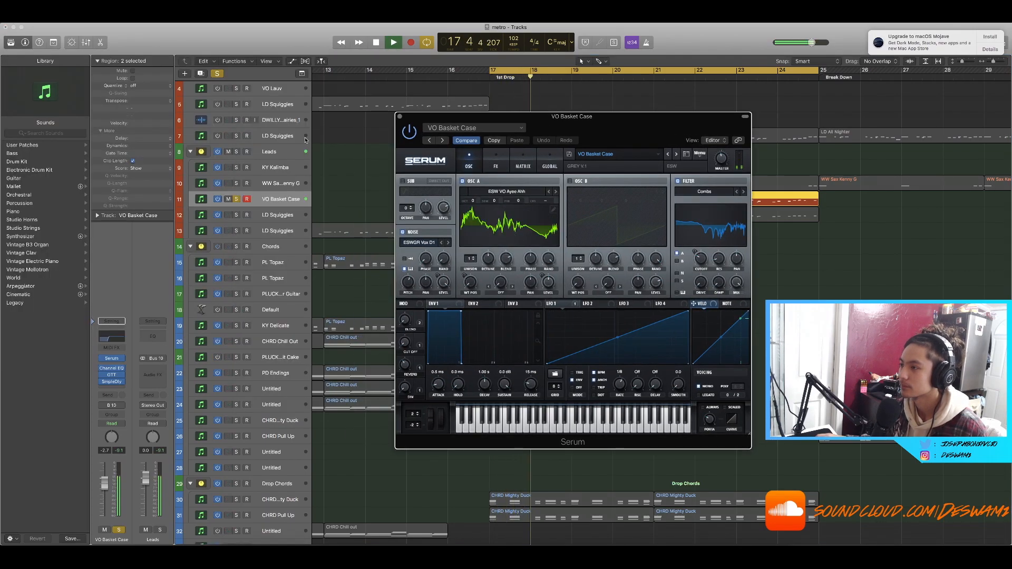
key(space)
click(400, 117)
Step: Select the LD Squiggles region in the first drop
key(super+Right)
key(super+Right)
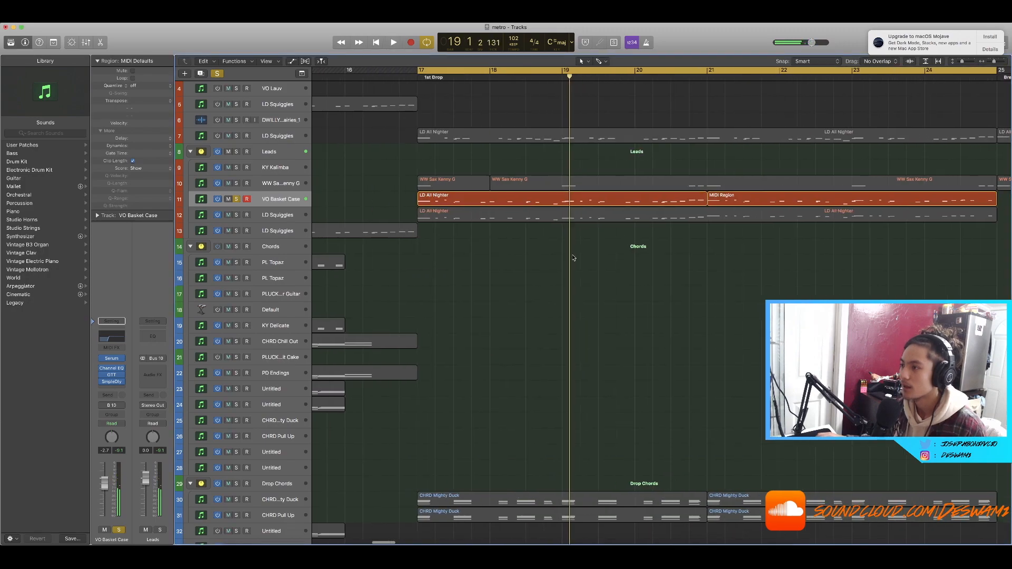
click(569, 253)
key(super+Left)
key(super+Left)
key(super+Left)
scroll(600, 258, down, 6)
key(super+Left)
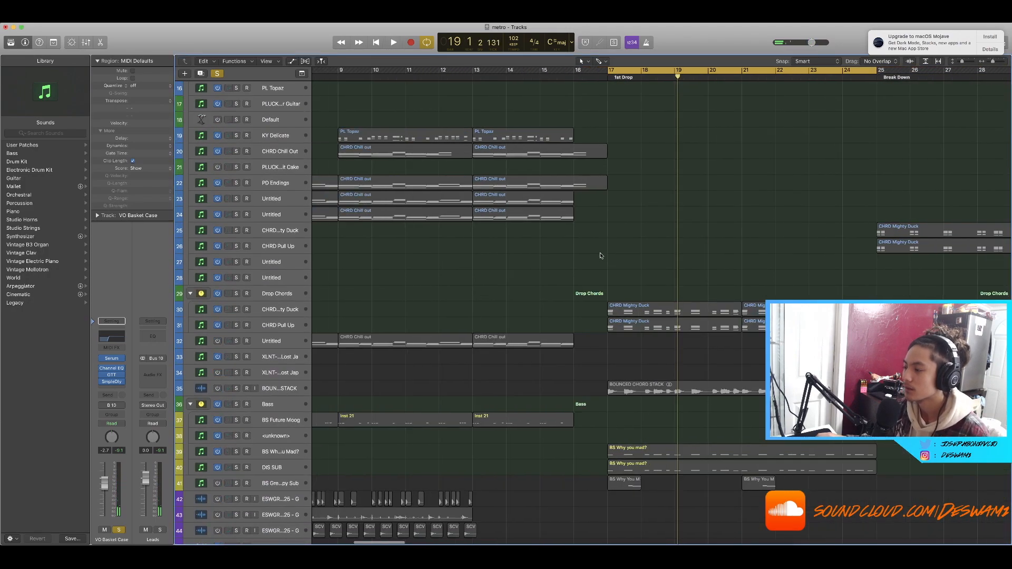
scroll(599, 256, up, 4)
click(658, 131)
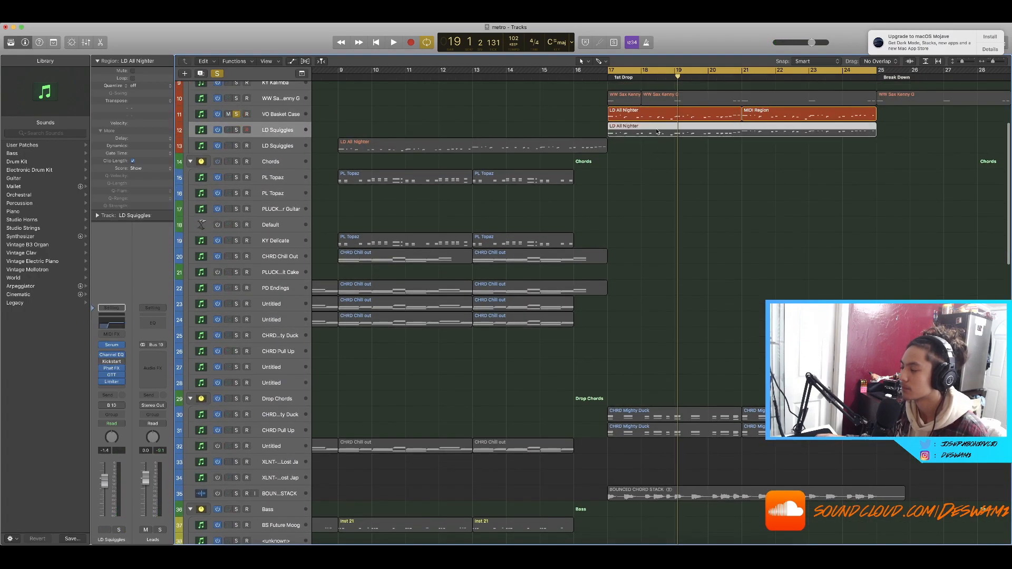
Step: Open the piano roll to inspect the notes of the selected drop lead regions, then close it
key(e)
scroll(659, 158, down, 8)
shift+click(663, 196)
scroll(671, 357, down, 3)
scroll(658, 357, right, 4)
scroll(649, 356, up, 1)
scroll(646, 356, down, 4)
scroll(647, 357, up, 2)
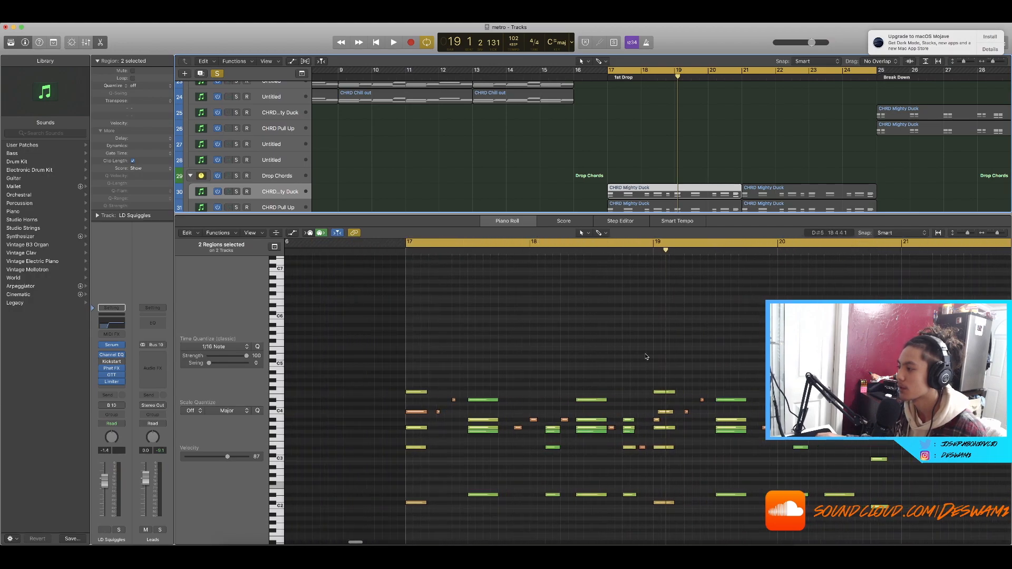
key(p)
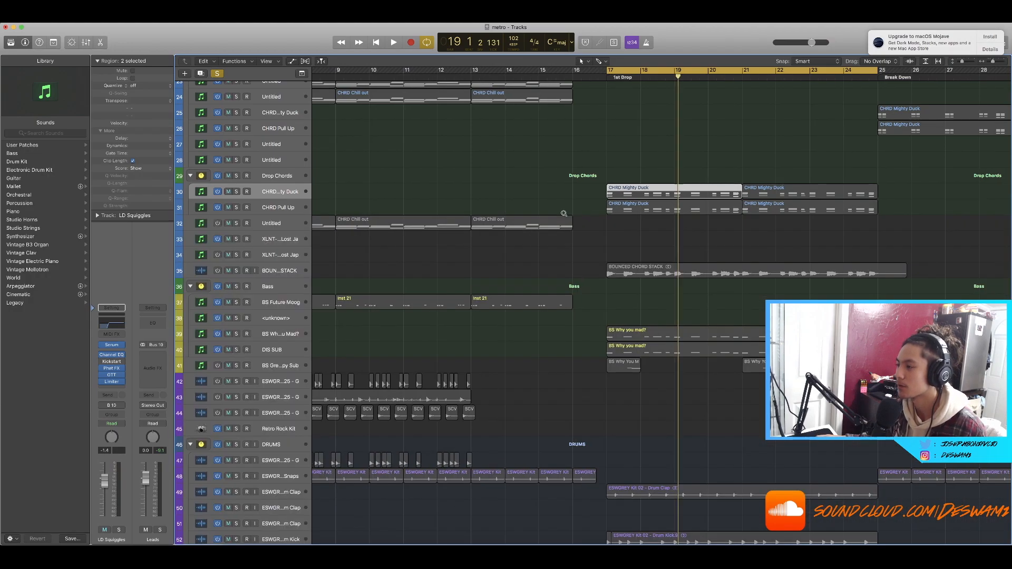
Step: Scroll through the drop chord tracks and select the CHRD Pull Up track
scroll(563, 214, up, 4)
click(573, 208)
scroll(585, 241, down, 3)
scroll(583, 242, left, 2)
scroll(584, 242, left, 1)
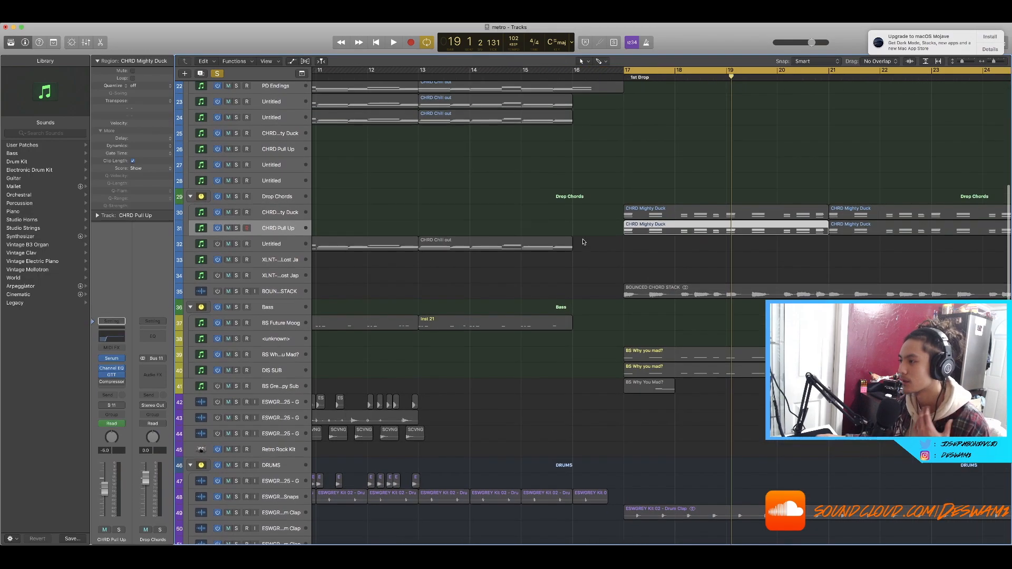
scroll(577, 244, up, 6)
scroll(576, 245, up, 3)
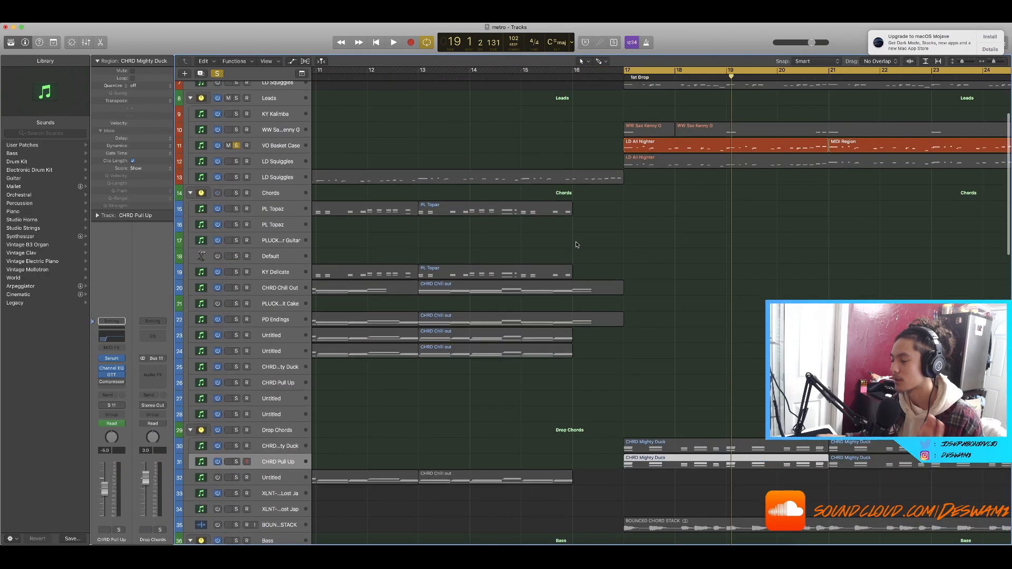
scroll(580, 249, down, 3)
scroll(581, 250, right, 4)
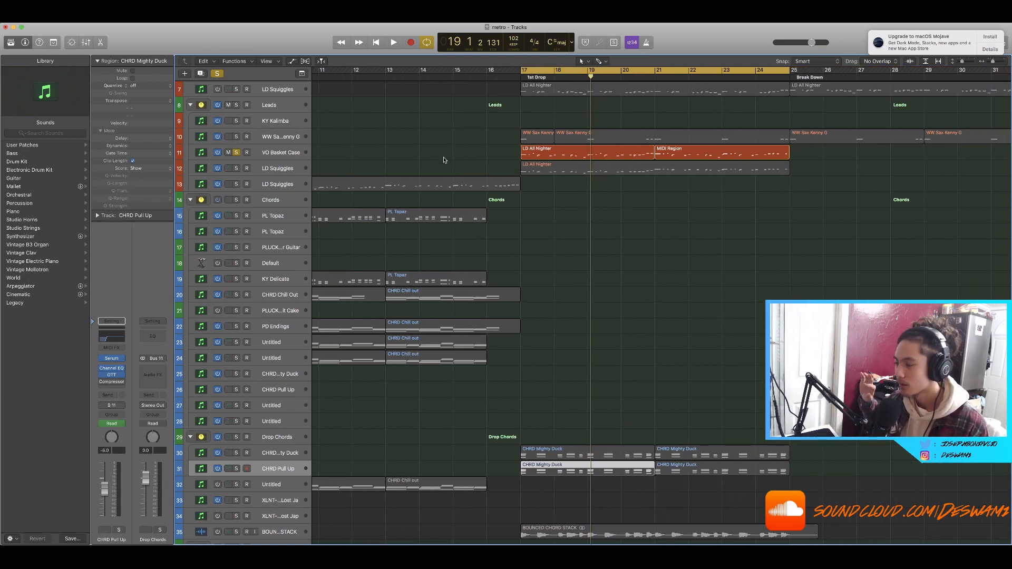
scroll(410, 147, up, 4)
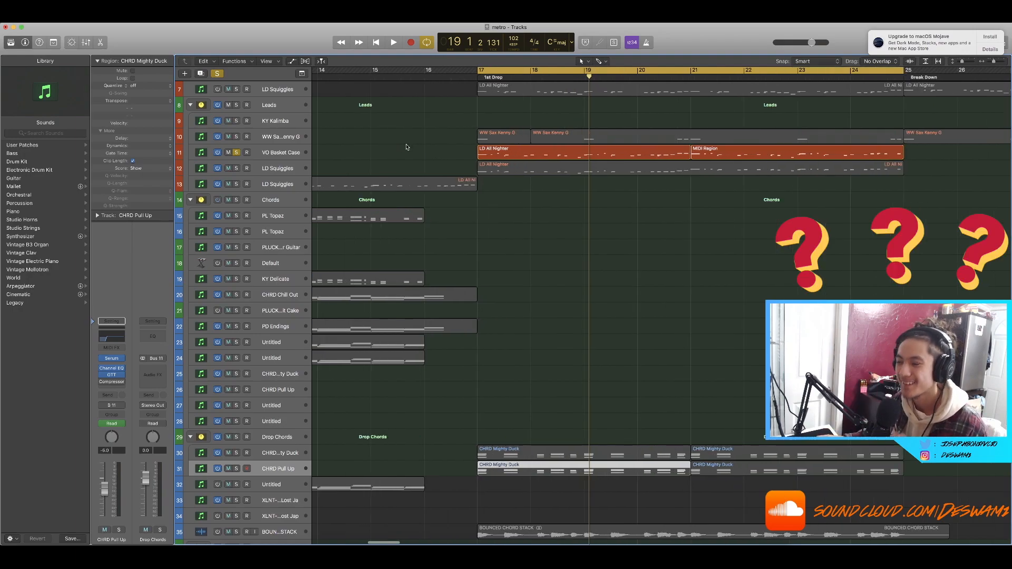
scroll(410, 147, down, 1)
scroll(410, 147, down, 3)
scroll(422, 153, up, 1)
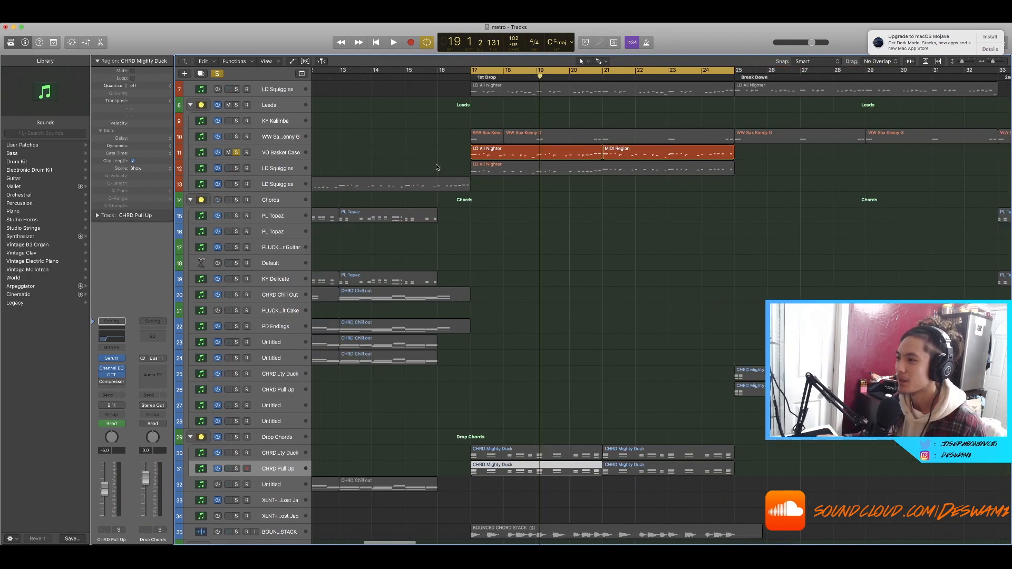
Step: Play the first drop and clear all solos
key(space)
scroll(442, 185, up, 5)
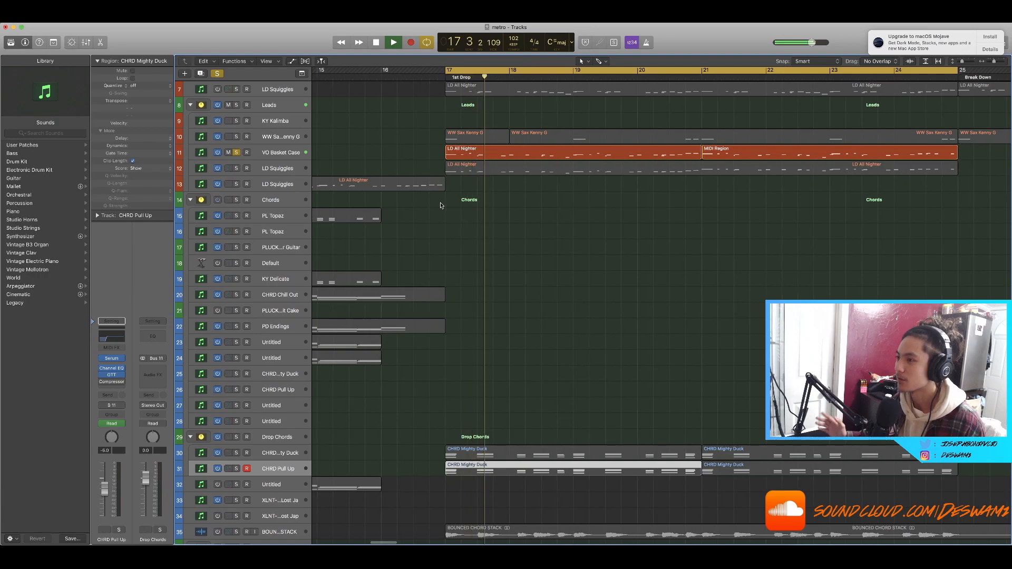
scroll(447, 205, right, 1)
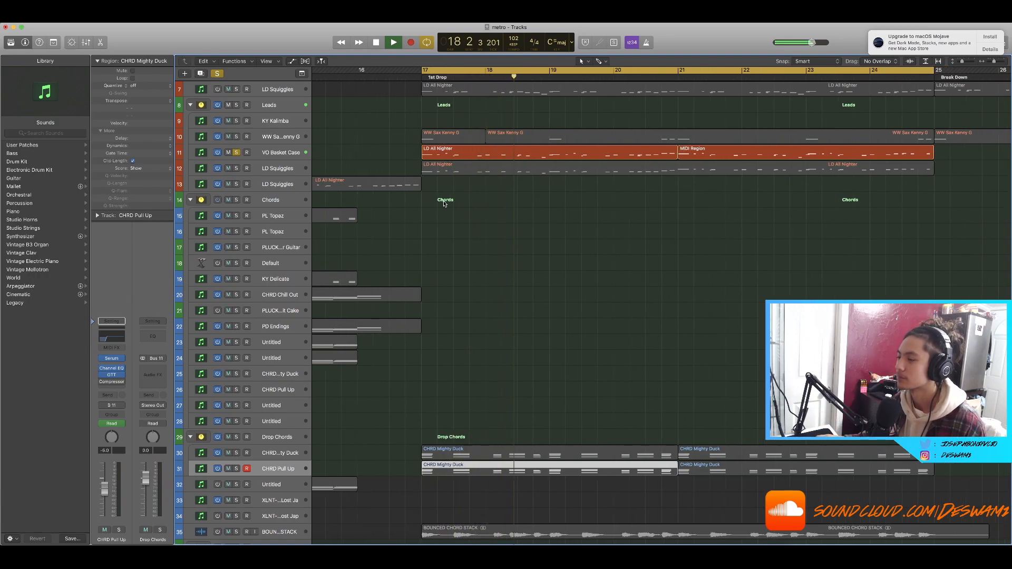
key(space)
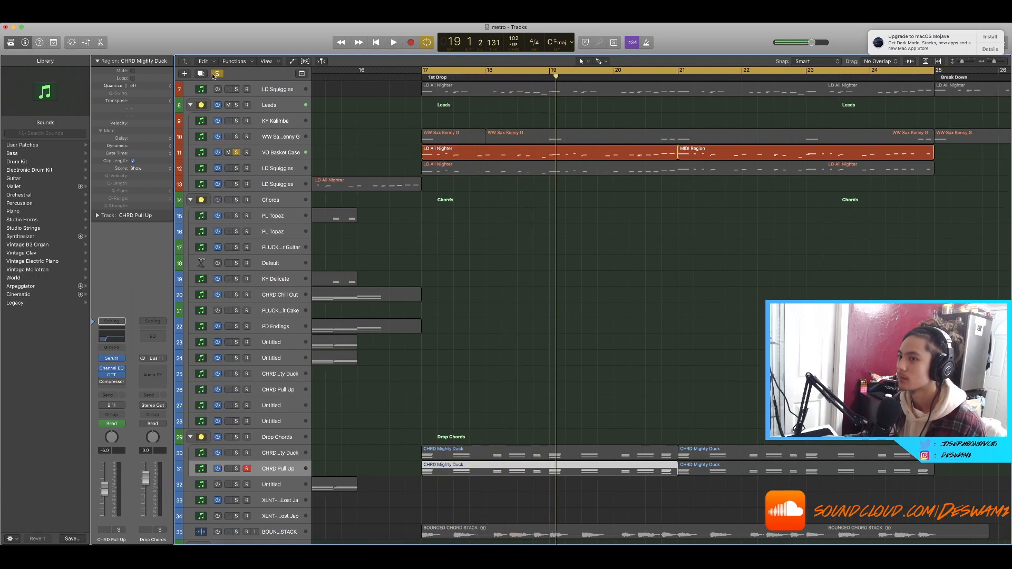
click(215, 75)
Step: Select the VO Basket Case and LD Squiggles regions in the first drop
scroll(431, 121, down, 2)
scroll(606, 206, right, 3)
scroll(659, 227, down, 3)
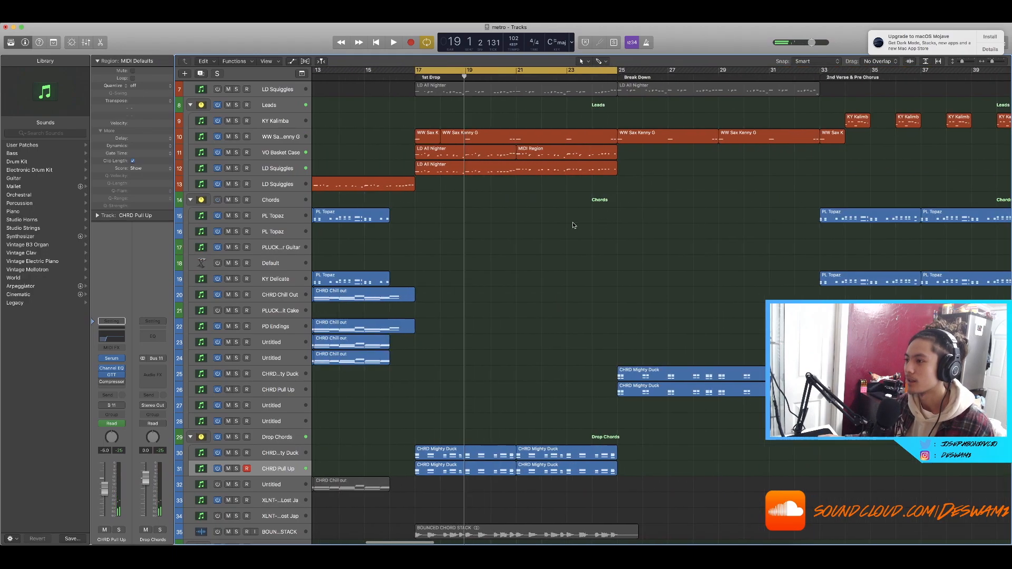
scroll(572, 222, left, 3)
drag(633, 192, 527, 153)
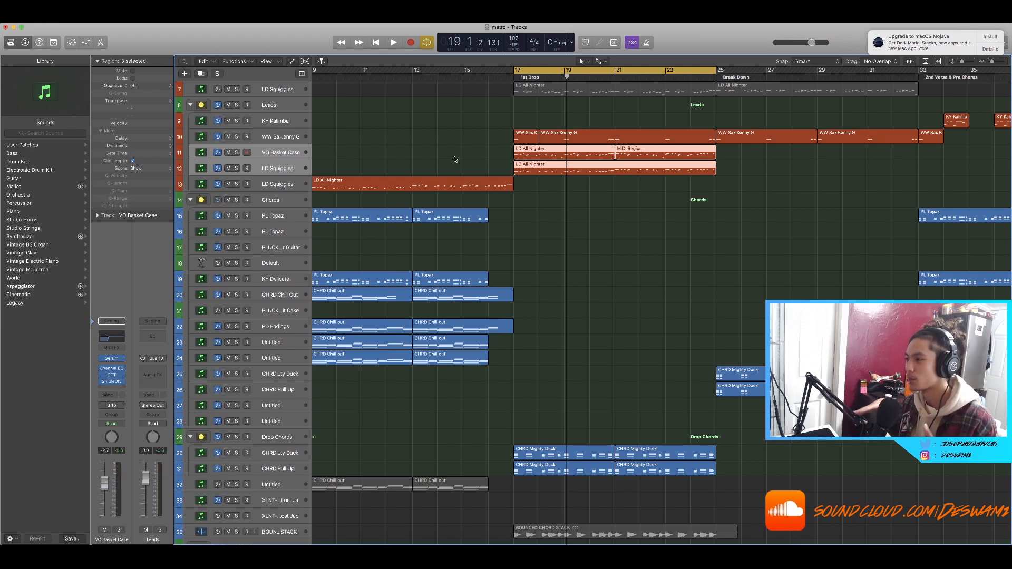
Step: Place the playhead at bar 21 and deselect all regions
click(614, 77)
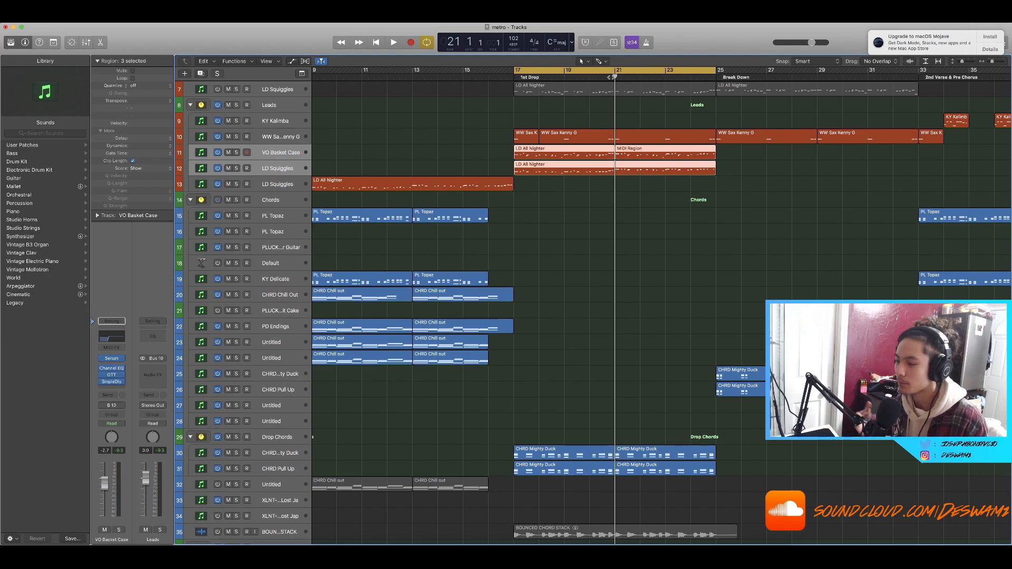
scroll(518, 203, down, 5)
click(525, 204)
scroll(527, 206, down, 5)
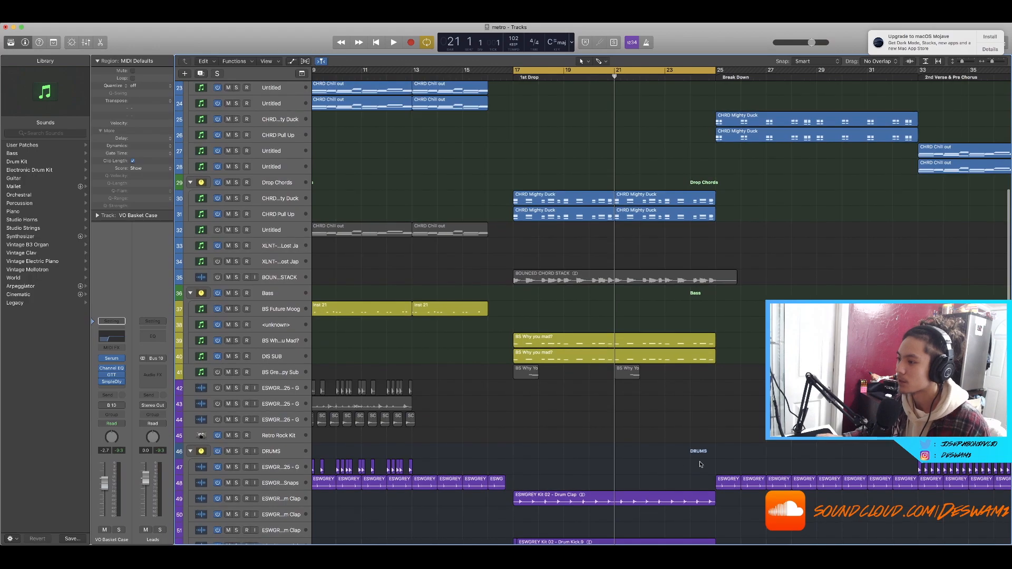
Step: Solo the drum clap and drum kick tracks in the drums group
scroll(563, 390, down, 8)
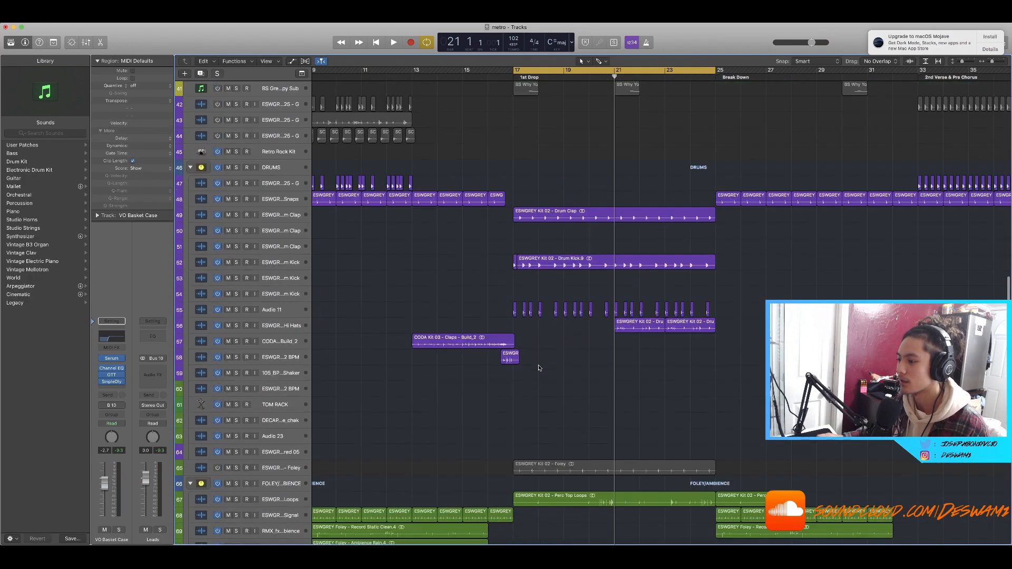
drag(236, 141, 240, 221)
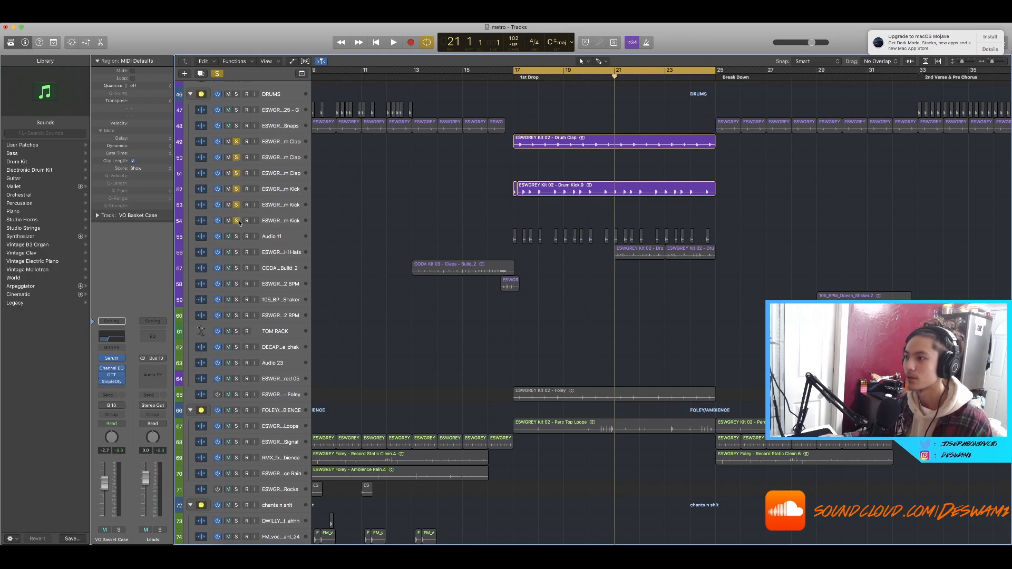
scroll(468, 222, right, 2)
scroll(287, 371, down, 2)
scroll(287, 372, down, 1)
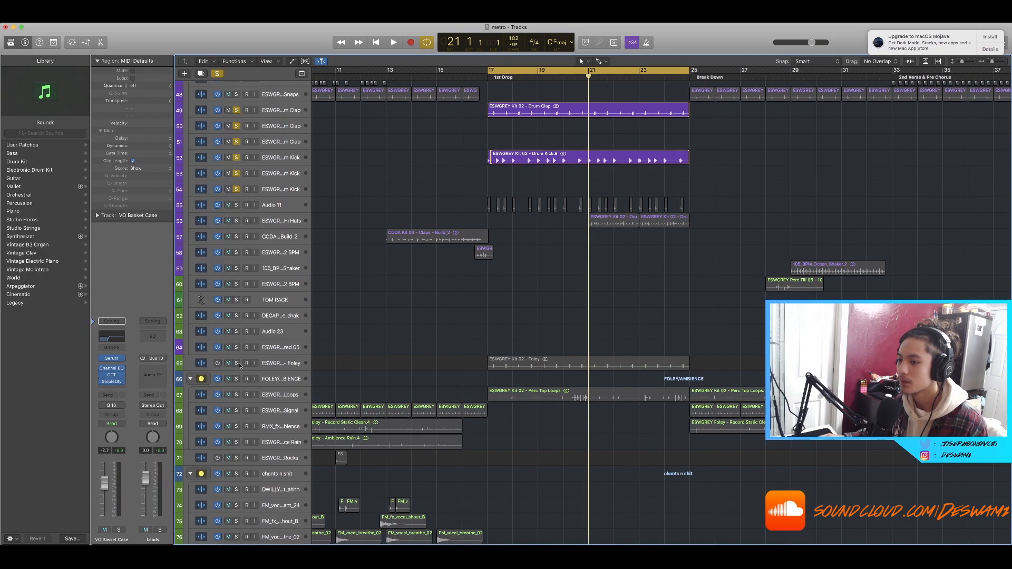
Step: Solo the Perc Top Loops track and play the first drop
click(237, 395)
scroll(390, 368, down, 10)
key(space)
scroll(390, 367, up, 10)
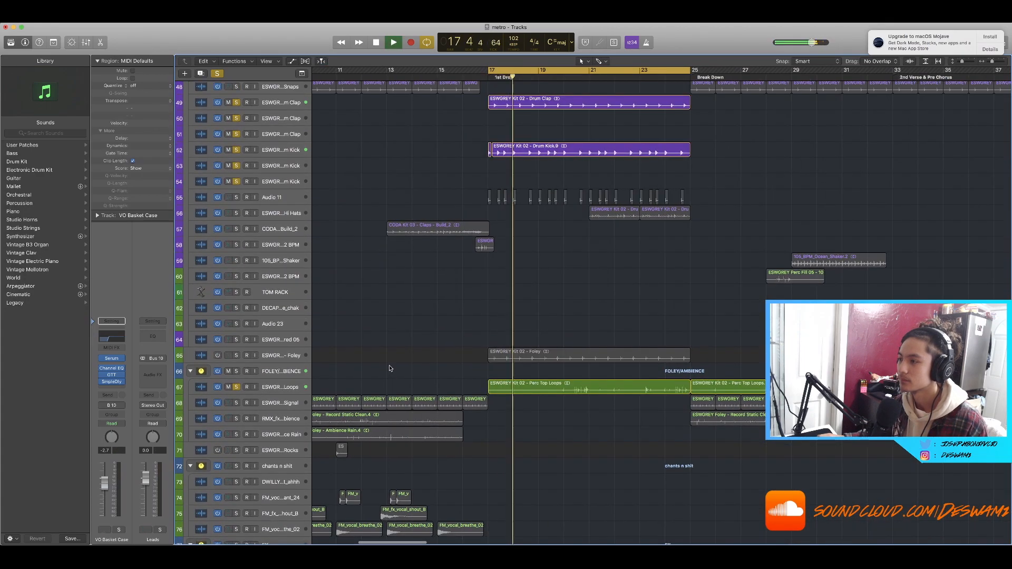
scroll(390, 368, down, 3)
scroll(391, 367, up, 3)
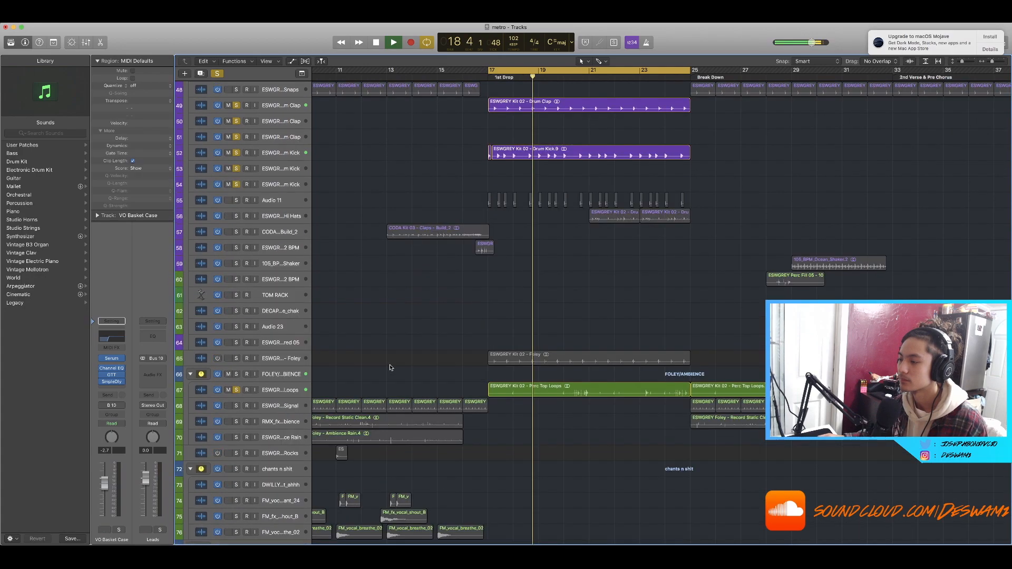
scroll(390, 368, up, 6)
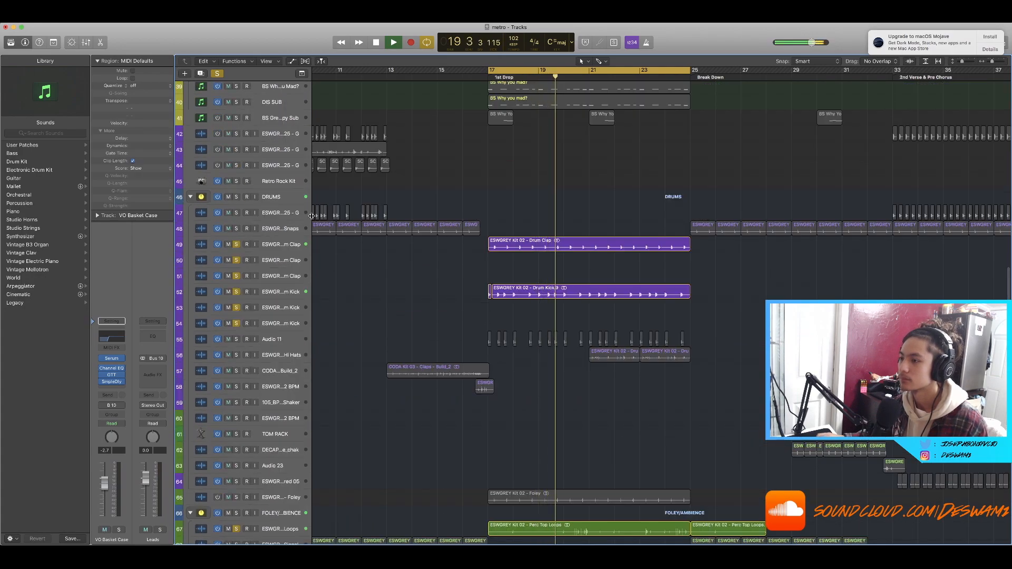
scroll(401, 260, down, 2)
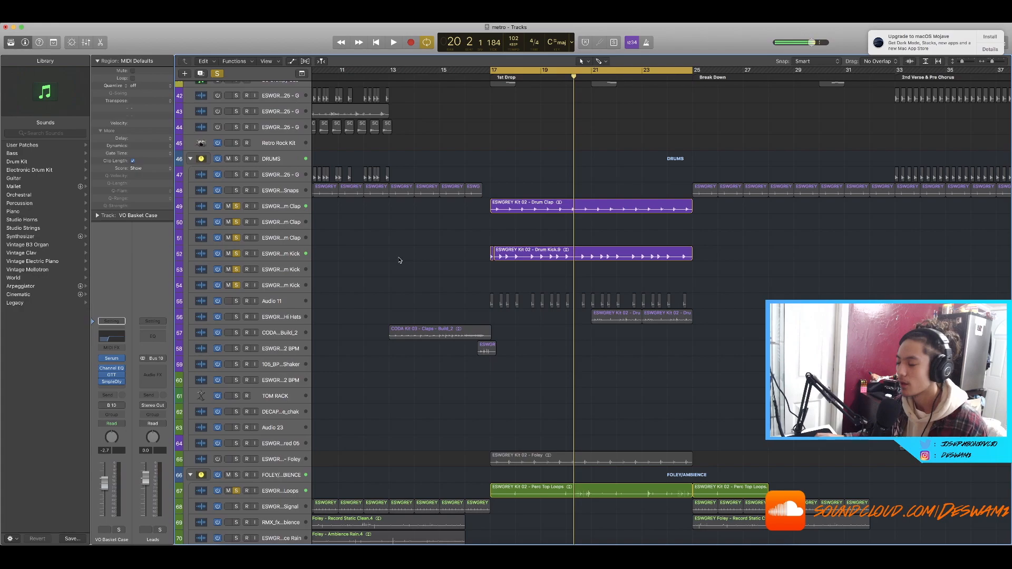
Step: Solo the FX Breath track and play the drop again
scroll(400, 260, left, 3)
scroll(390, 256, down, 5)
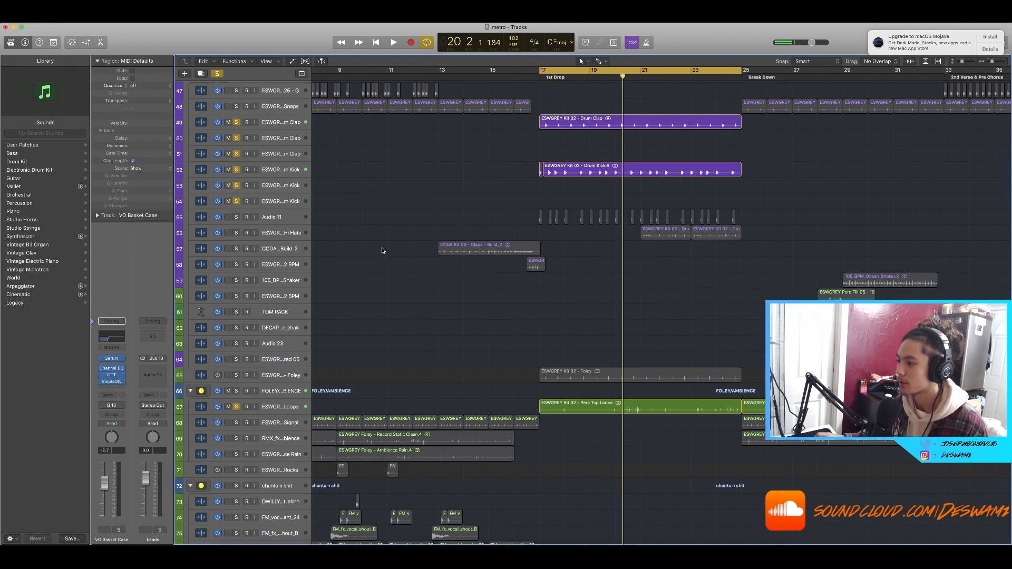
scroll(381, 250, down, 4)
click(237, 519)
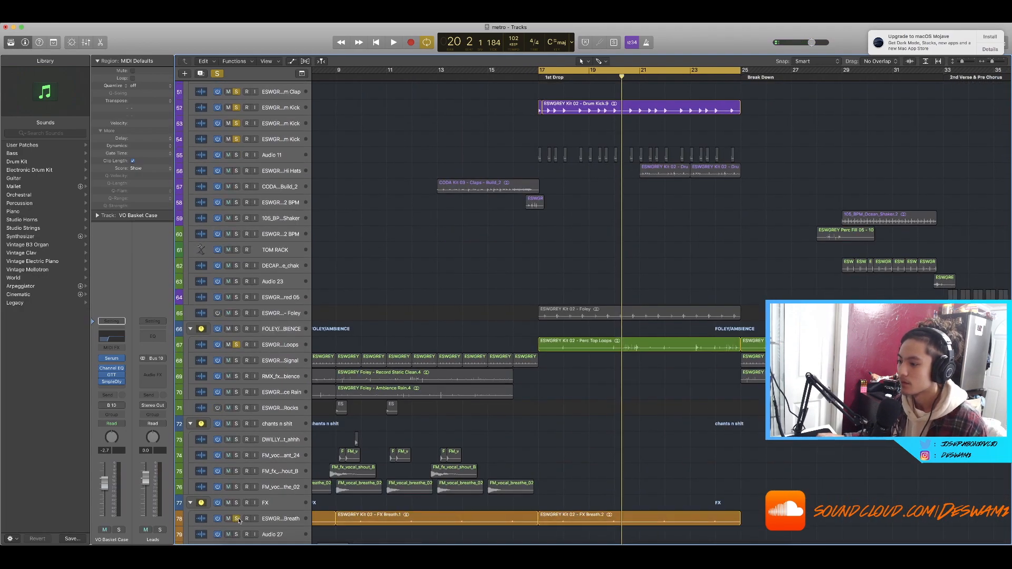
scroll(652, 423, right, 4)
scroll(630, 422, up, 2)
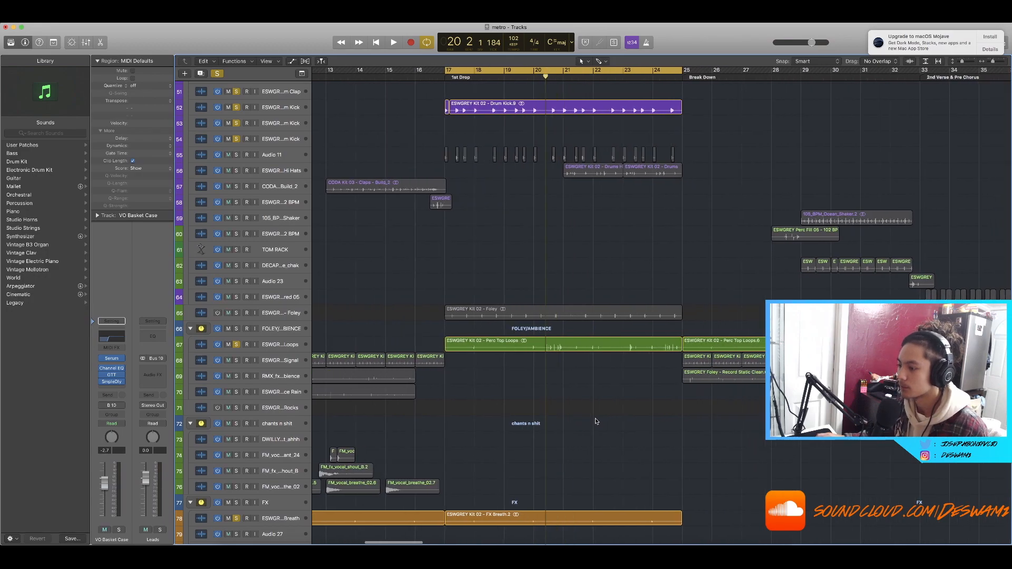
key(space)
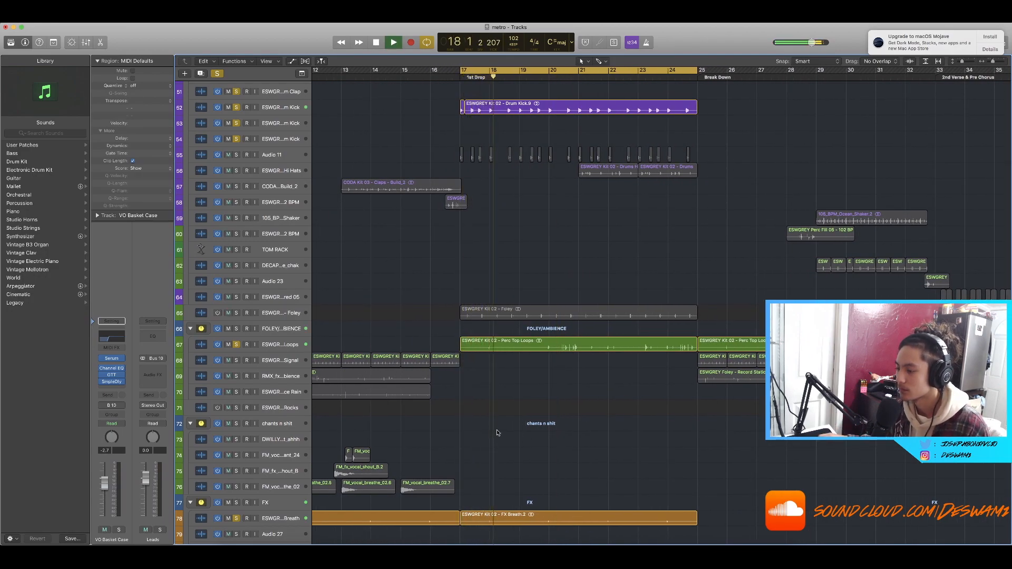
Step: Select the Perc Top Loops region in the first drop and zoom in on it
click(516, 343)
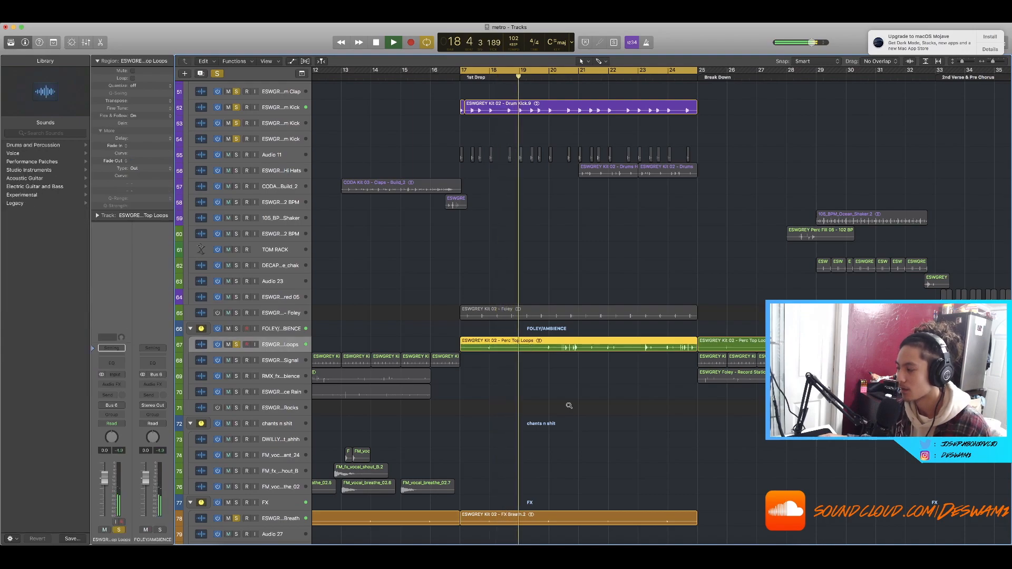
scroll(569, 405, up, 5)
scroll(574, 417, down, 5)
click(570, 423)
scroll(570, 422, up, 5)
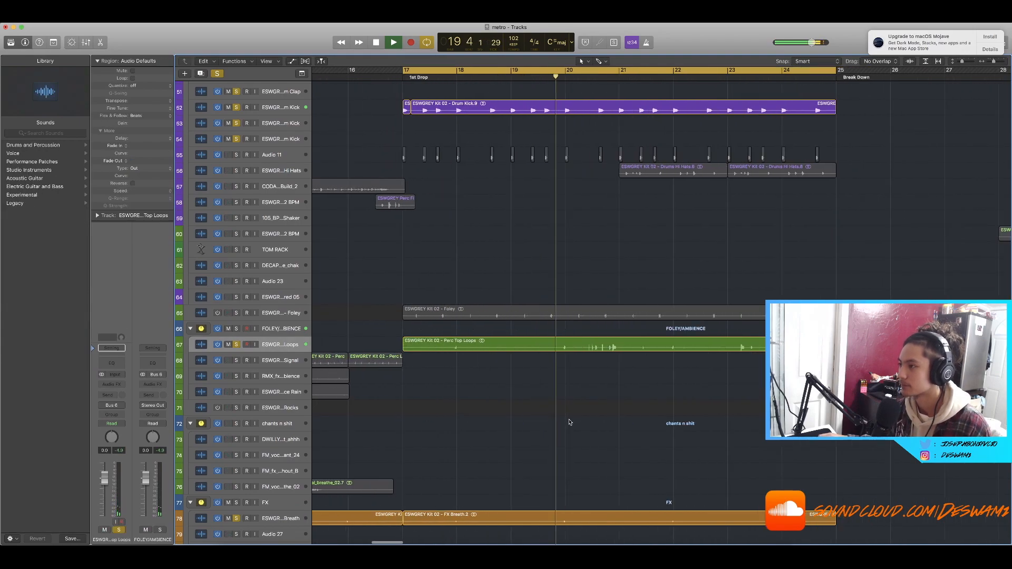
scroll(570, 422, down, 5)
Step: Solo the Drums Hi Hats track and play the drop from bar 21
click(238, 172)
key(space)
click(561, 345)
click(575, 78)
scroll(597, 102, up, 5)
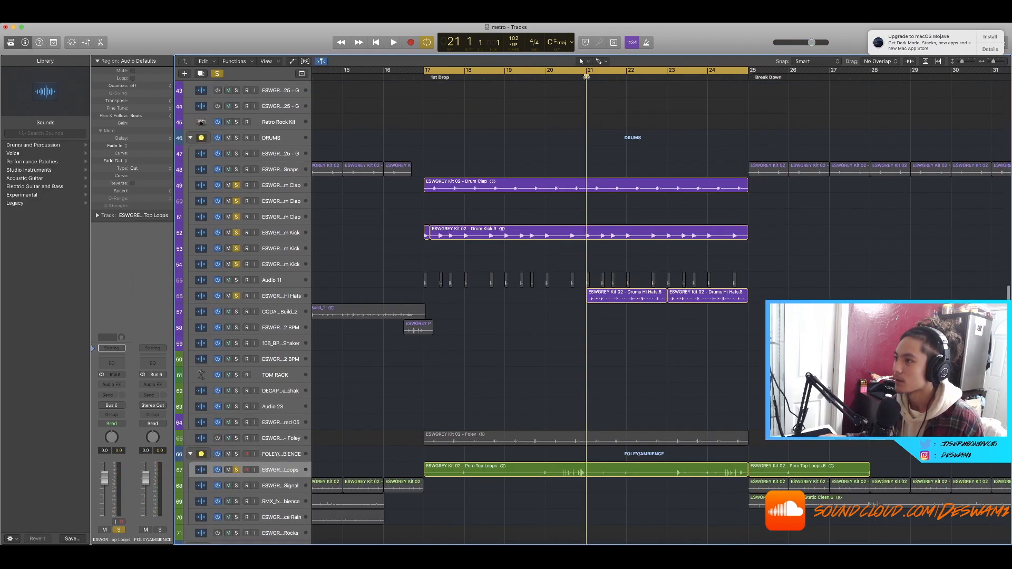
key(space)
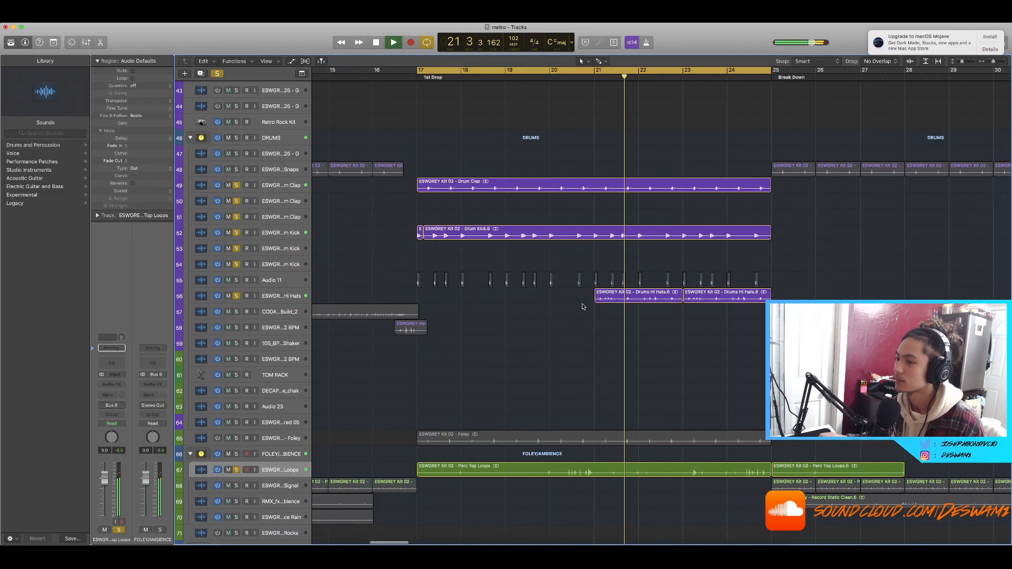
Step: Select the Drums Hi Hats track and stop playback
scroll(685, 337, left, 2)
scroll(759, 327, right, 1)
drag(761, 323, 611, 302)
click(639, 346)
scroll(632, 346, down, 3)
key(space)
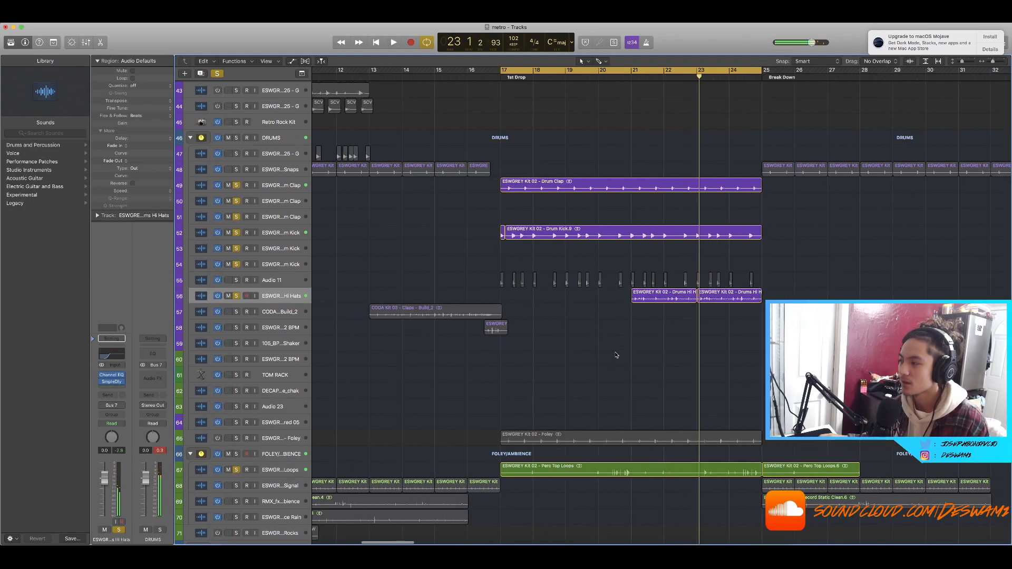
Step: Scroll through the drum and foley tracks around the first drop
scroll(616, 355, up, 5)
scroll(613, 354, down, 3)
scroll(617, 359, up, 3)
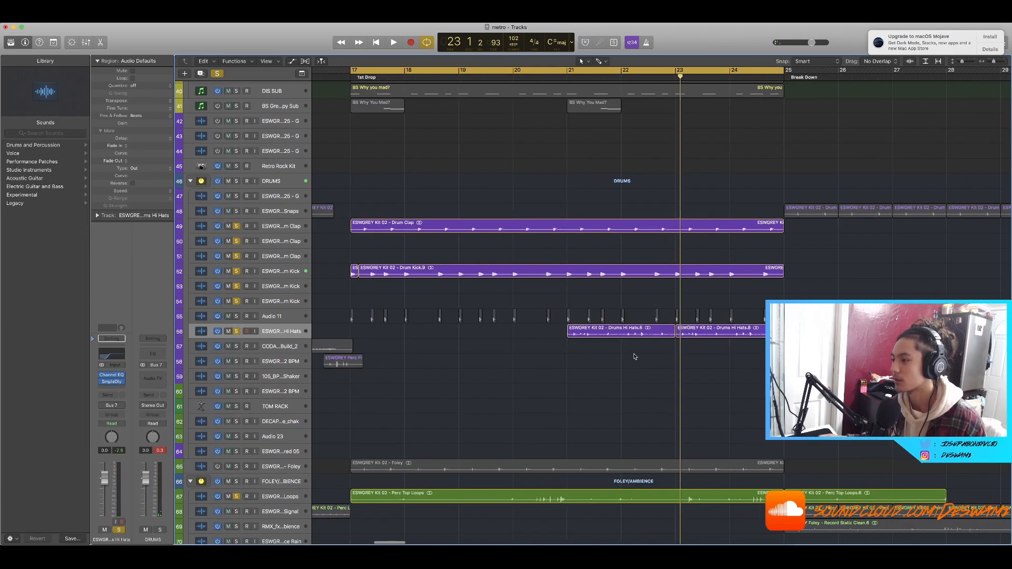
scroll(635, 357, down, 2)
scroll(632, 355, right, 3)
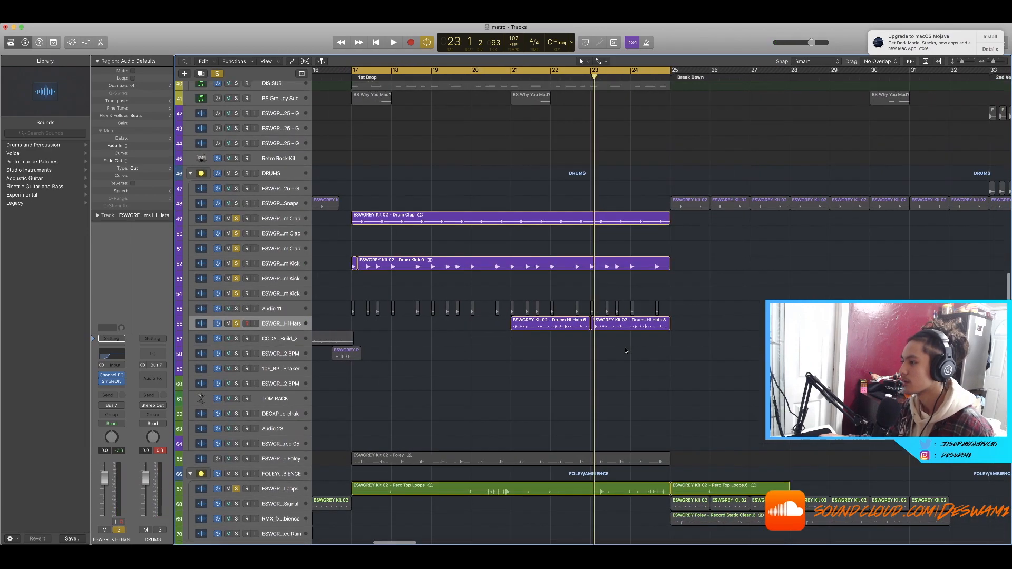
scroll(627, 352, down, 3)
scroll(633, 356, left, 2)
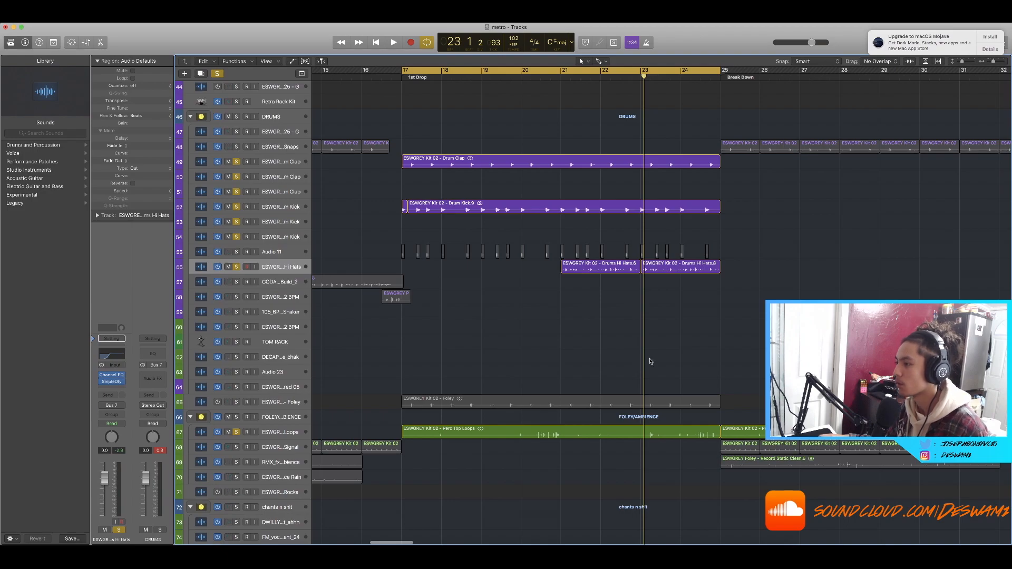
scroll(650, 361, down, 3)
scroll(653, 369, left, 3)
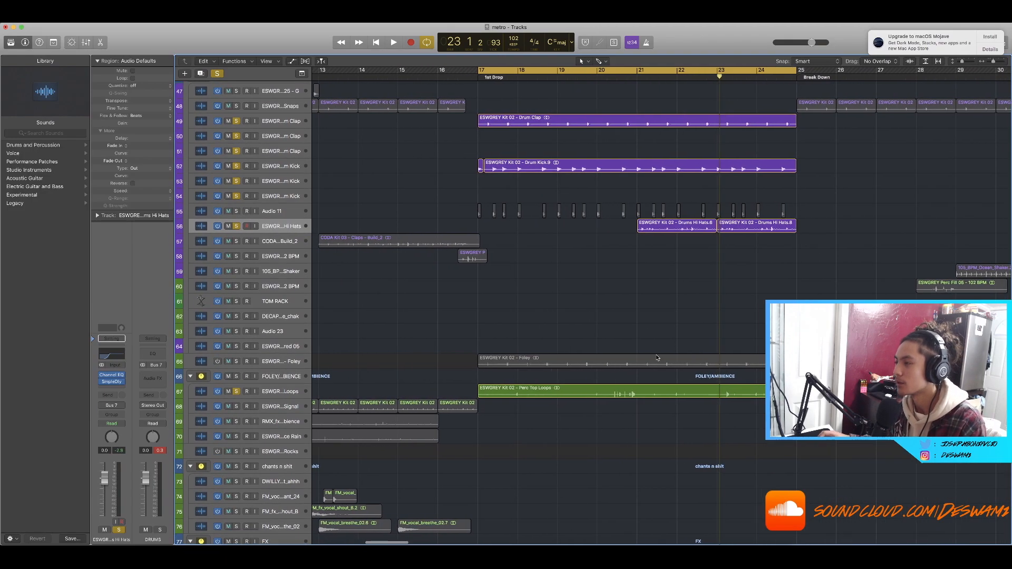
Step: Place the playhead at bar 21 and enlarge the drum track heights
click(633, 76)
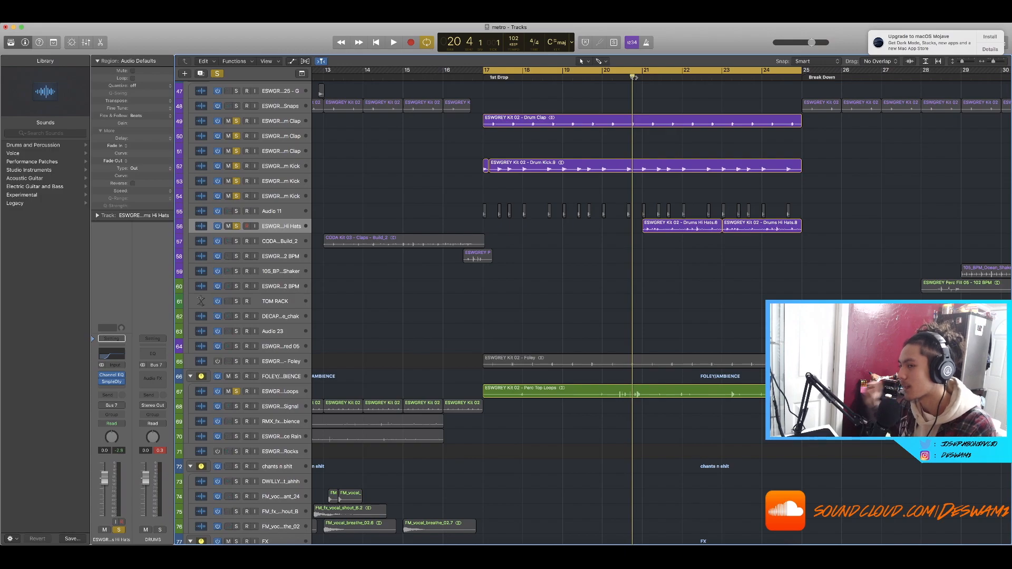
click(642, 77)
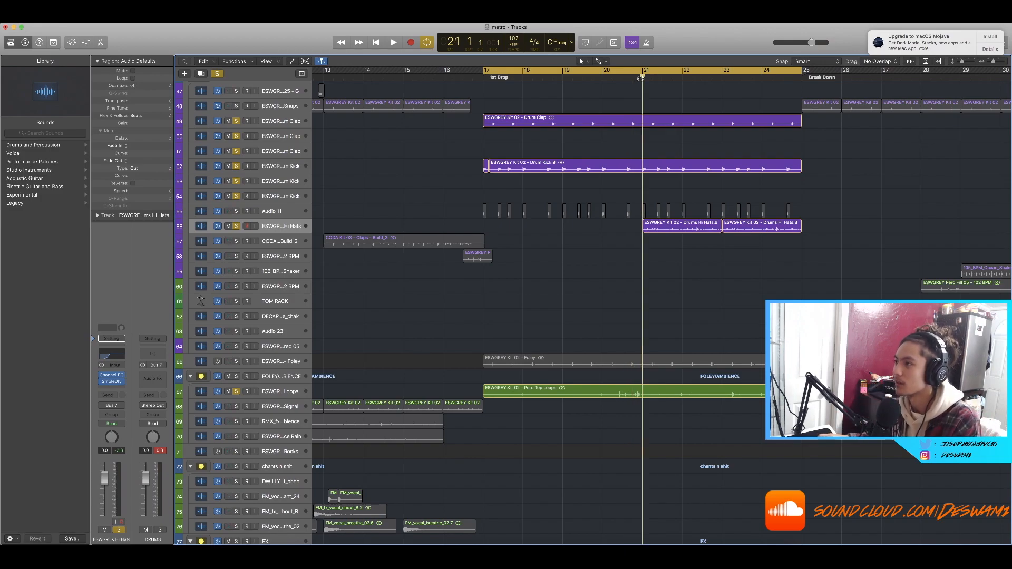
scroll(729, 254, right, 2)
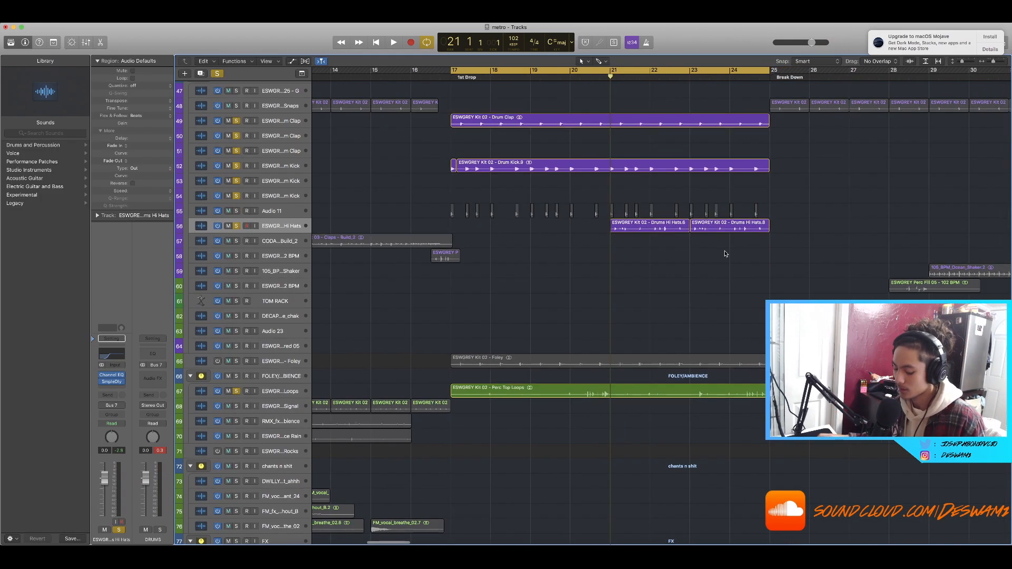
scroll(725, 252, down, 3)
scroll(719, 251, up, 2)
scroll(635, 359, up, 4)
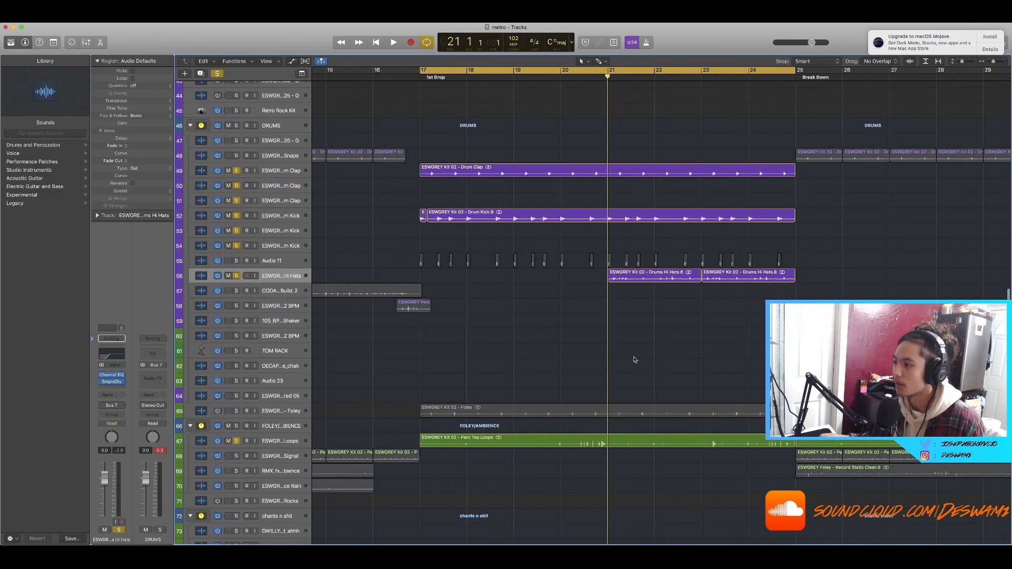
scroll(635, 359, down, 4)
scroll(635, 360, up, 3)
scroll(635, 359, down, 2)
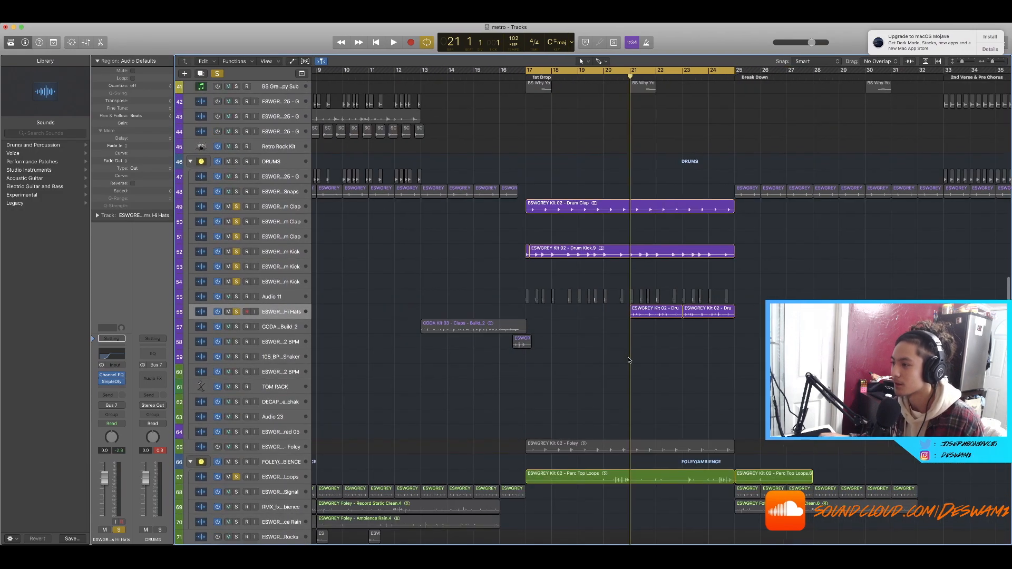
scroll(676, 343, up, 2)
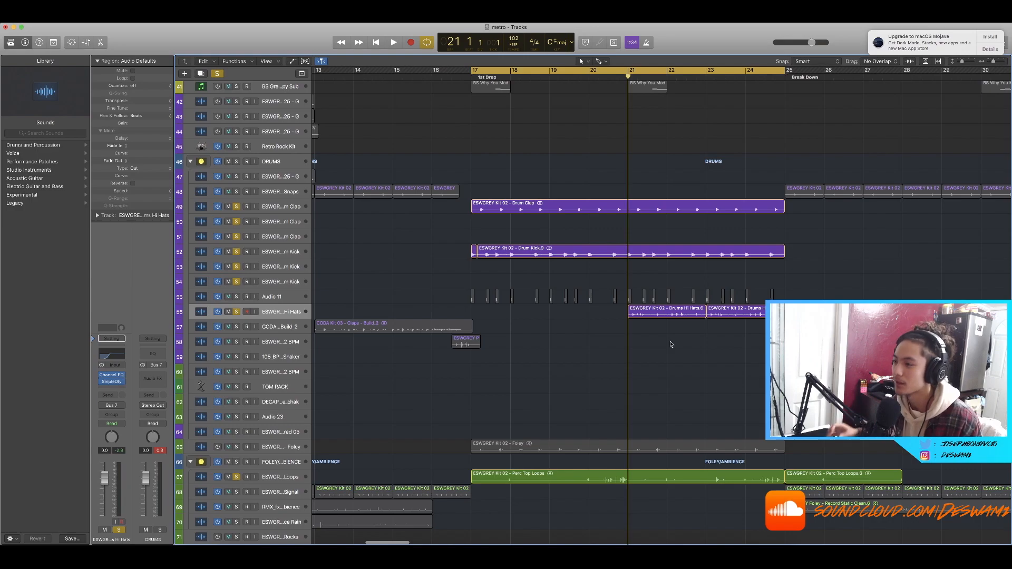
scroll(671, 333, up, 4)
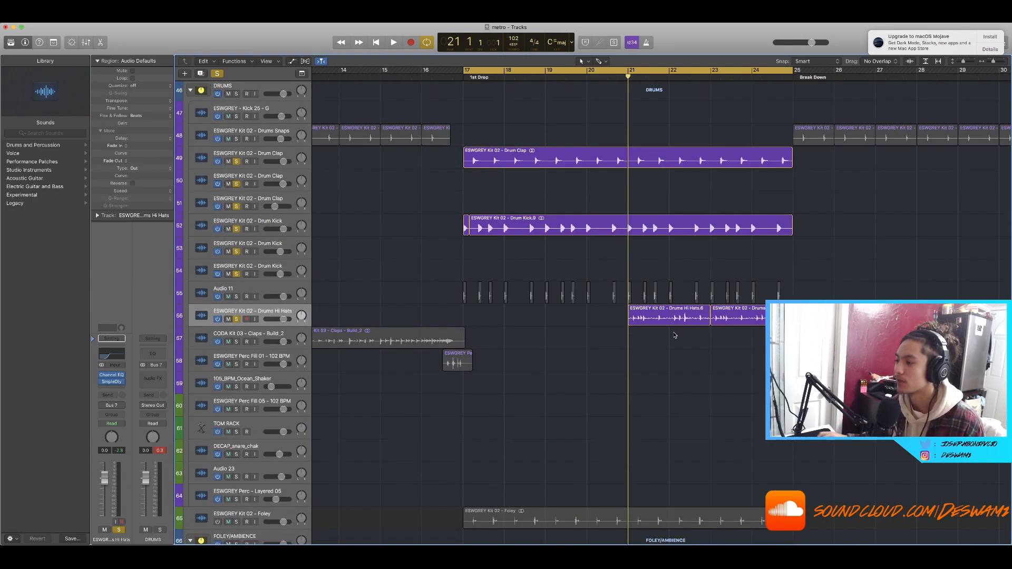
Step: Solo only the Drums Hi Hats track and play it through the drop
click(217, 73)
click(236, 320)
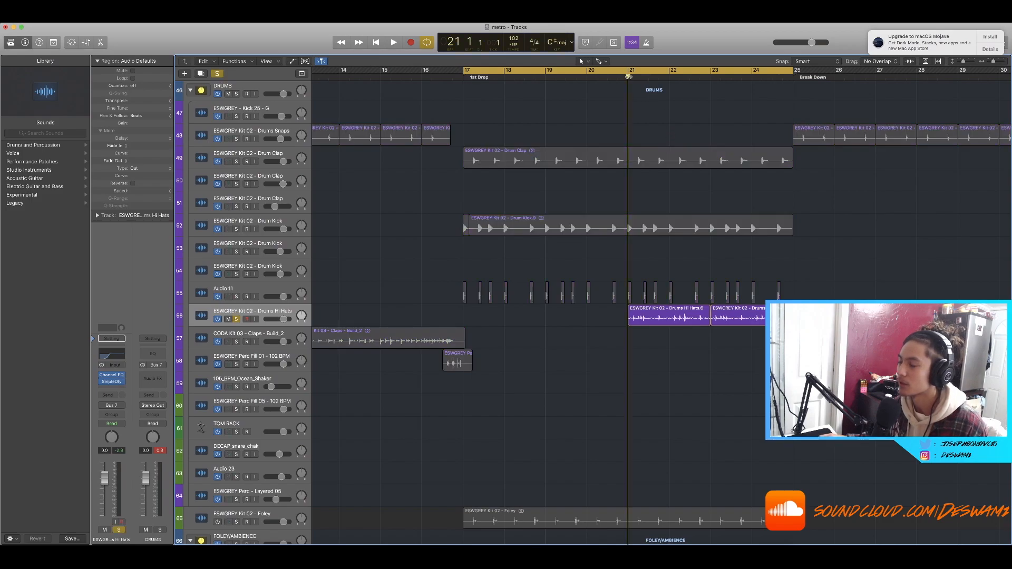
key(space)
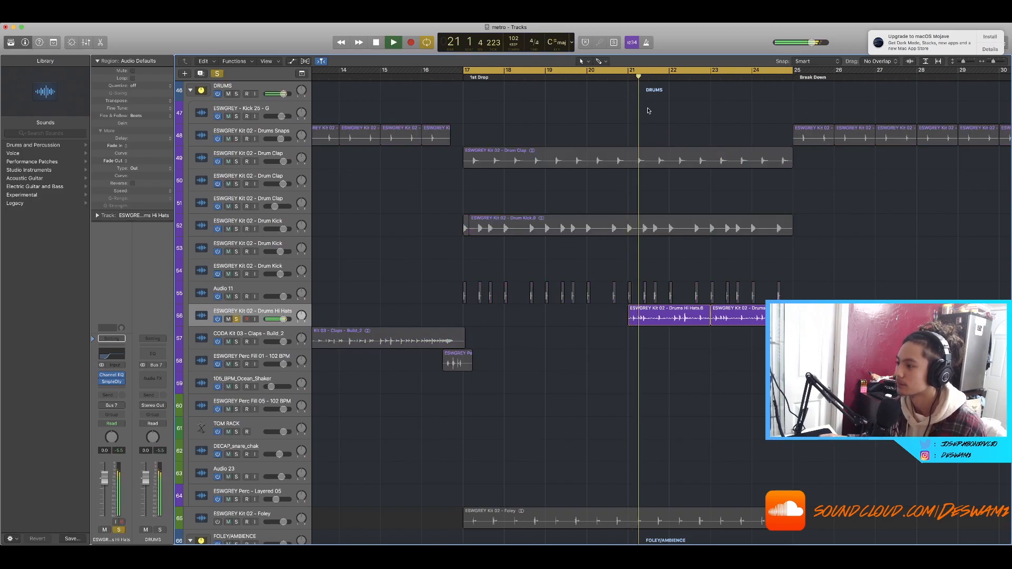
scroll(630, 164, up, 2)
scroll(630, 164, right, 2)
scroll(630, 164, down, 3)
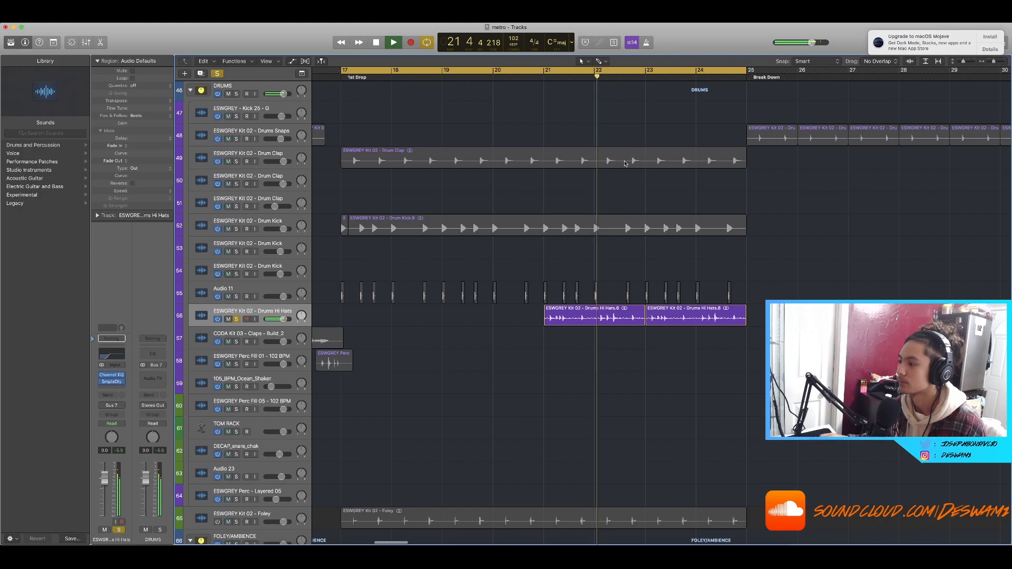
key(space)
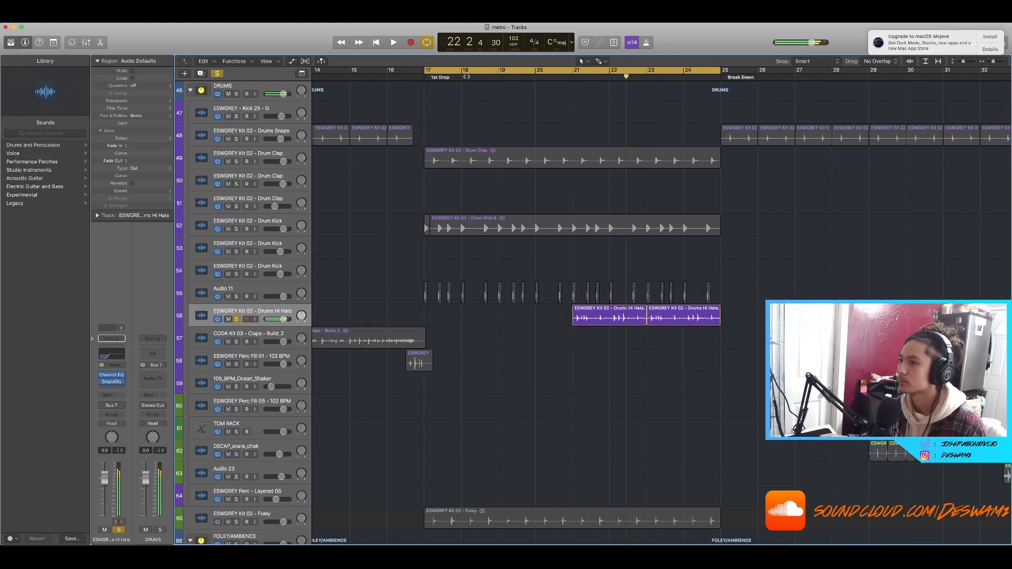
Step: Clear all solos and turn off the cycle area
click(218, 73)
click(679, 69)
scroll(642, 112, up, 20)
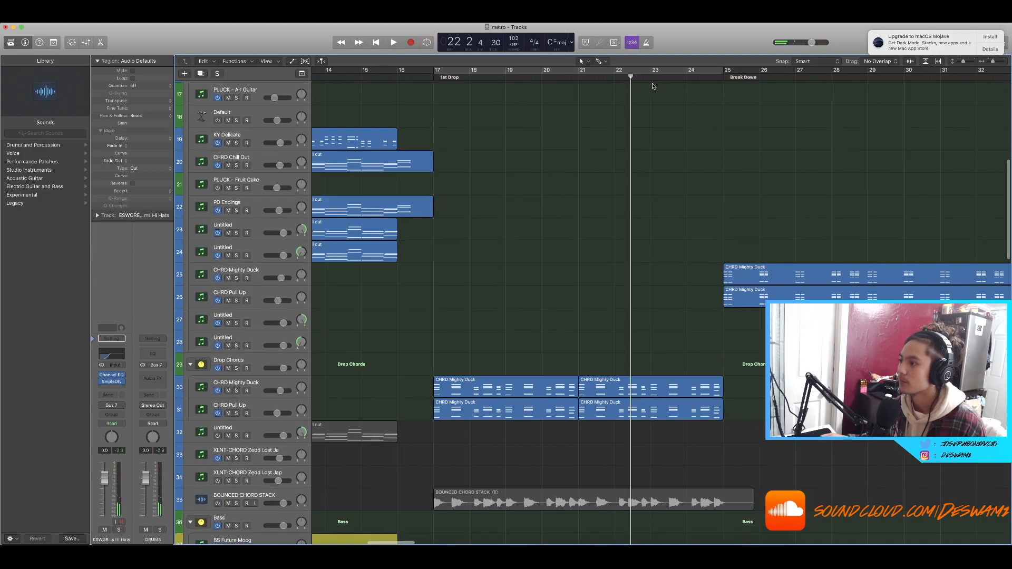
key(super+Left)
key(super+Right)
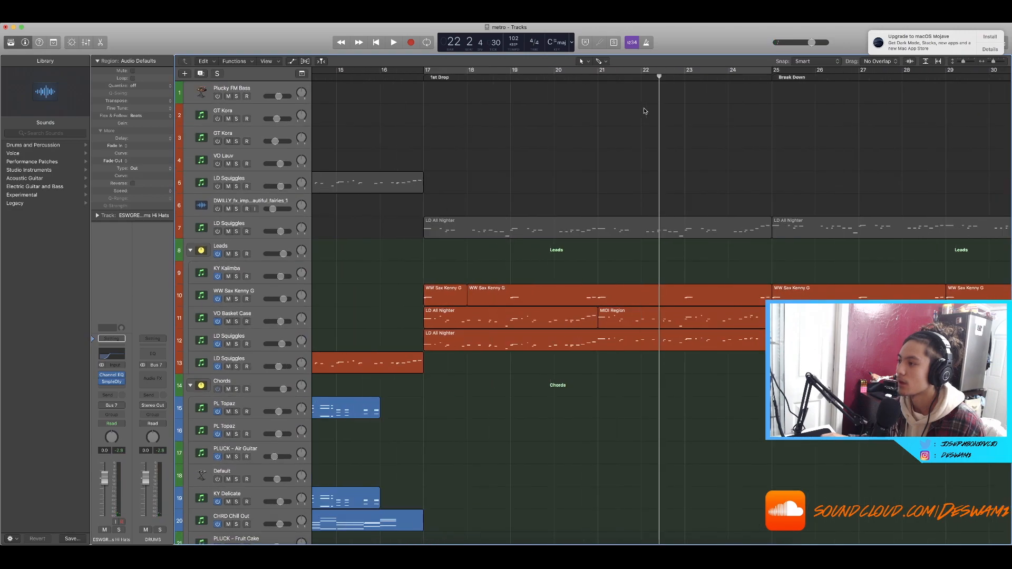
Step: Move the playhead back to bar 21 and select the WW Sax Kenny G region in the first drop
key(comma)
key(comma)
scroll(718, 259, down, 9)
scroll(600, 148, up, 3)
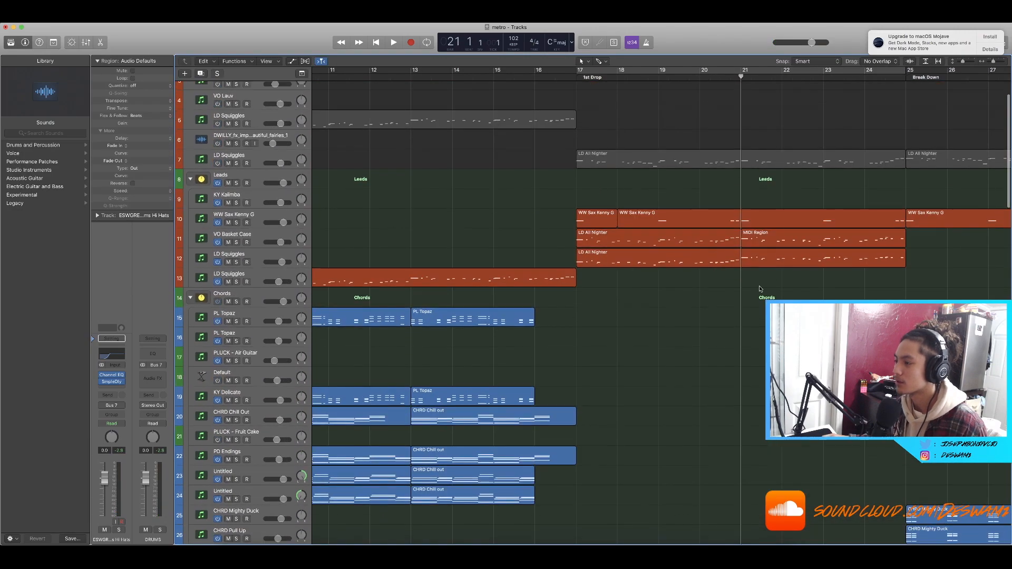
click(625, 211)
scroll(625, 210, down, 10)
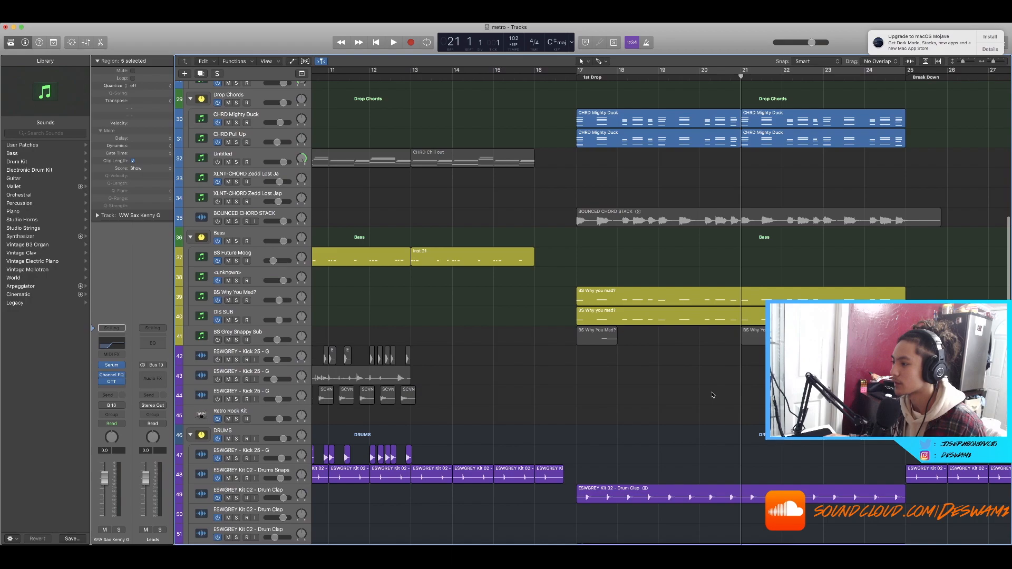
Step: Select the two CHRD Chill out regions starting at bar 9 and open them in the Piano Roll
key(super+Left)
scroll(697, 379, left, 1)
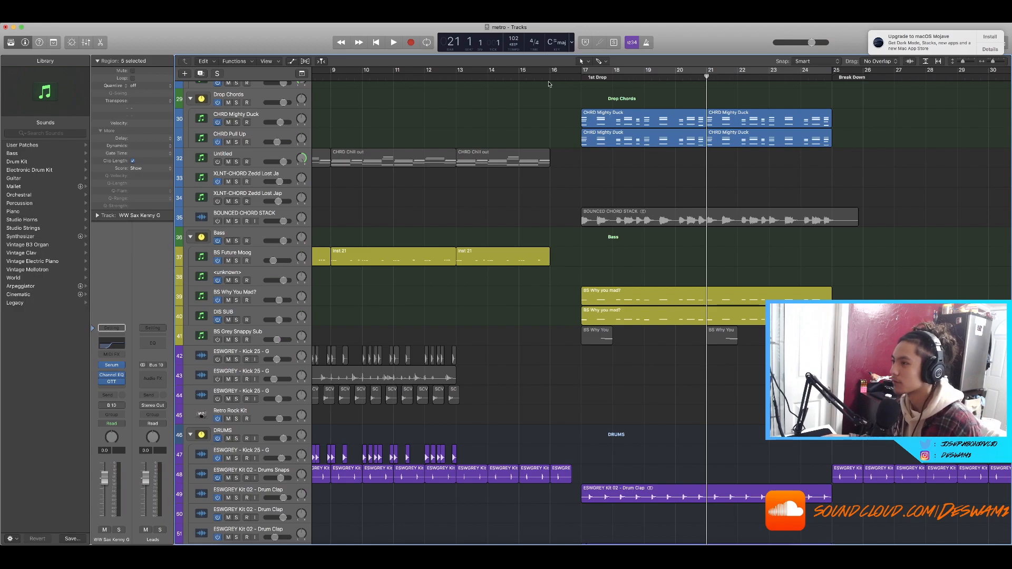
scroll(550, 80, up, 3)
scroll(550, 80, down, 4)
click(562, 115)
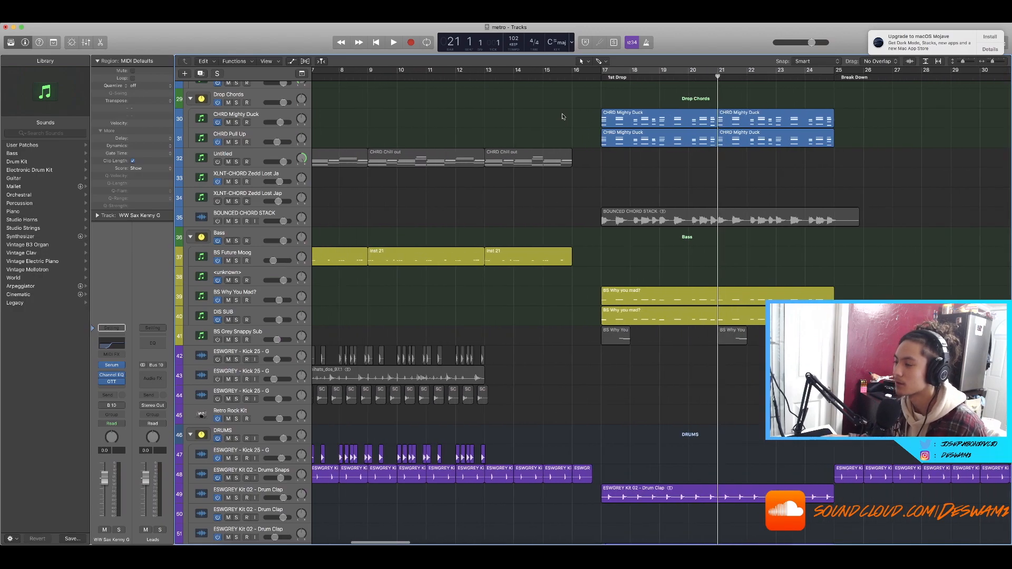
scroll(567, 150, down, 2)
scroll(567, 150, left, 1)
scroll(567, 150, down, 2)
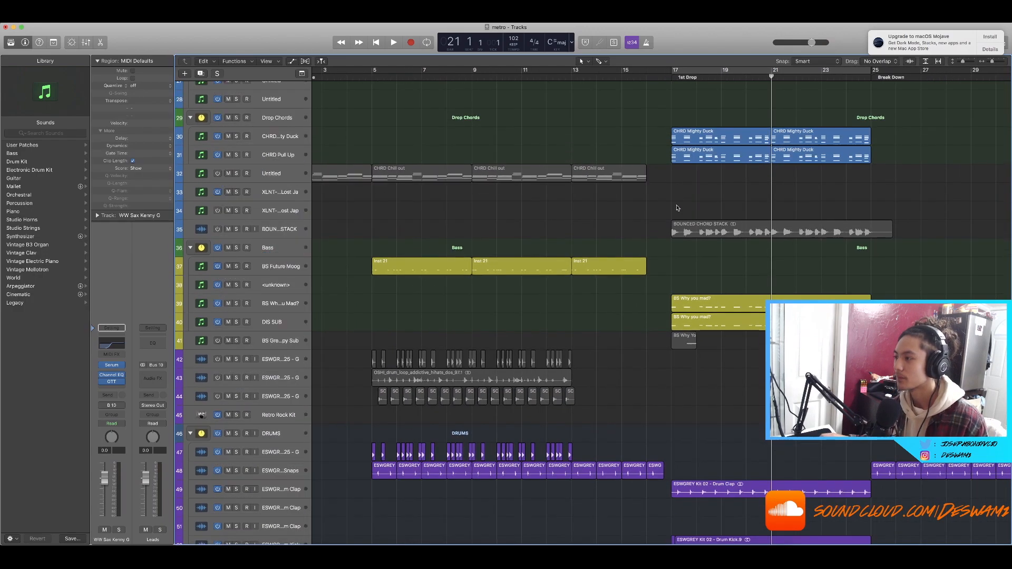
click(718, 234)
click(720, 255)
scroll(727, 158, up, 3)
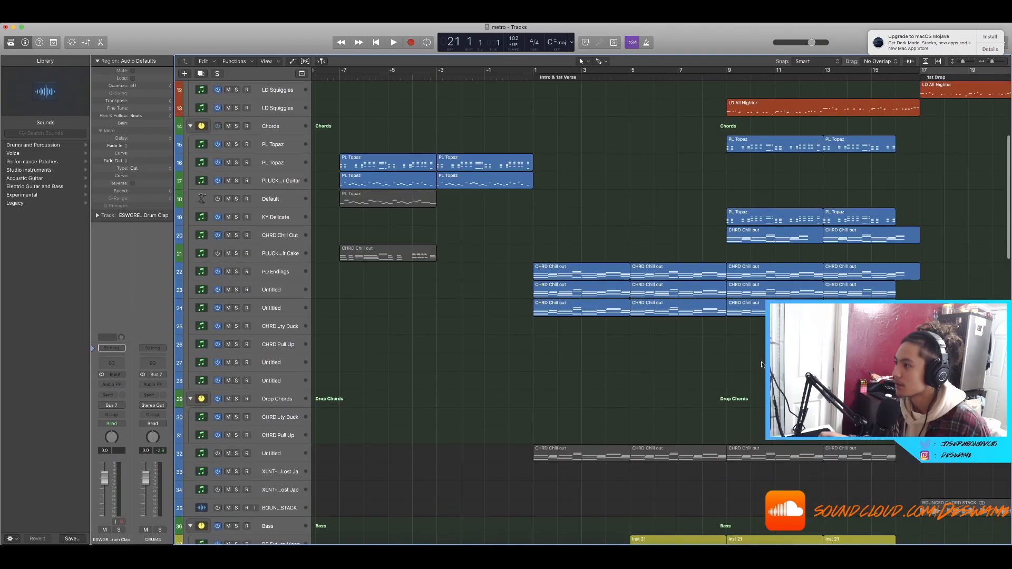
scroll(727, 159, down, 6)
scroll(726, 158, up, 3)
click(727, 78)
scroll(727, 79, up, 6)
scroll(685, 132, down, 5)
scroll(640, 185, up, 1)
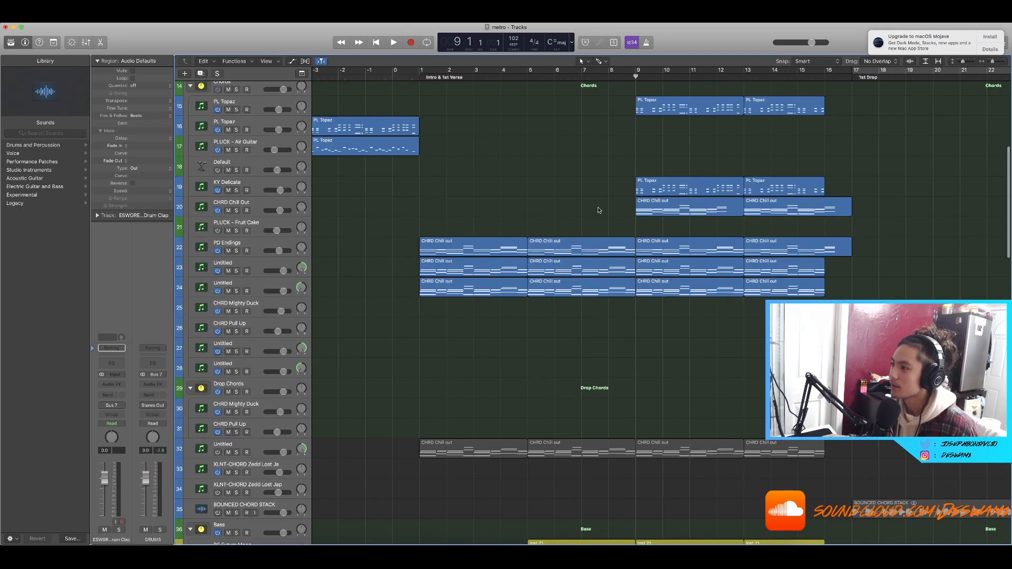
drag(594, 210, 765, 208)
drag(705, 217, 704, 216)
key(p)
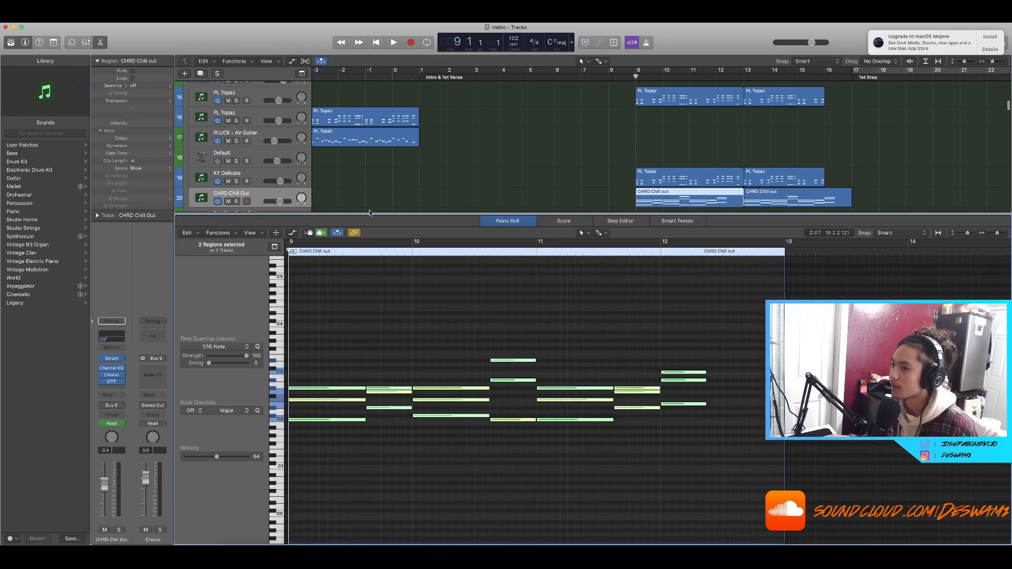
Step: Solo the CHRD Chill Out track and play its chord regions from bar 9
click(236, 202)
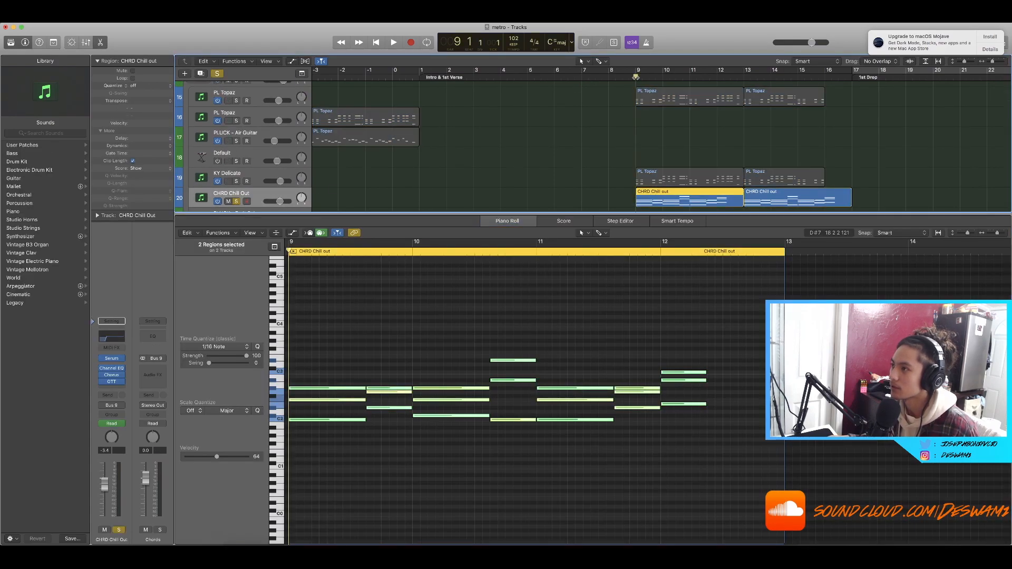
key(space)
scroll(527, 158, left, 1)
scroll(404, 385, down, 3)
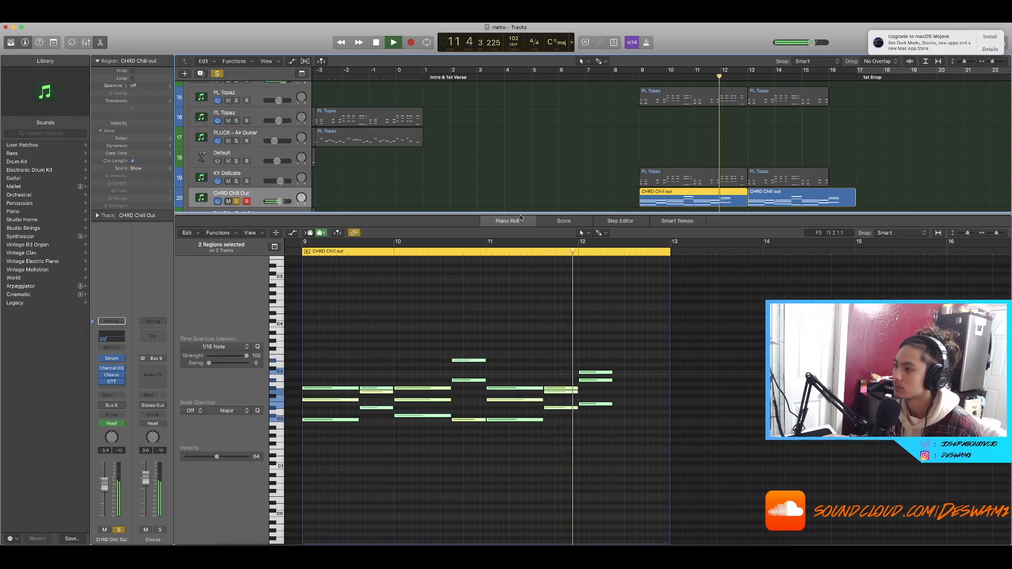
key(space)
Step: Select all notes in the CHRD Chill out regions and set Scale Quantize to G# Major
click(629, 330)
scroll(621, 330, up, 4)
scroll(616, 329, down, 2)
drag(617, 299, 196, 451)
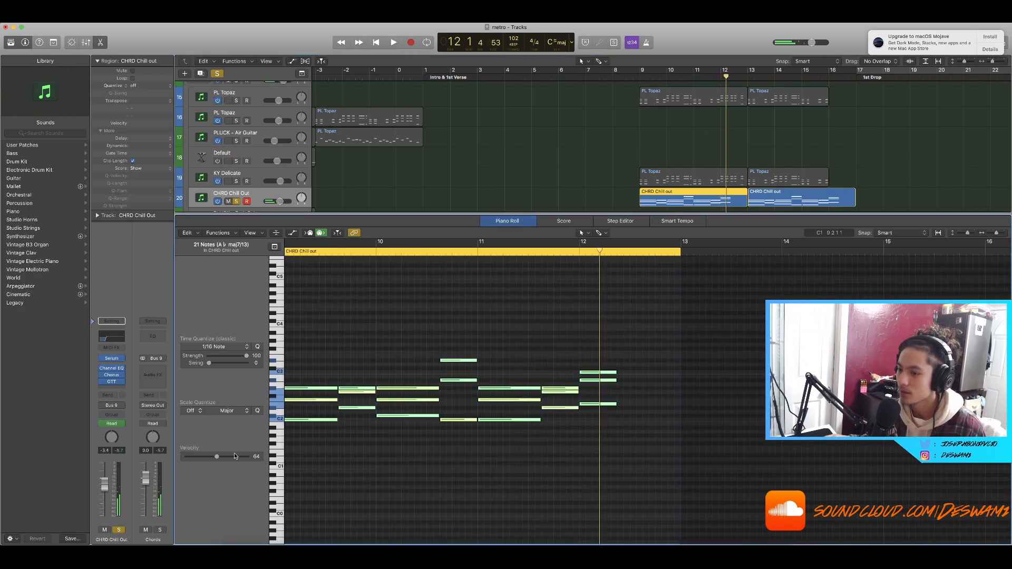
click(201, 416)
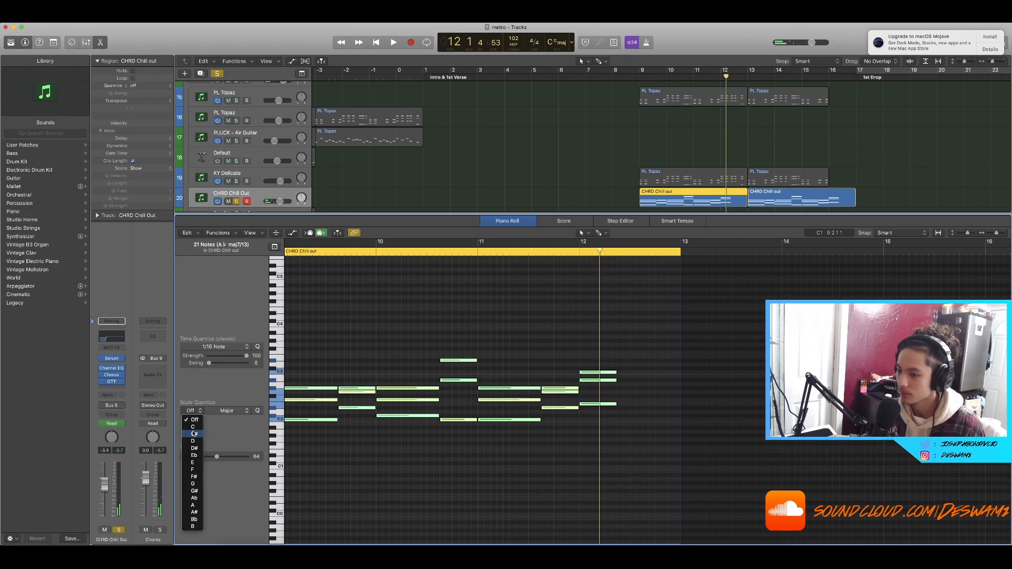
click(193, 491)
Step: Select the notes of the final chord near bar 12, undo the last edit and deselect the notes
drag(634, 424, 596, 341)
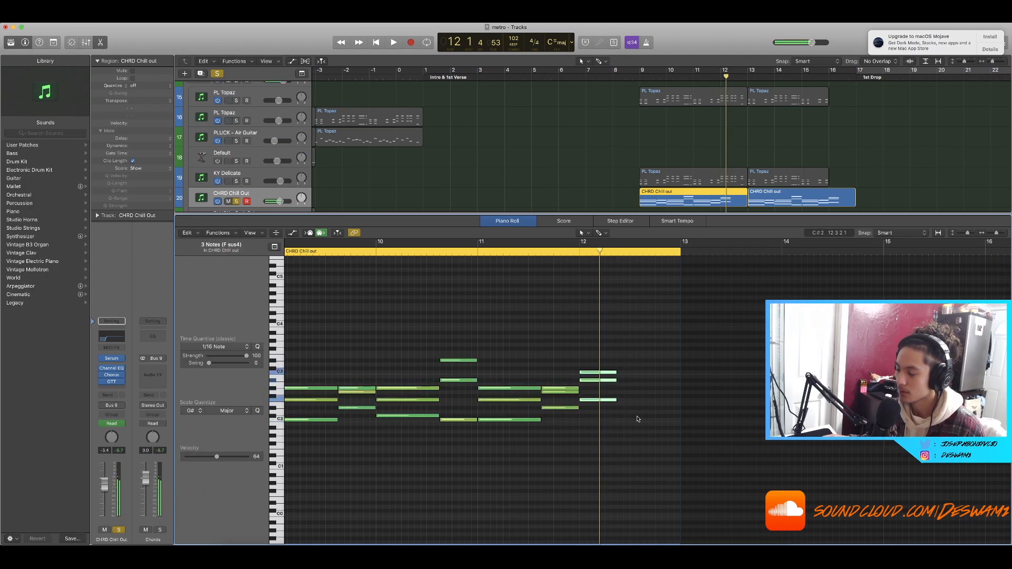
scroll(625, 379, up, 3)
key(super+z)
scroll(599, 411, down, 2)
scroll(599, 411, down, 1)
click(599, 411)
scroll(530, 196, down, 1)
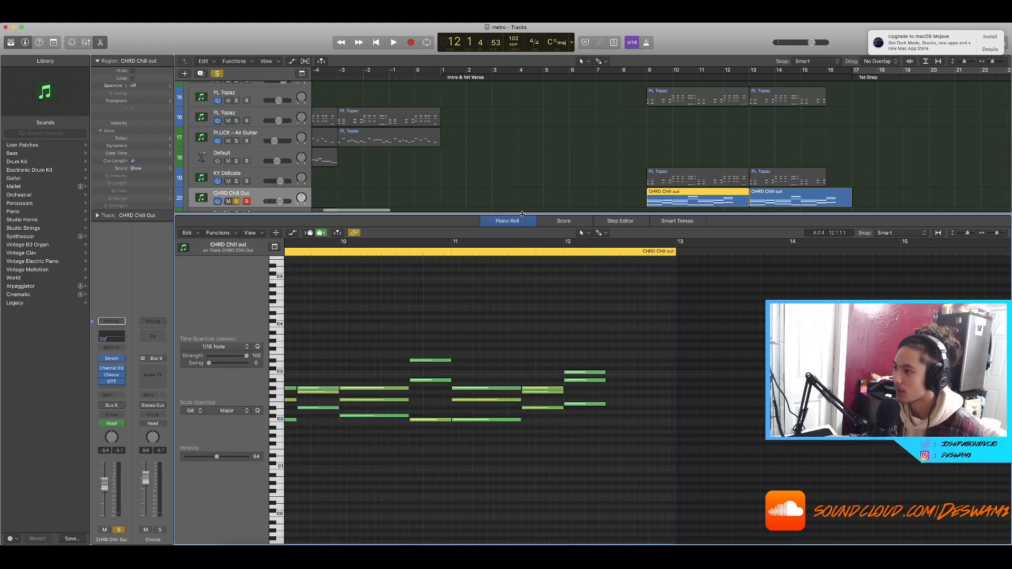
Step: Select the KY Delicate regions, solo that track and place the playhead at bar 9
key(p)
scroll(488, 403, down, 3)
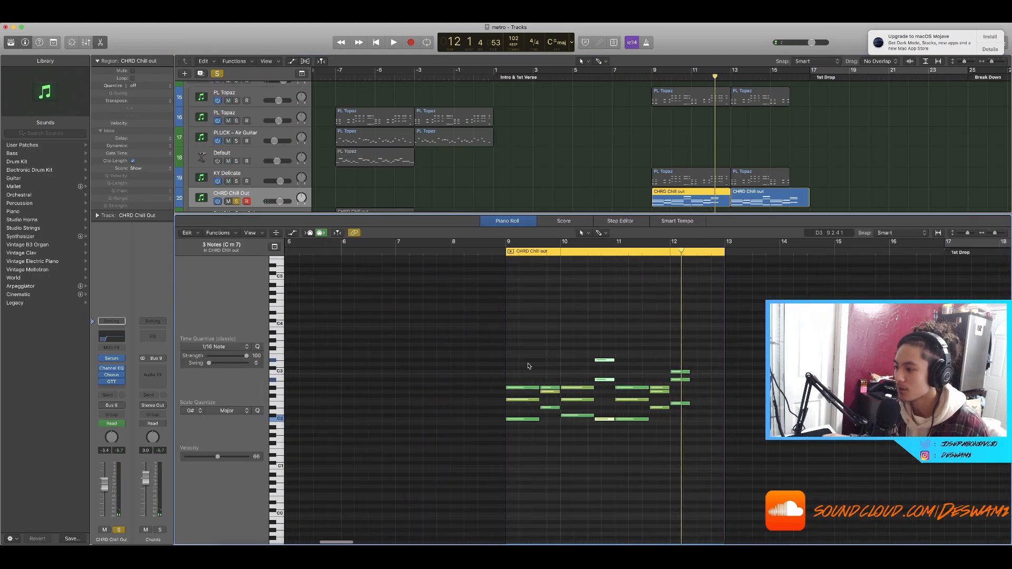
scroll(522, 379, up, 3)
scroll(495, 443, left, 1)
drag(480, 363, 468, 459)
click(238, 182)
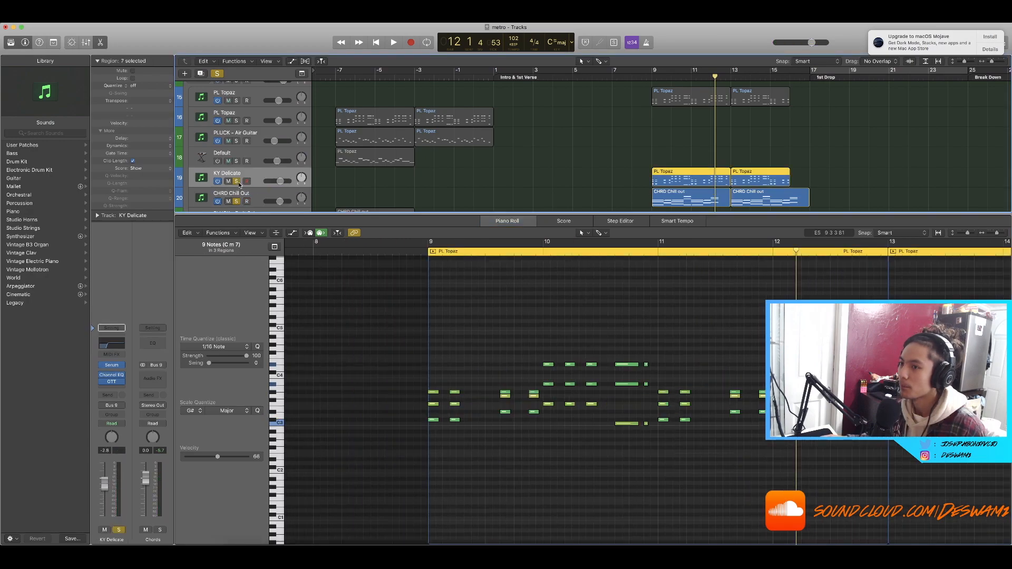
scroll(681, 287, up, 1)
scroll(681, 287, right, 2)
click(654, 78)
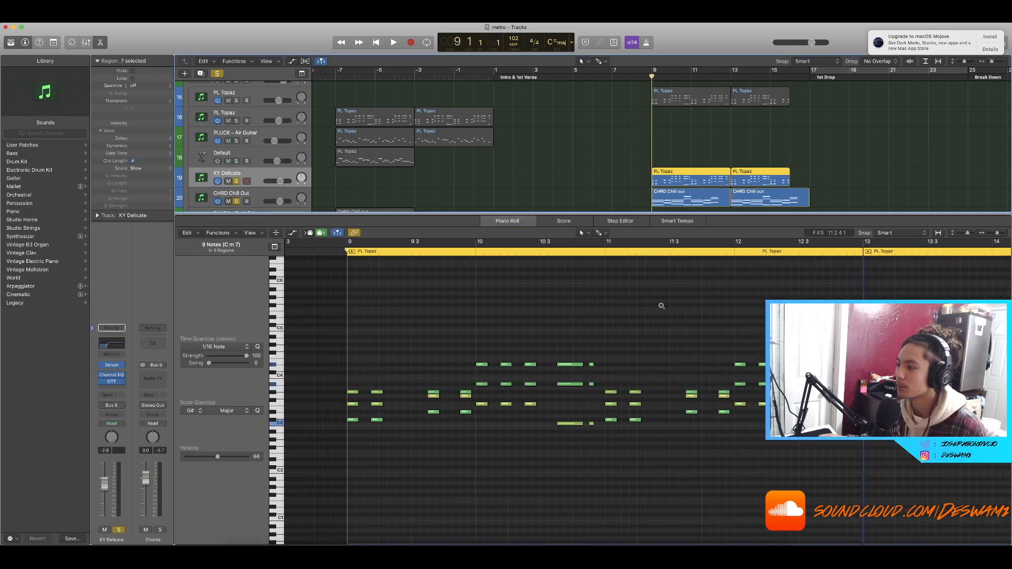
Step: Audition the KY Delicate notes in the Piano Roll, then close the editor and stop playback
scroll(627, 318, up, 1)
scroll(564, 327, down, 2)
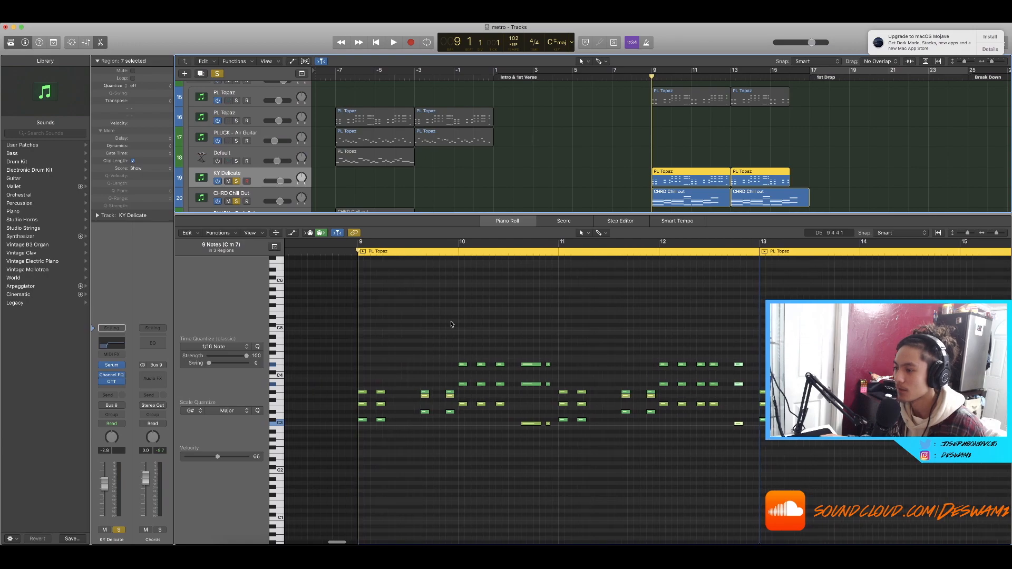
scroll(452, 324, down, 2)
scroll(451, 324, up, 3)
scroll(451, 324, down, 1)
scroll(451, 323, right, 2)
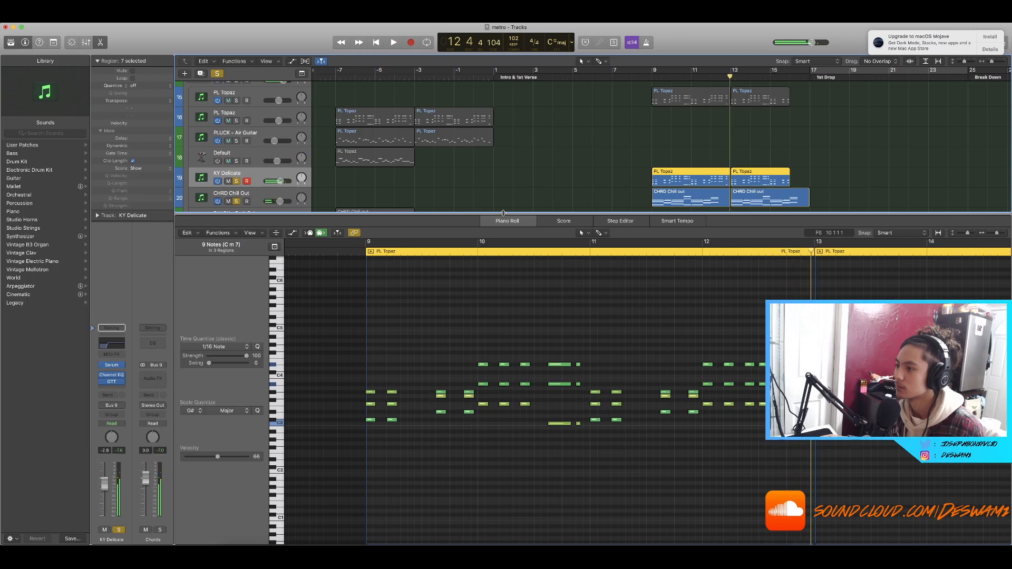
key(p)
scroll(503, 212, down, 5)
click(503, 213)
scroll(503, 213, up, 5)
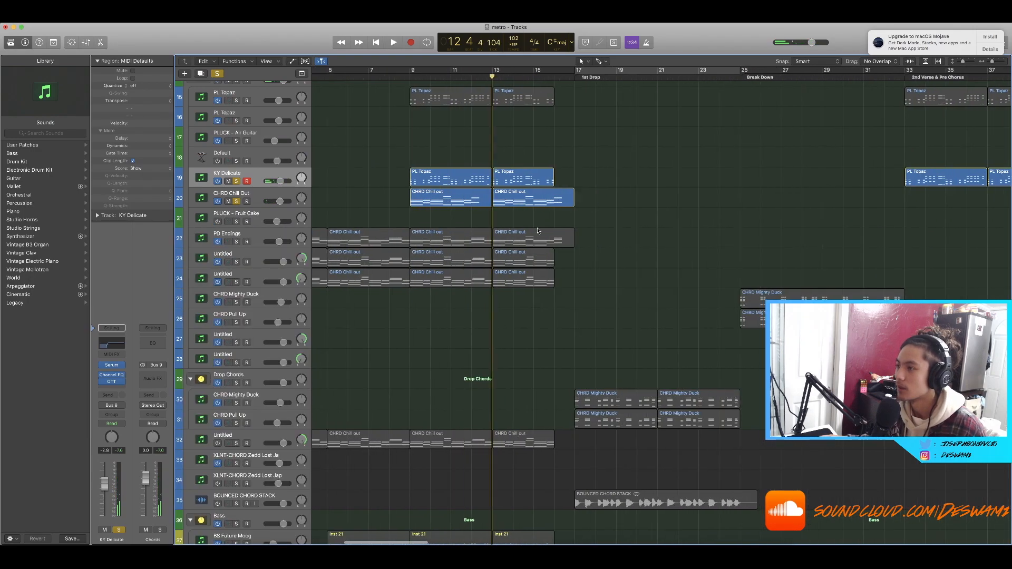
key(space)
Step: Solo the PL Topaz track and play it inside a cycle area set over bars 9 to 11
scroll(383, 163, up, 5)
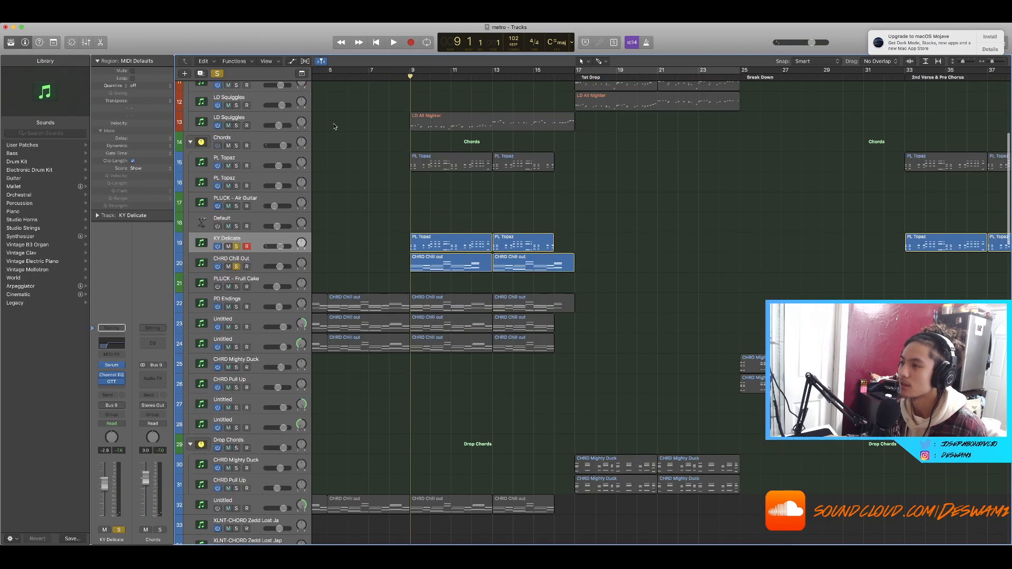
click(238, 222)
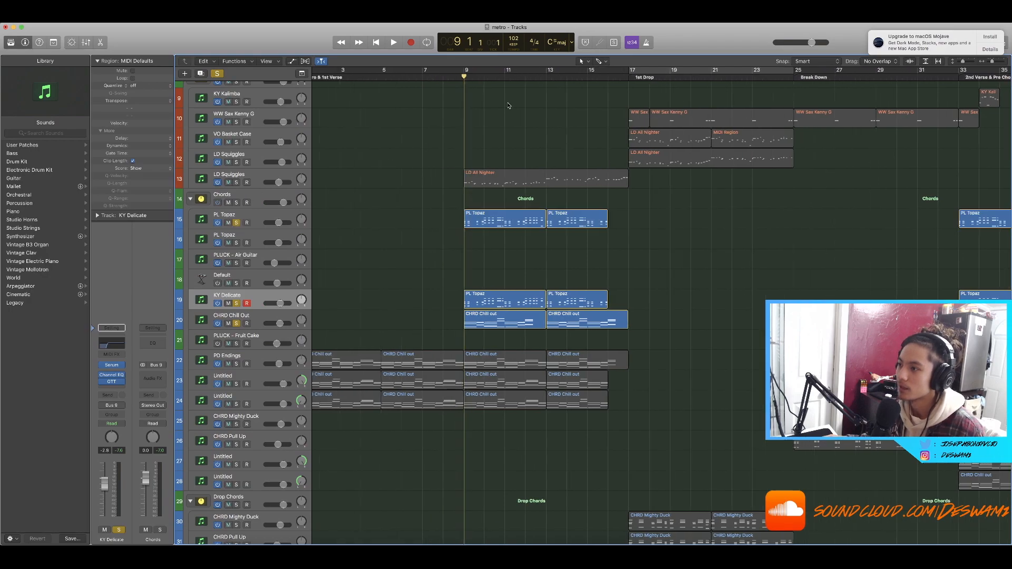
key(space)
drag(464, 70, 546, 70)
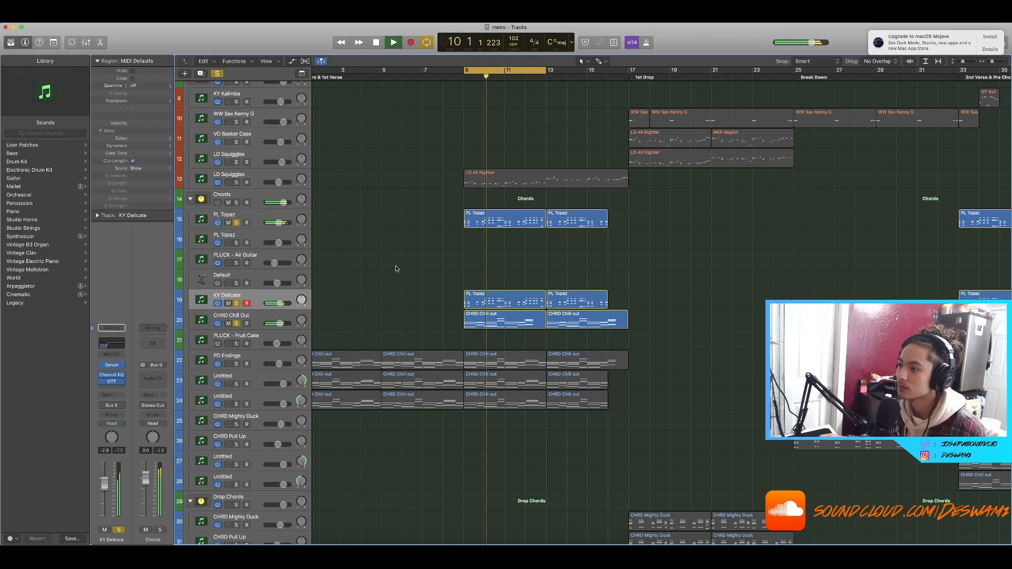
key(space)
Step: Select the PL Topaz region at bar 9 and move the solo to the CHRD Chill Out track
click(257, 289)
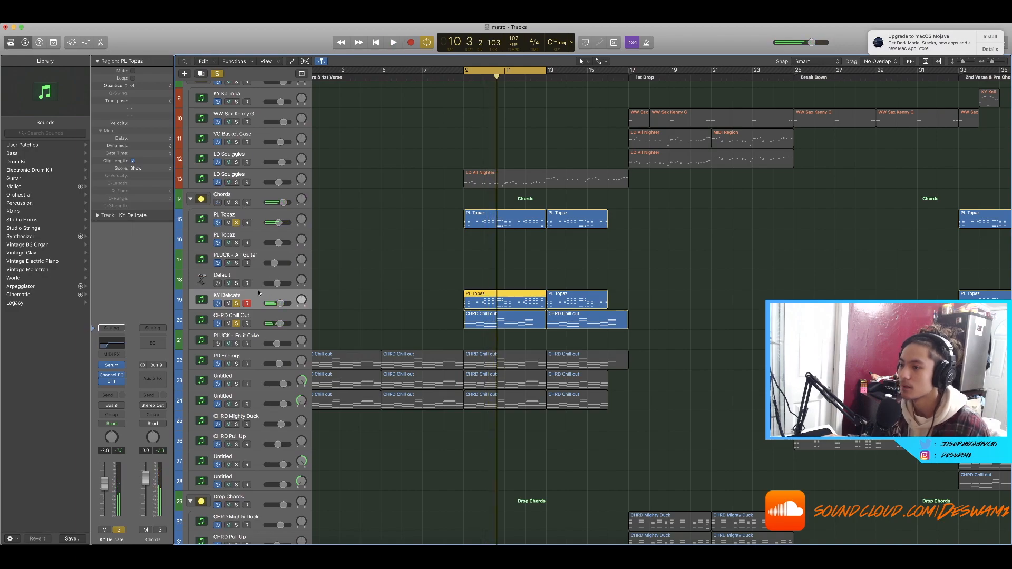
click(218, 223)
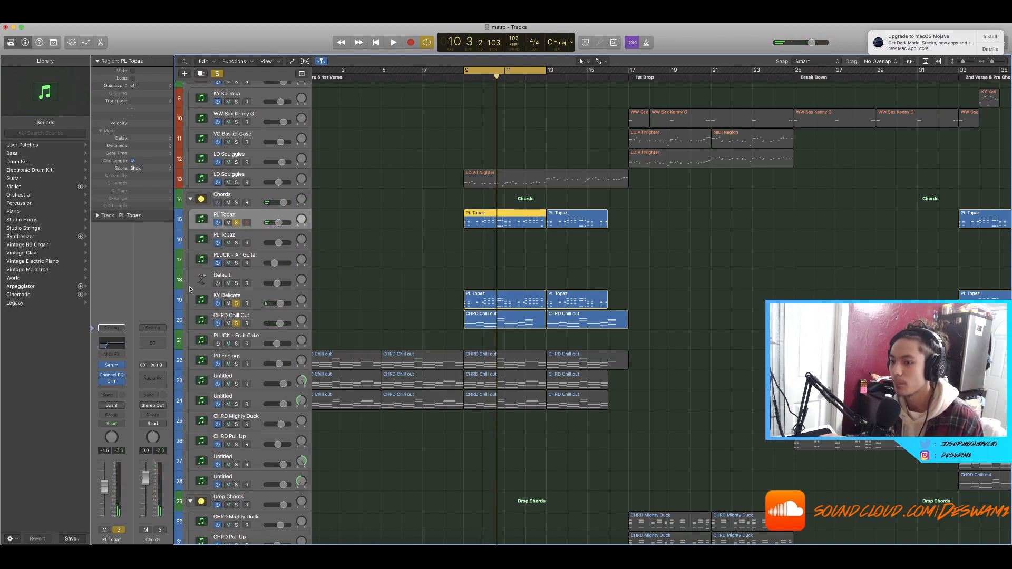
scroll(209, 239, down, 5)
click(232, 203)
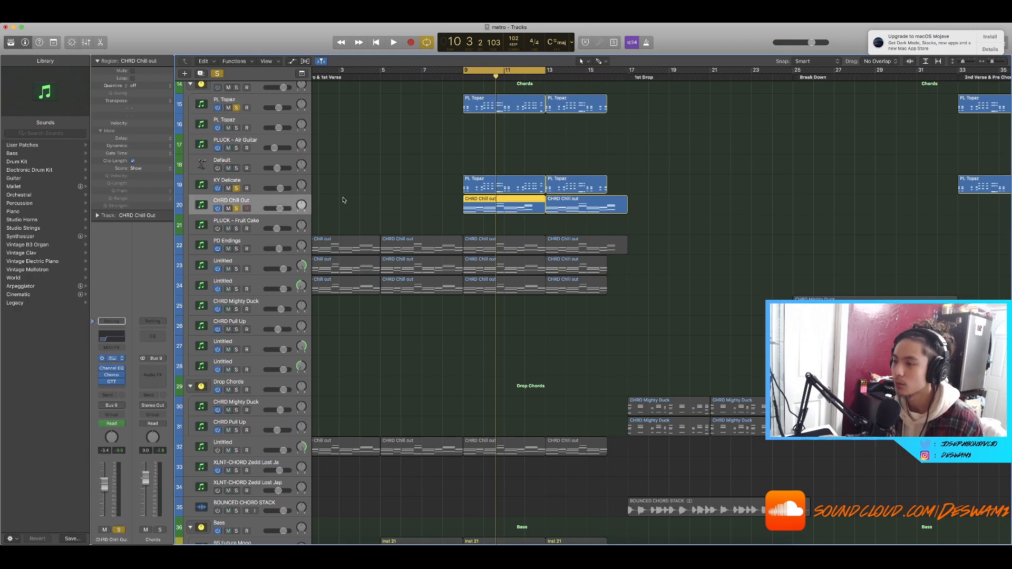
Step: Open the CHRD Chill Out track's Serum instrument window, reposition it, and close it
click(204, 148)
drag(226, 51, 751, 138)
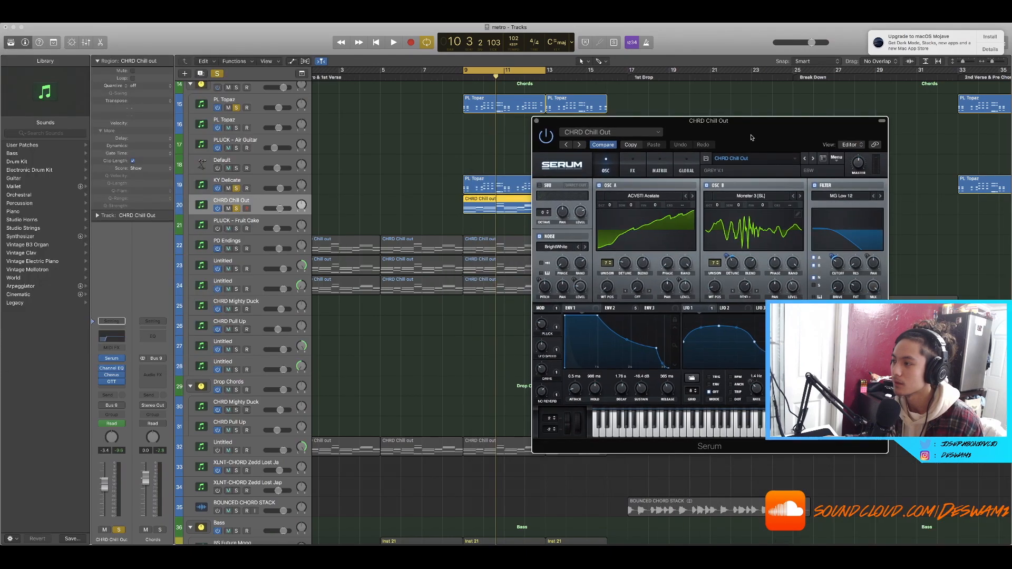
click(537, 121)
Step: Clear all solos and solo the two Untitled chord tracks below PD Endings
key(space)
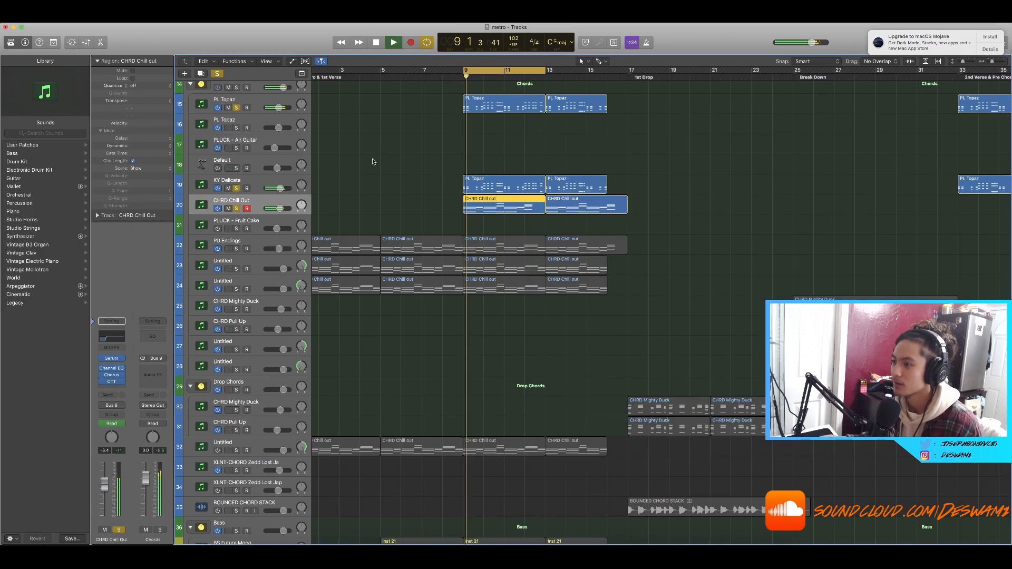
click(215, 72)
scroll(352, 164, down, 3)
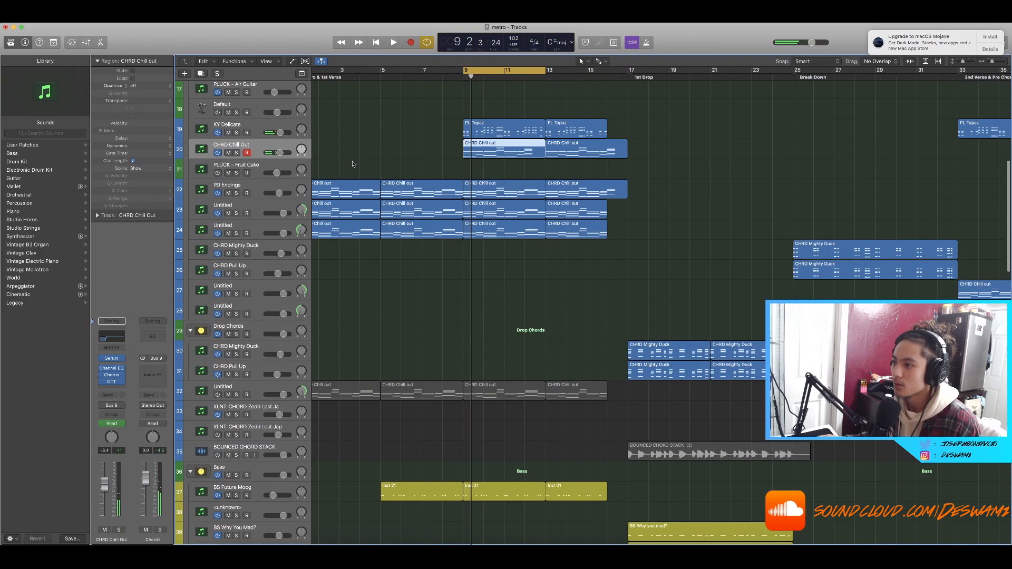
click(236, 232)
click(236, 213)
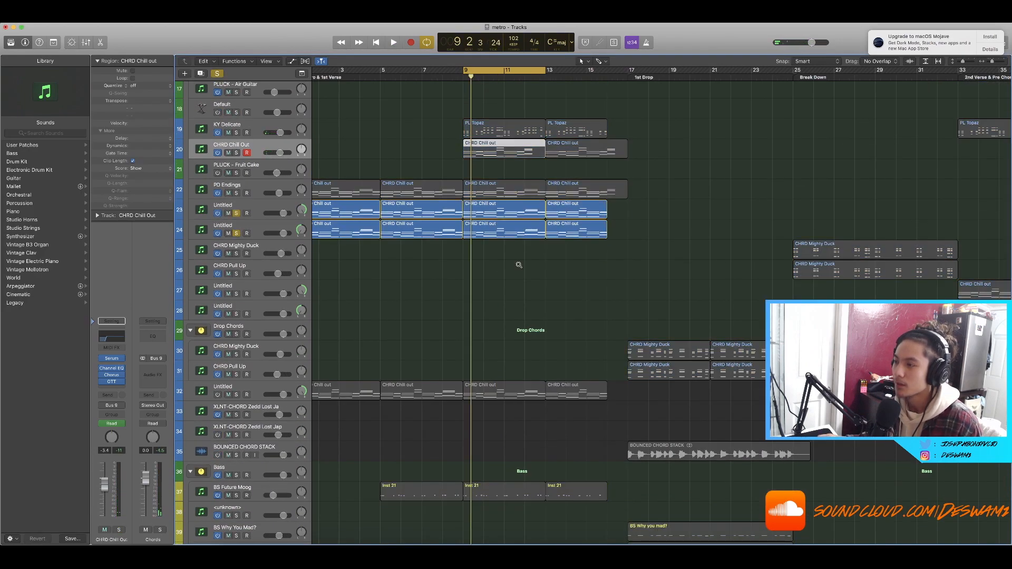
Step: Select the CHRD Chill out regions at bar 9 on both Untitled tracks and play them
key(super+Right)
key(super+Right)
scroll(513, 265, left, 2)
drag(524, 267, 500, 214)
key(space)
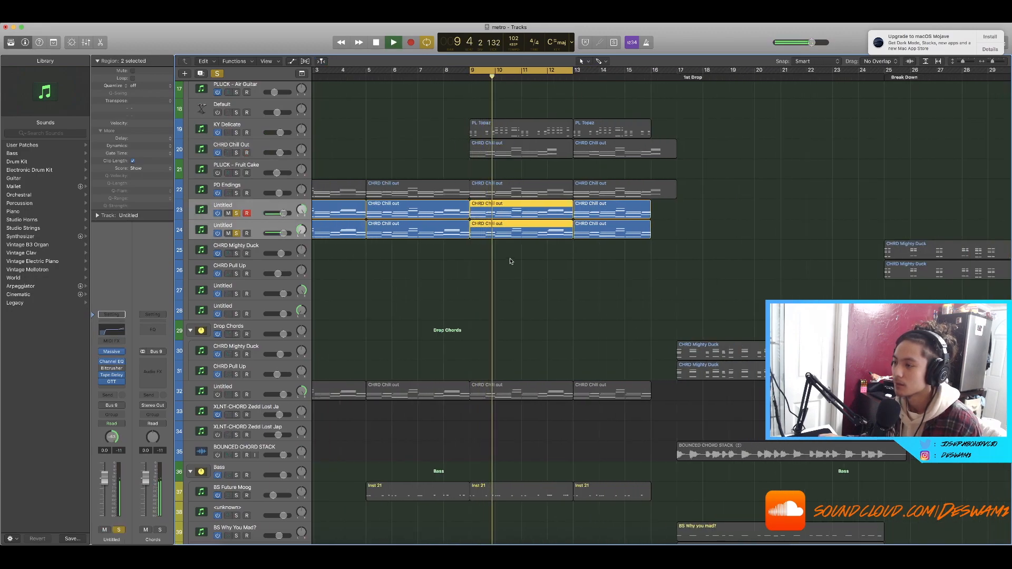
key(space)
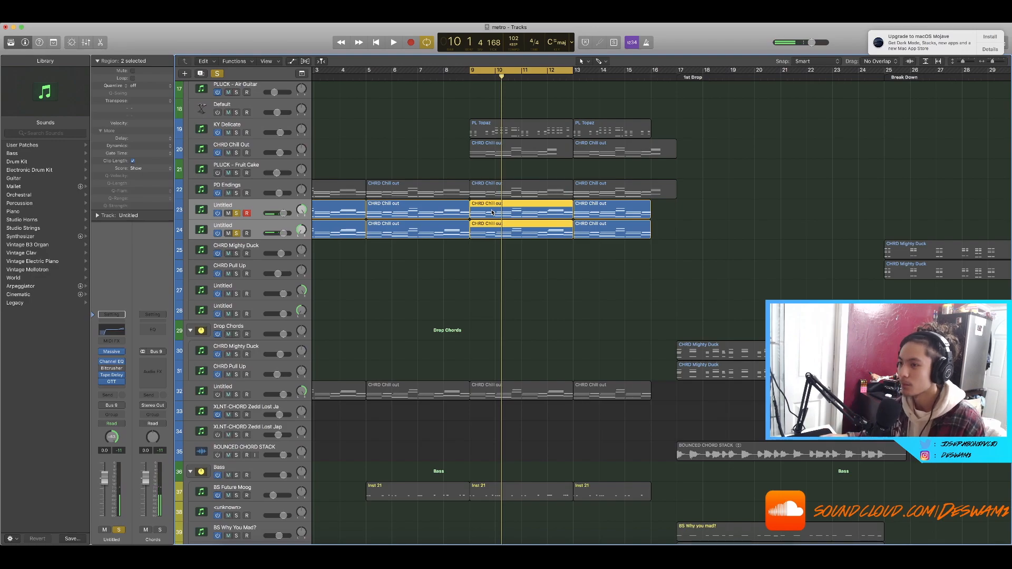
Step: Open the Untitled track's Massive instrument window and move it aside
click(110, 355)
drag(222, 46, 747, 137)
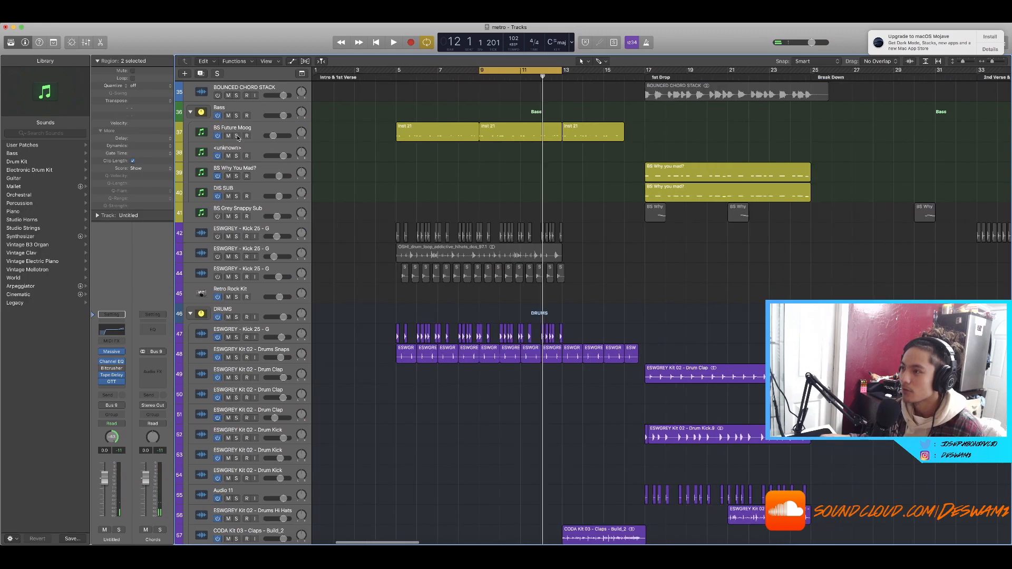
Step: Toggle solo on the BS Future Moog track while playing the bass against the Untitled chords
click(236, 136)
key(space)
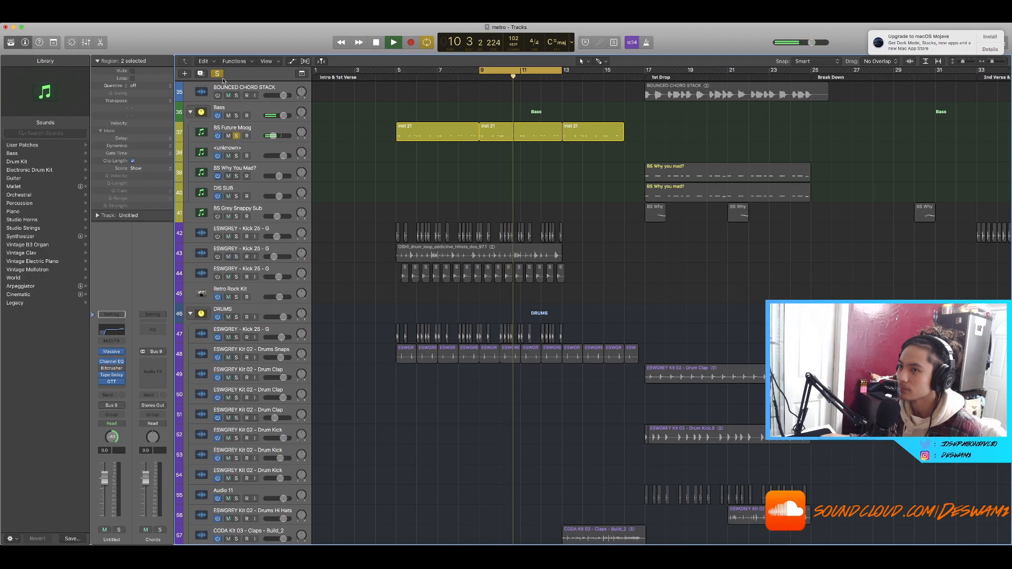
click(236, 136)
key(space)
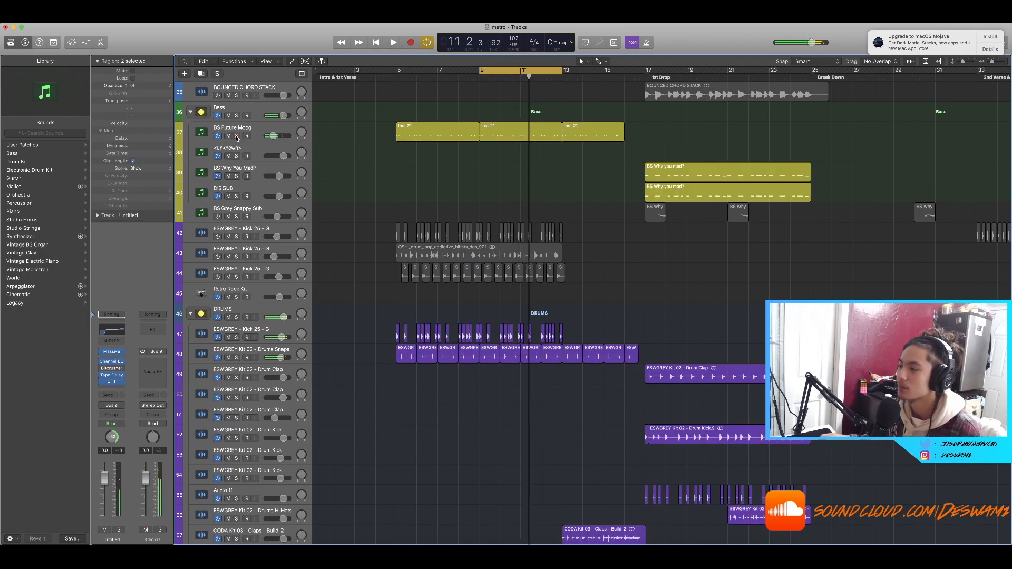
click(236, 136)
Step: Clear all solos and place the playhead at bar 13
click(544, 72)
scroll(301, 84, down, 8)
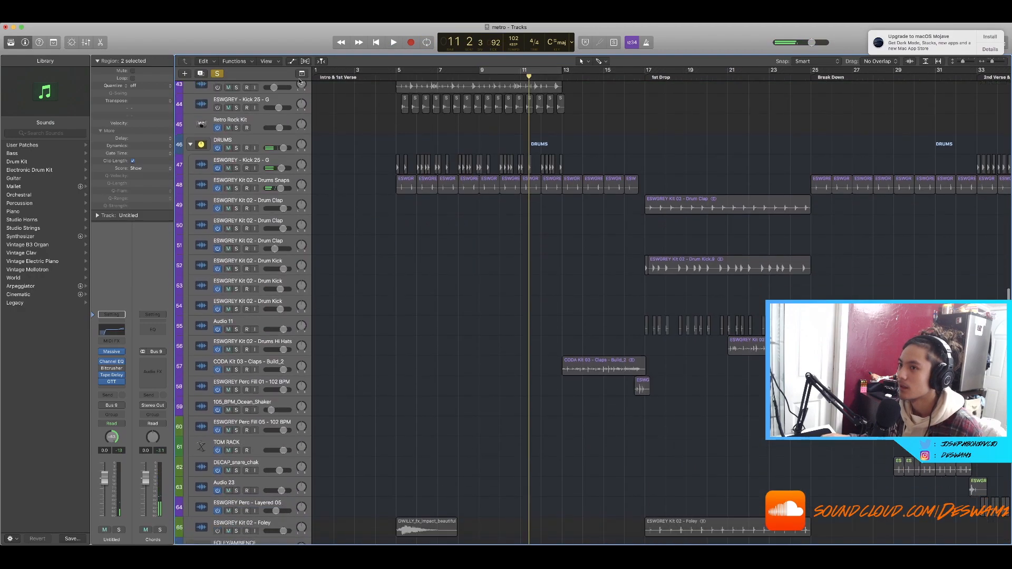
click(219, 73)
click(560, 75)
scroll(572, 138, down, 5)
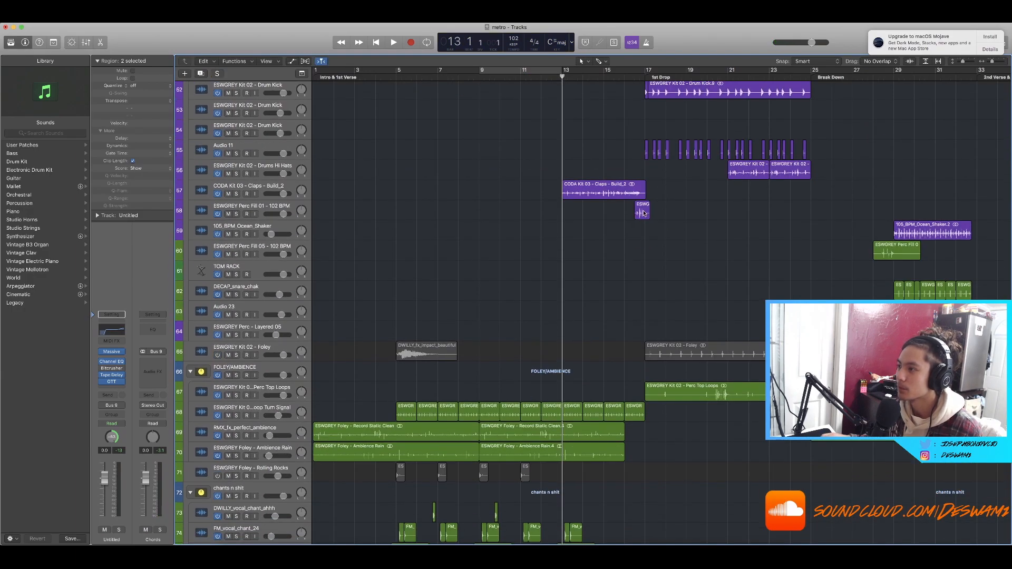
key(super+Right)
click(645, 295)
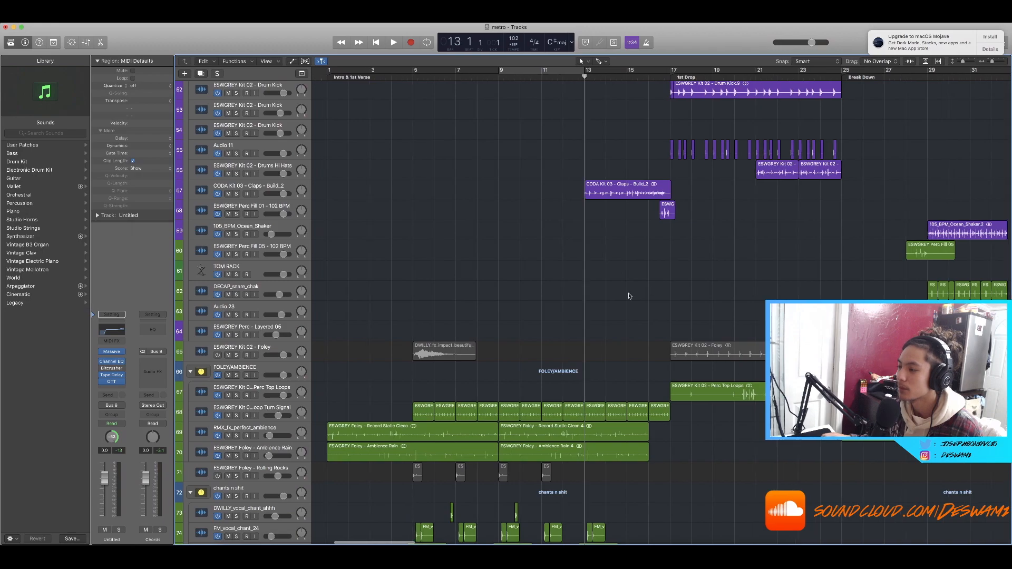
Step: Select the foley and ambience regions before bar 13 and audition the FOLEY/AMBIENCE folder soloed
scroll(664, 290, down, 5)
drag(698, 285, 568, 233)
click(237, 196)
key(space)
key(space)
click(236, 196)
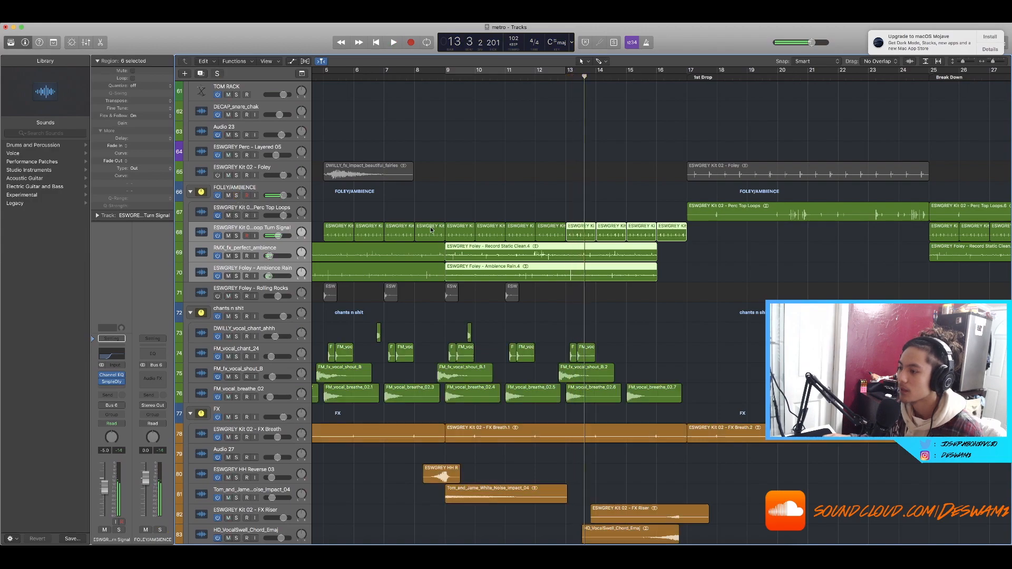
Step: Place the playhead just before bar 16 and start playback
scroll(471, 237, down, 5)
click(568, 80)
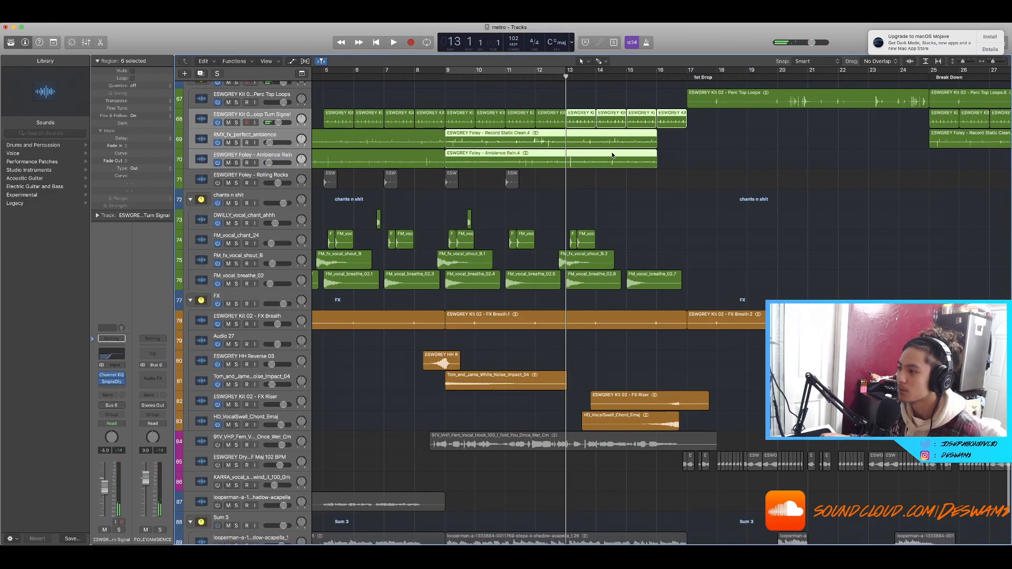
scroll(609, 156, down, 5)
scroll(609, 157, up, 12)
click(636, 77)
key(space)
Step: Scroll up through the drum, bass and chord tracks and stop playback
scroll(597, 86, up, 2)
scroll(597, 86, up, 10)
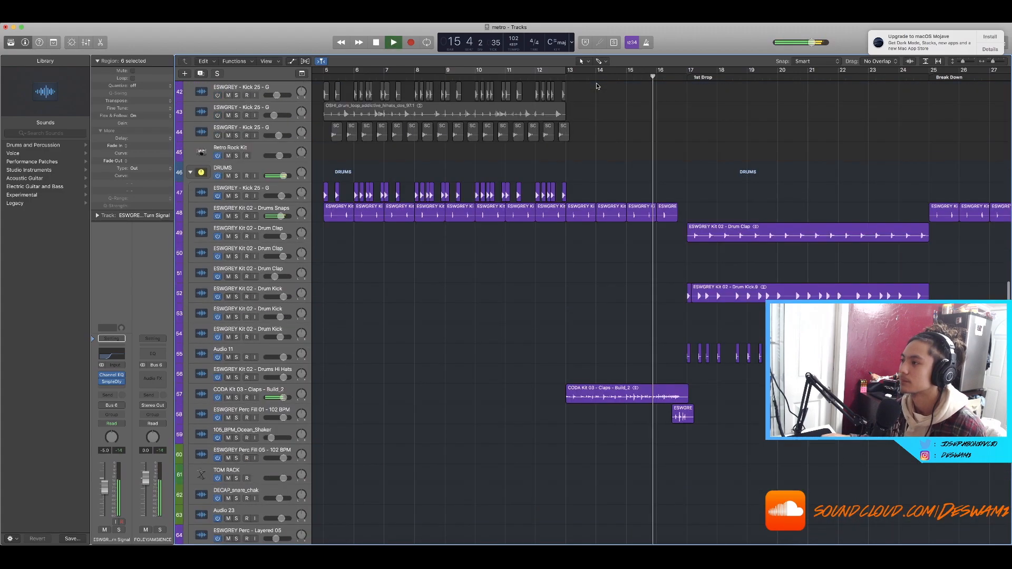
scroll(631, 113, up, 5)
scroll(632, 114, up, 20)
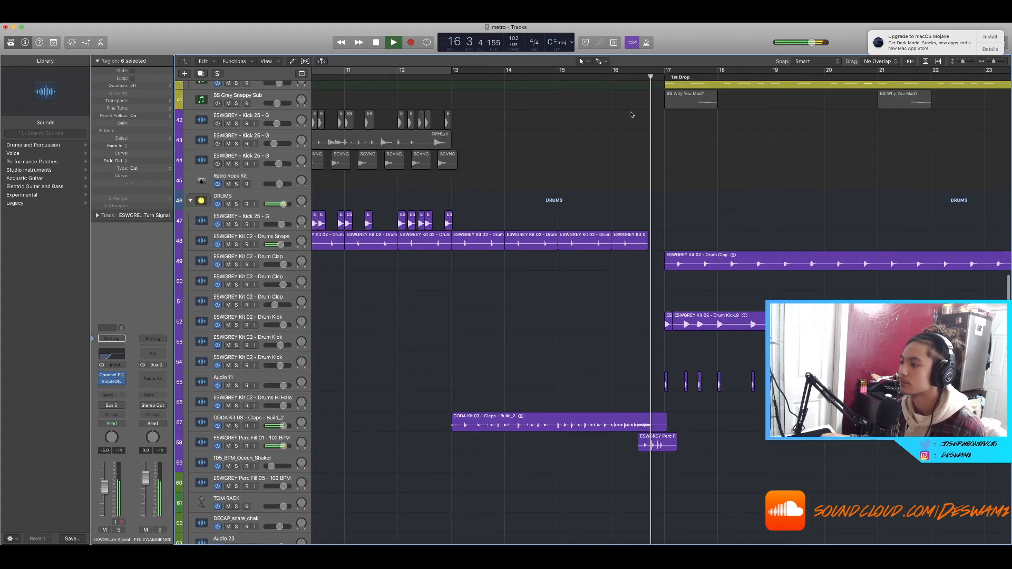
key(space)
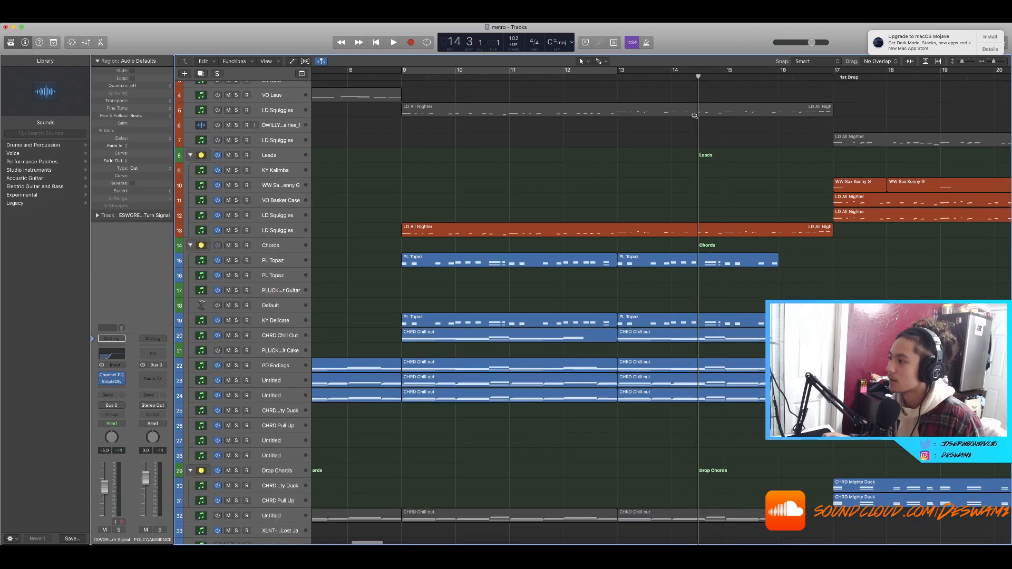
scroll(695, 117, down, 15)
scroll(694, 117, up, 20)
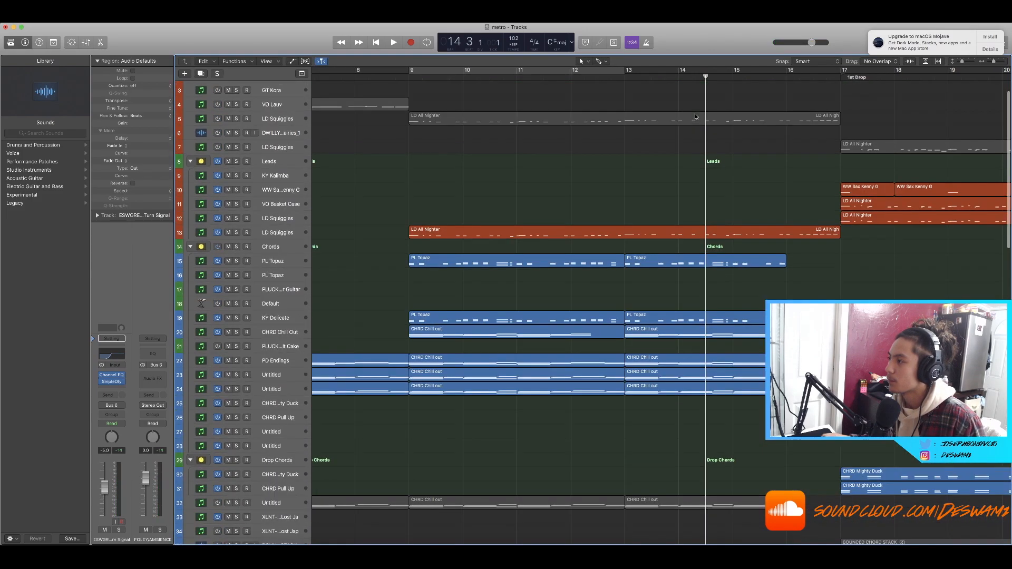